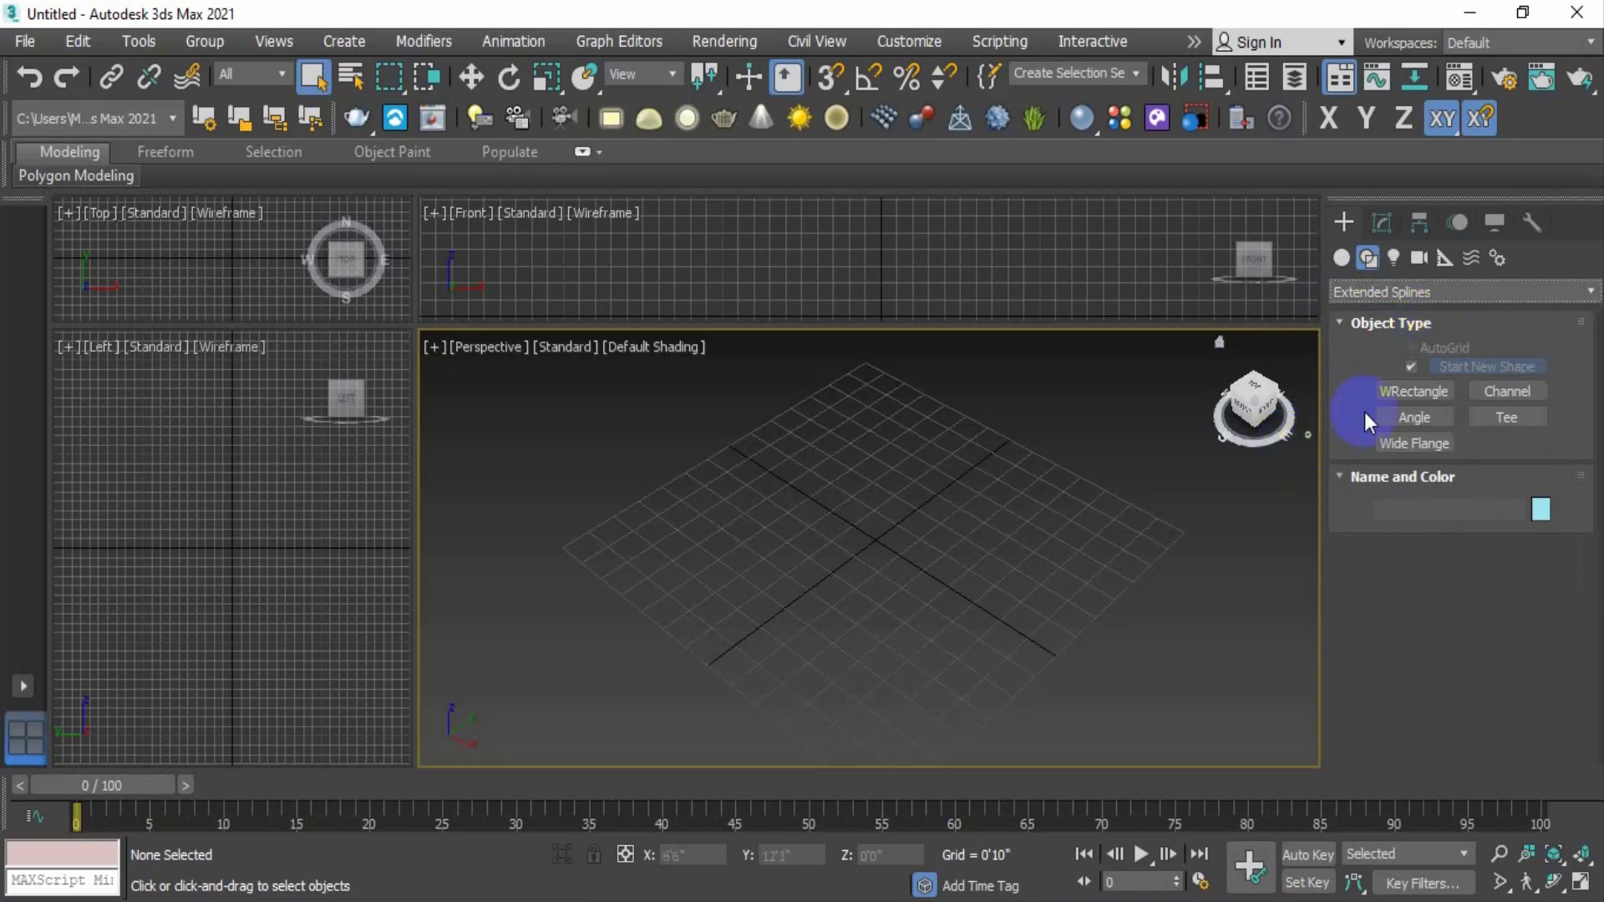
Step: Draw a WRectangle extended spline about 6'6" long and 5'6" wide across the centre of the perspective grid
click(1426, 394)
click(1436, 392)
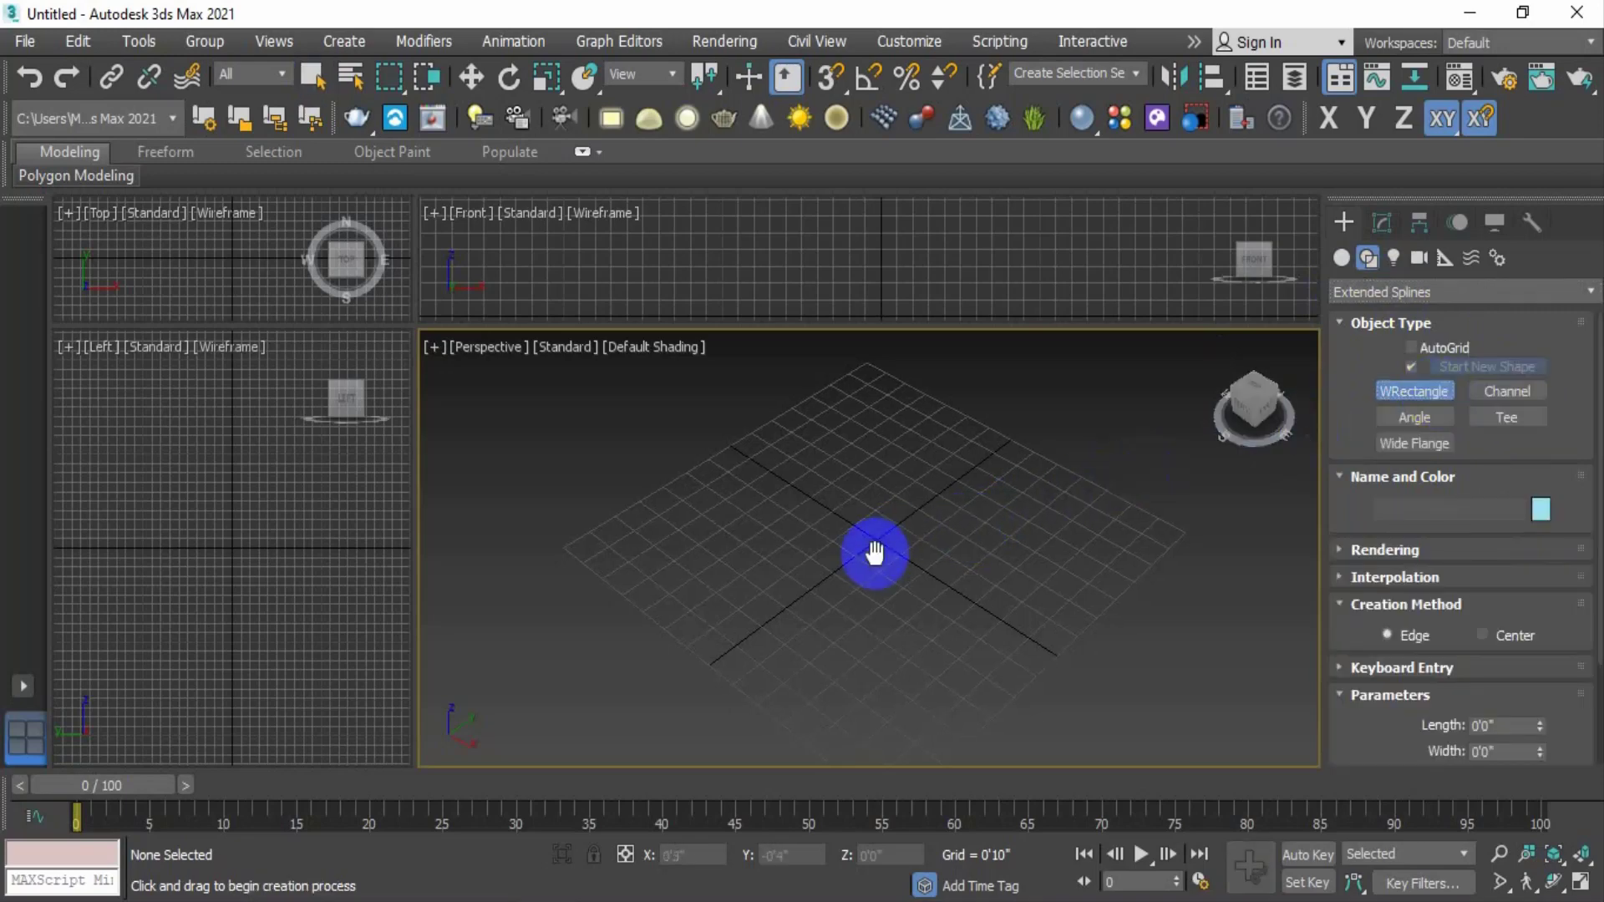
middle_drag(874, 551, 873, 534)
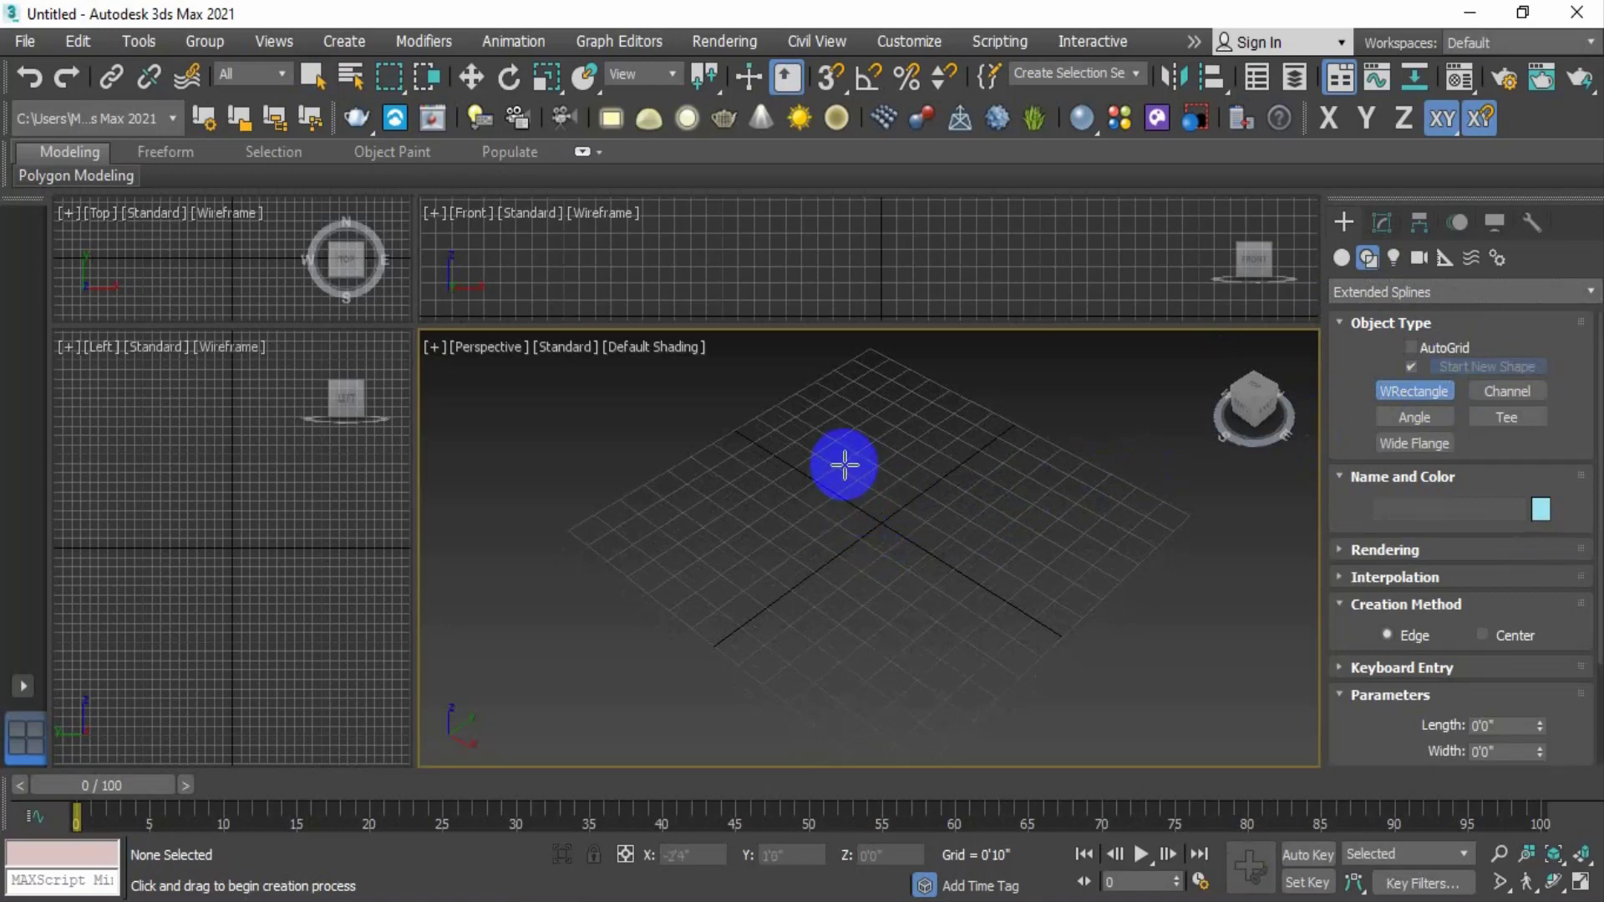
drag(870, 454, 866, 695)
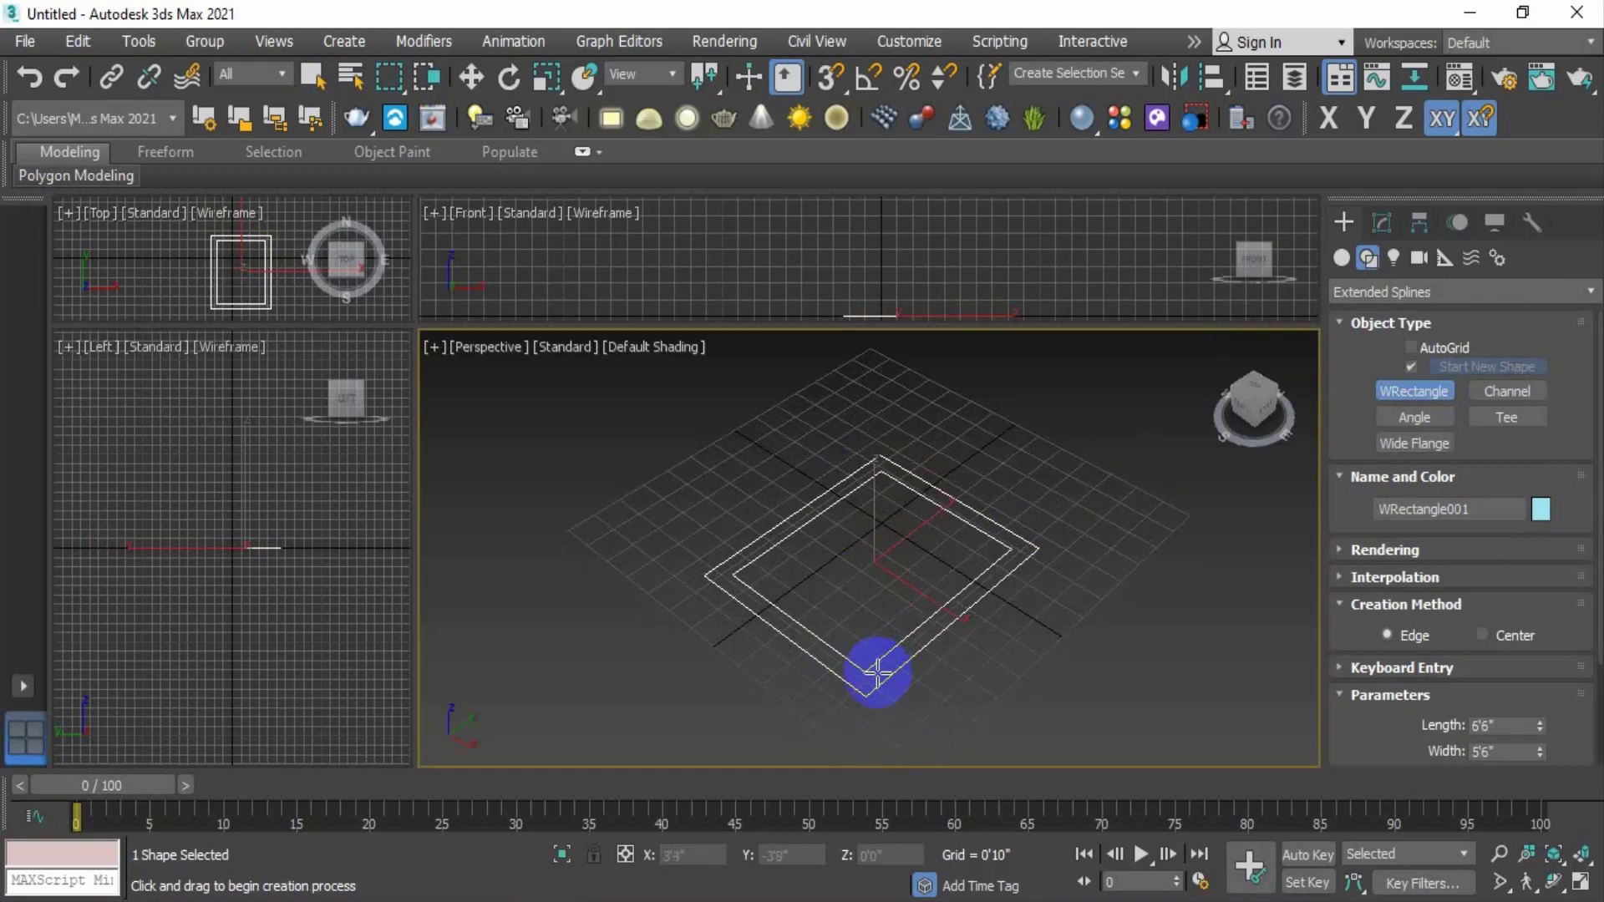
click(877, 673)
middle_drag(989, 668, 964, 660)
Step: Draw a plain Rectangle spline behind the walled rectangle, near the far edge of the grid, for comparison
click(1411, 291)
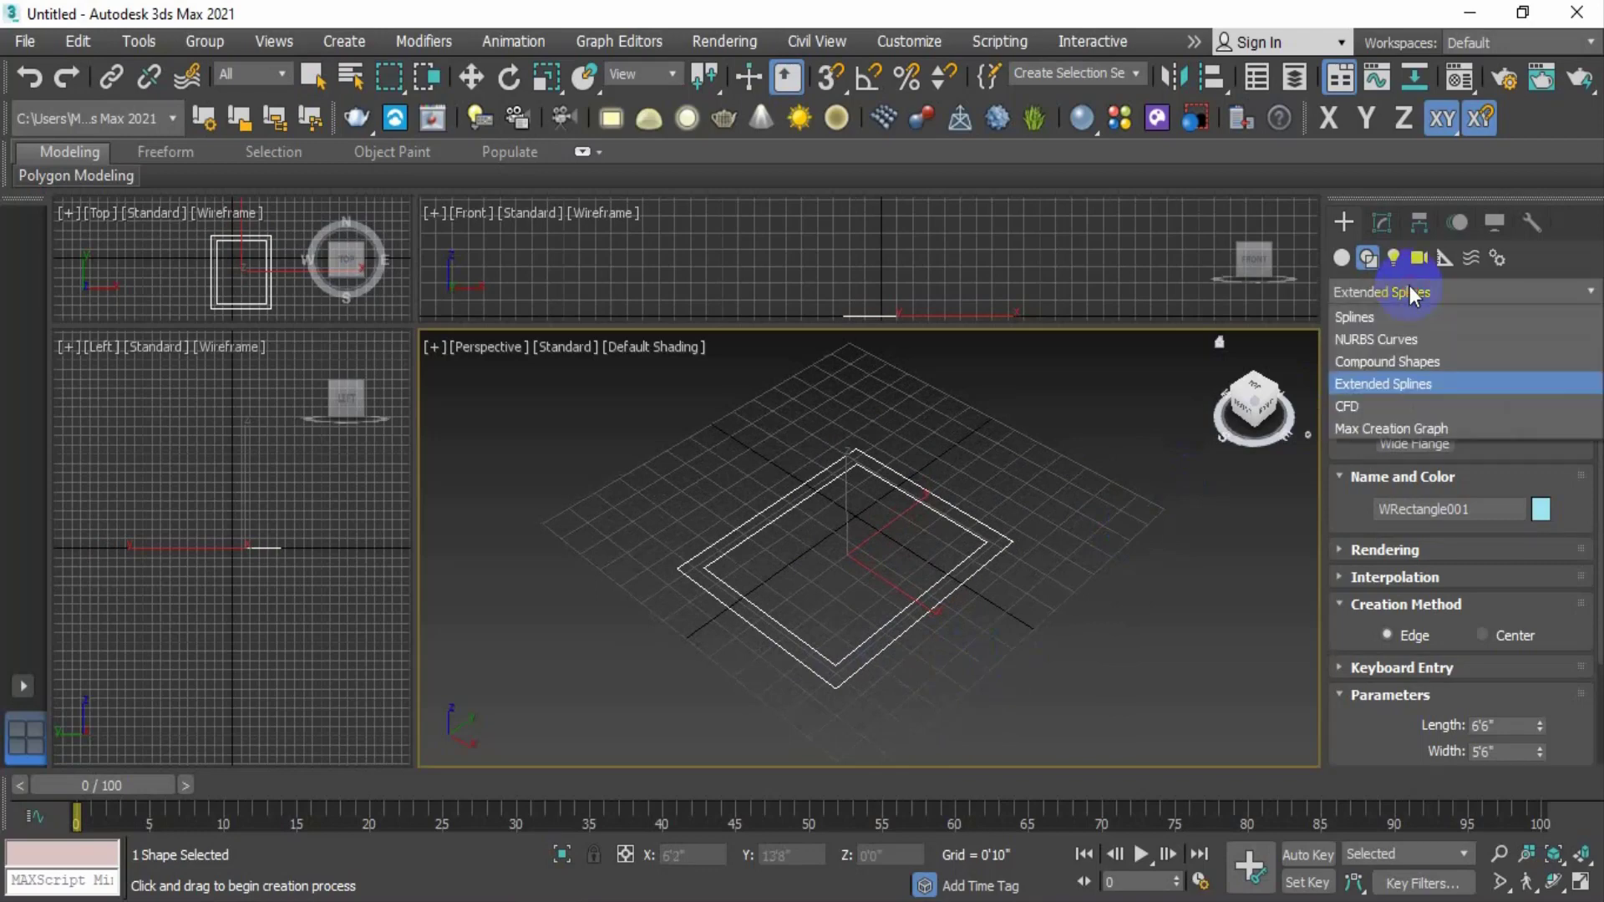
click(1376, 320)
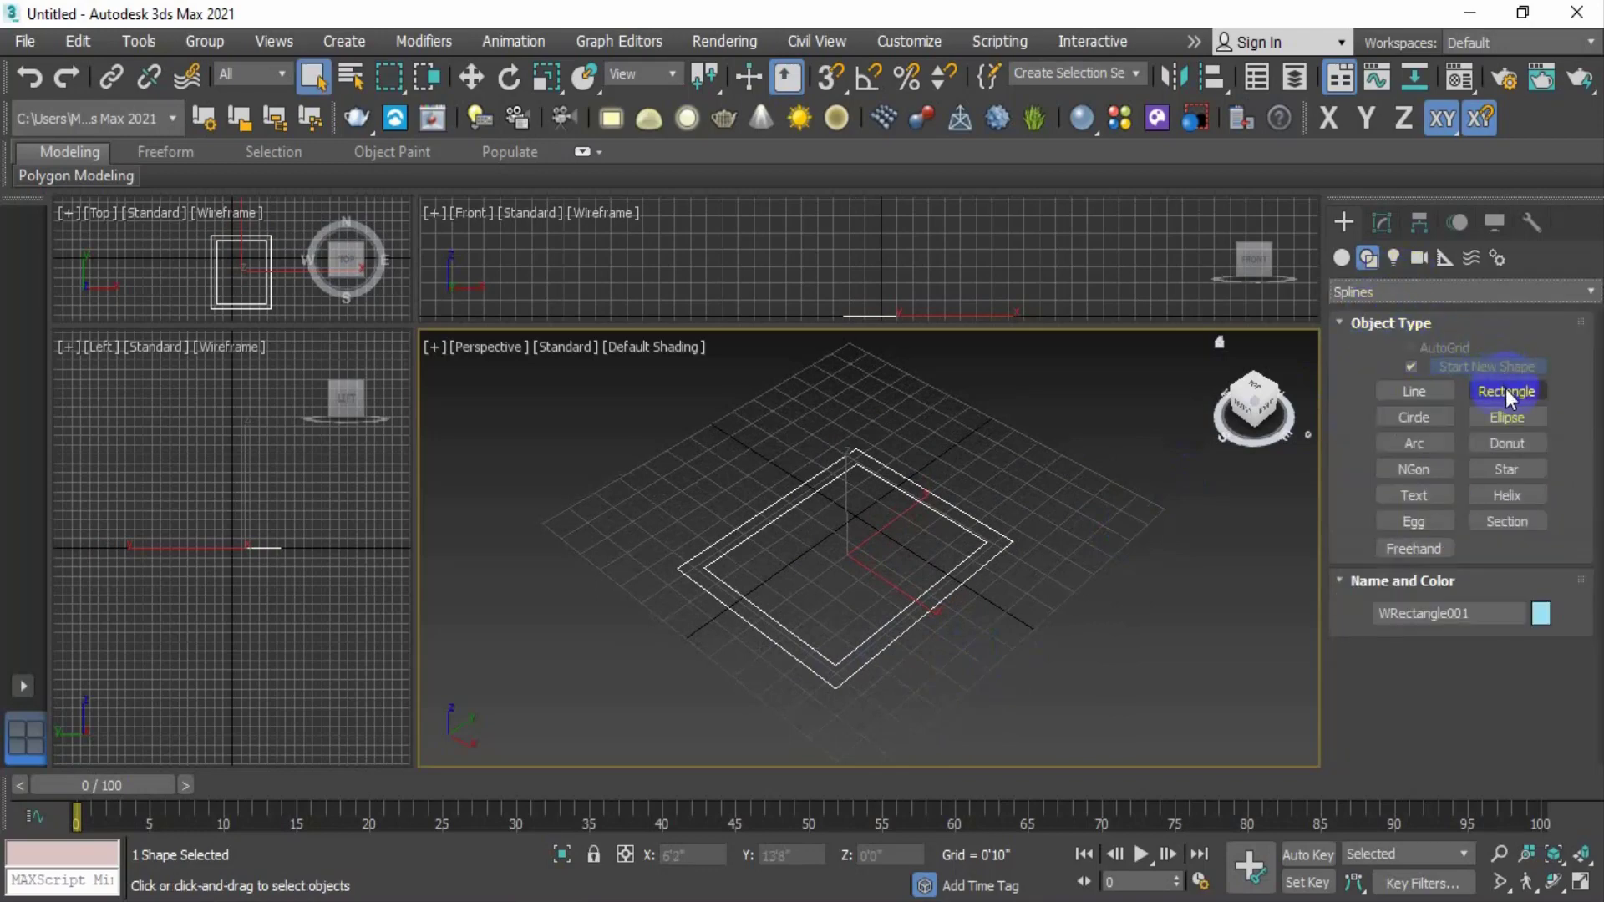
click(1506, 392)
scroll(1020, 490, down, 4)
drag(993, 425, 1040, 540)
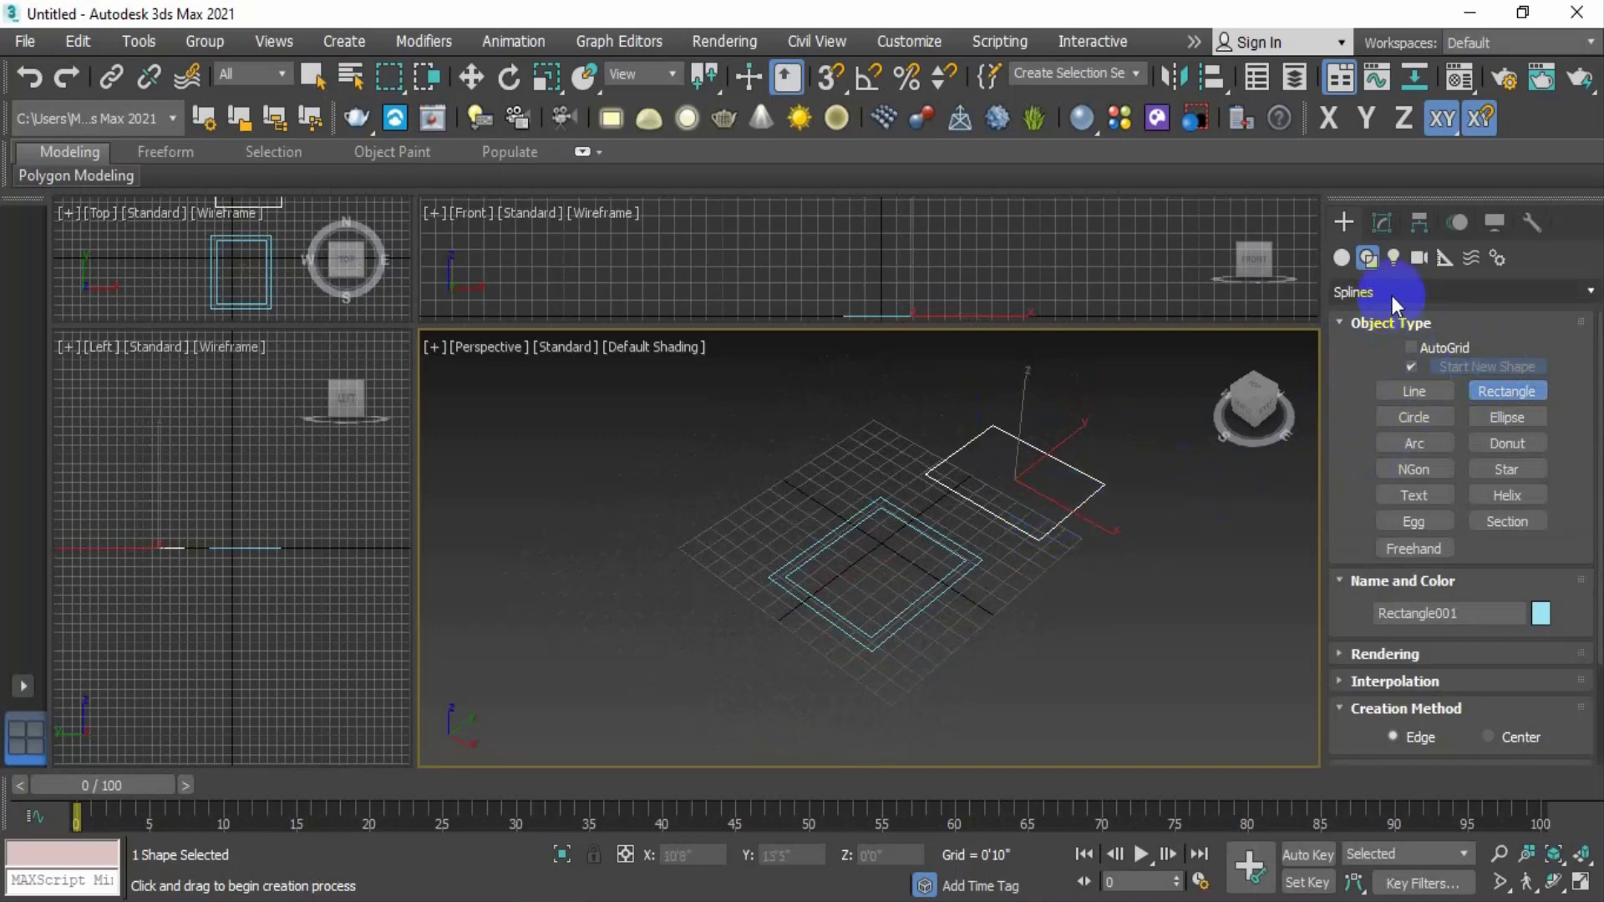
Step: Draw a second WRectangle in front of the grid, about 6'9" long, 5'3" wide and 0'5" thick
click(1387, 293)
click(1378, 385)
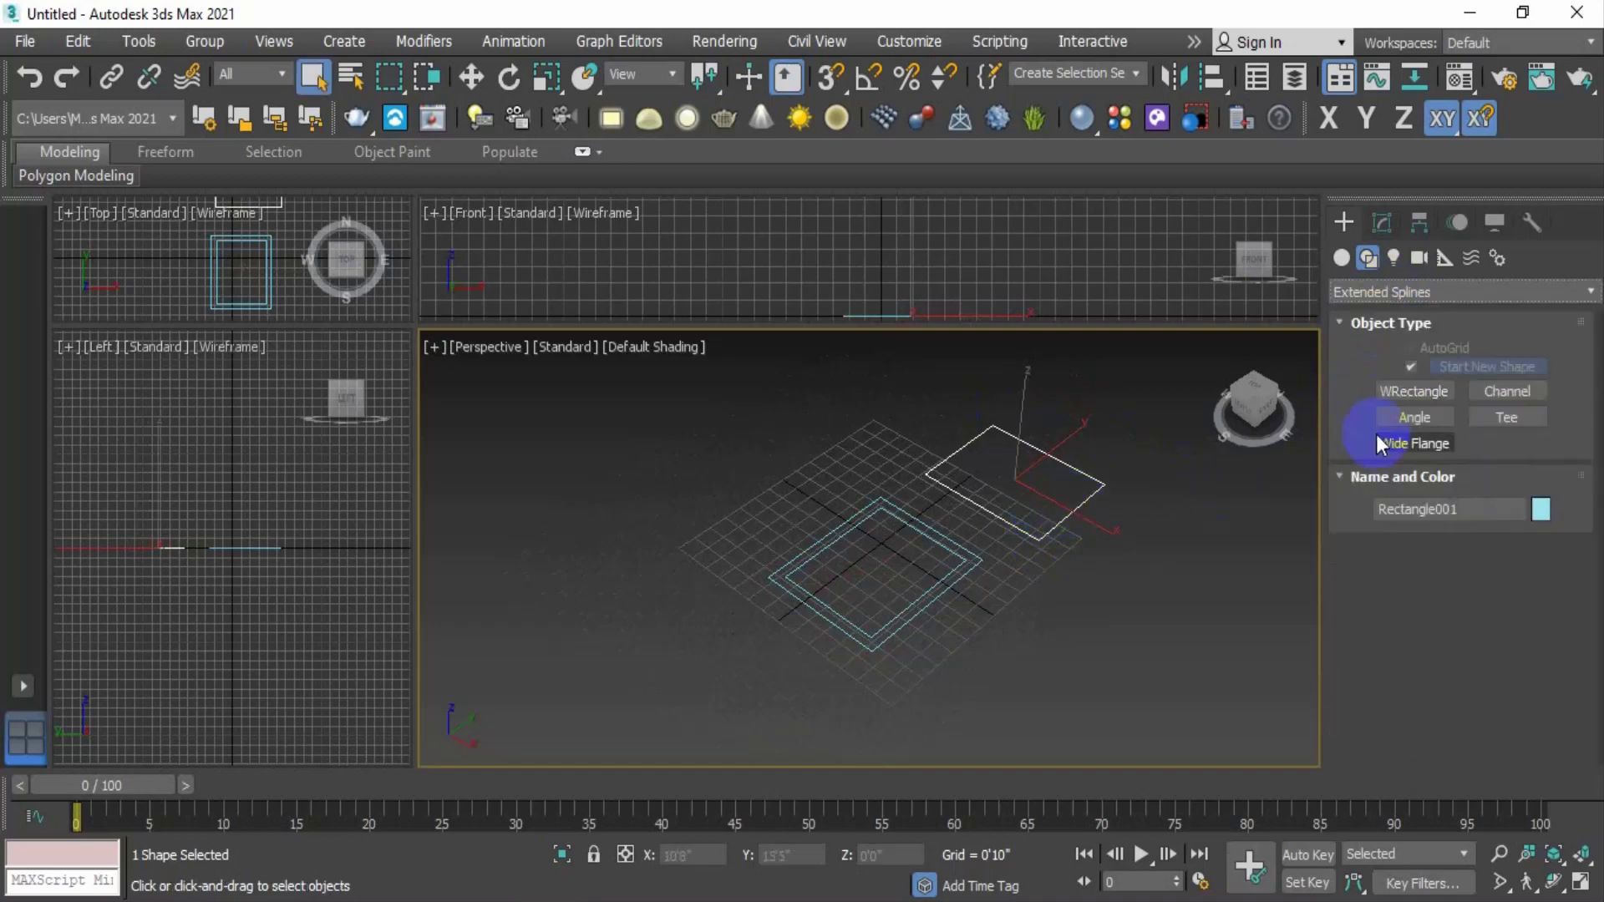
click(1416, 399)
middle_drag(1104, 577, 1034, 470)
drag(956, 515, 949, 695)
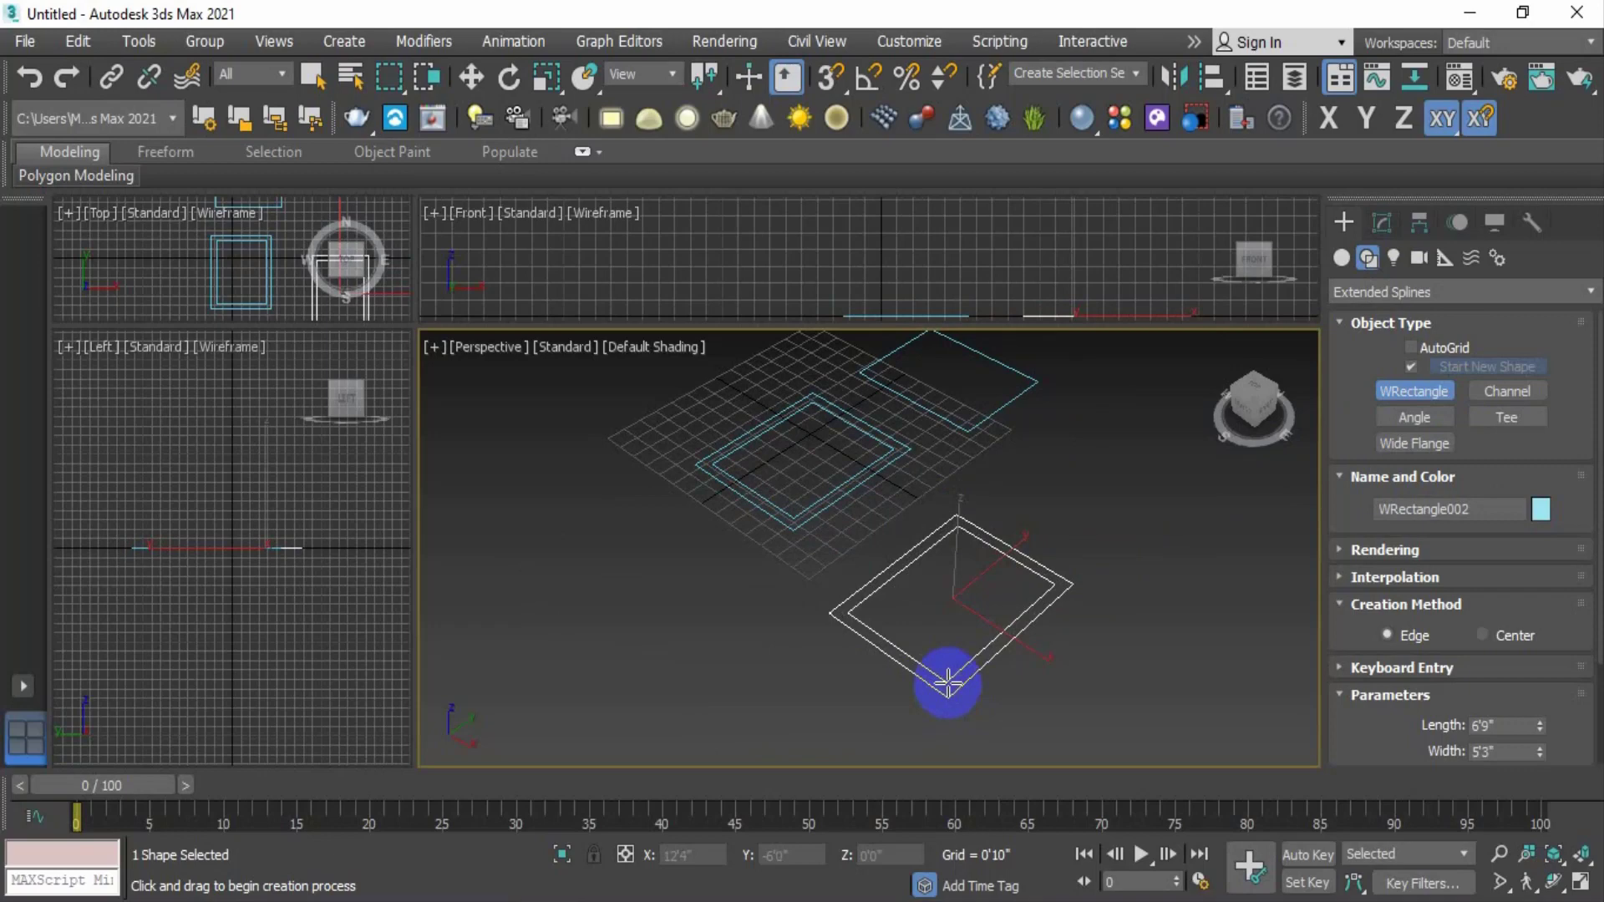
scroll(990, 664, up, 5)
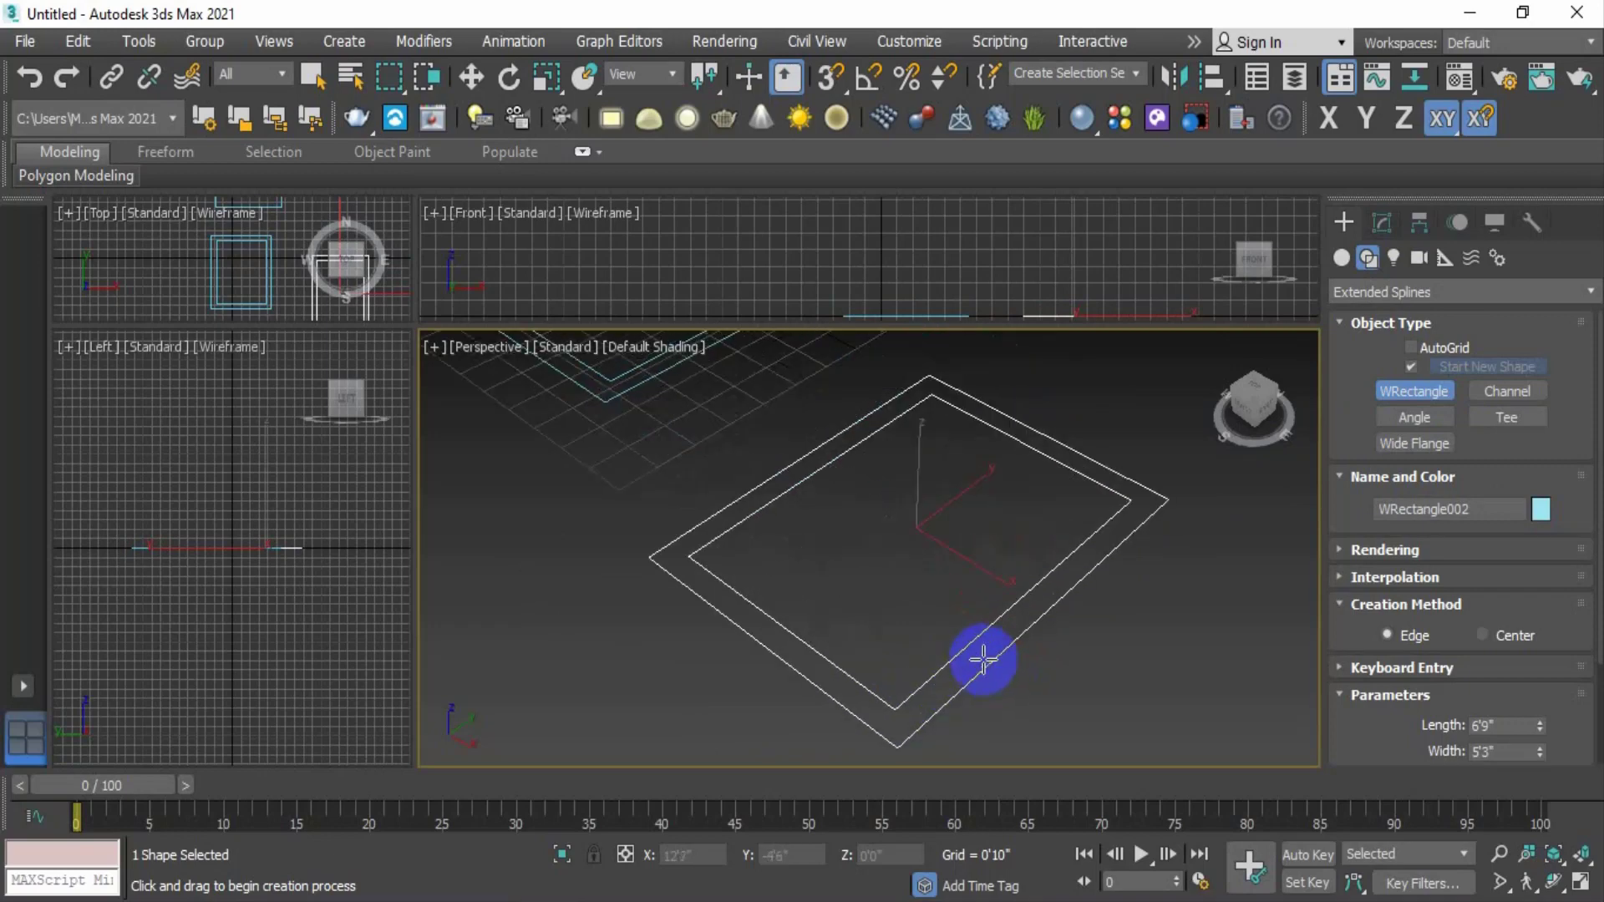
scroll(983, 660, down, 2)
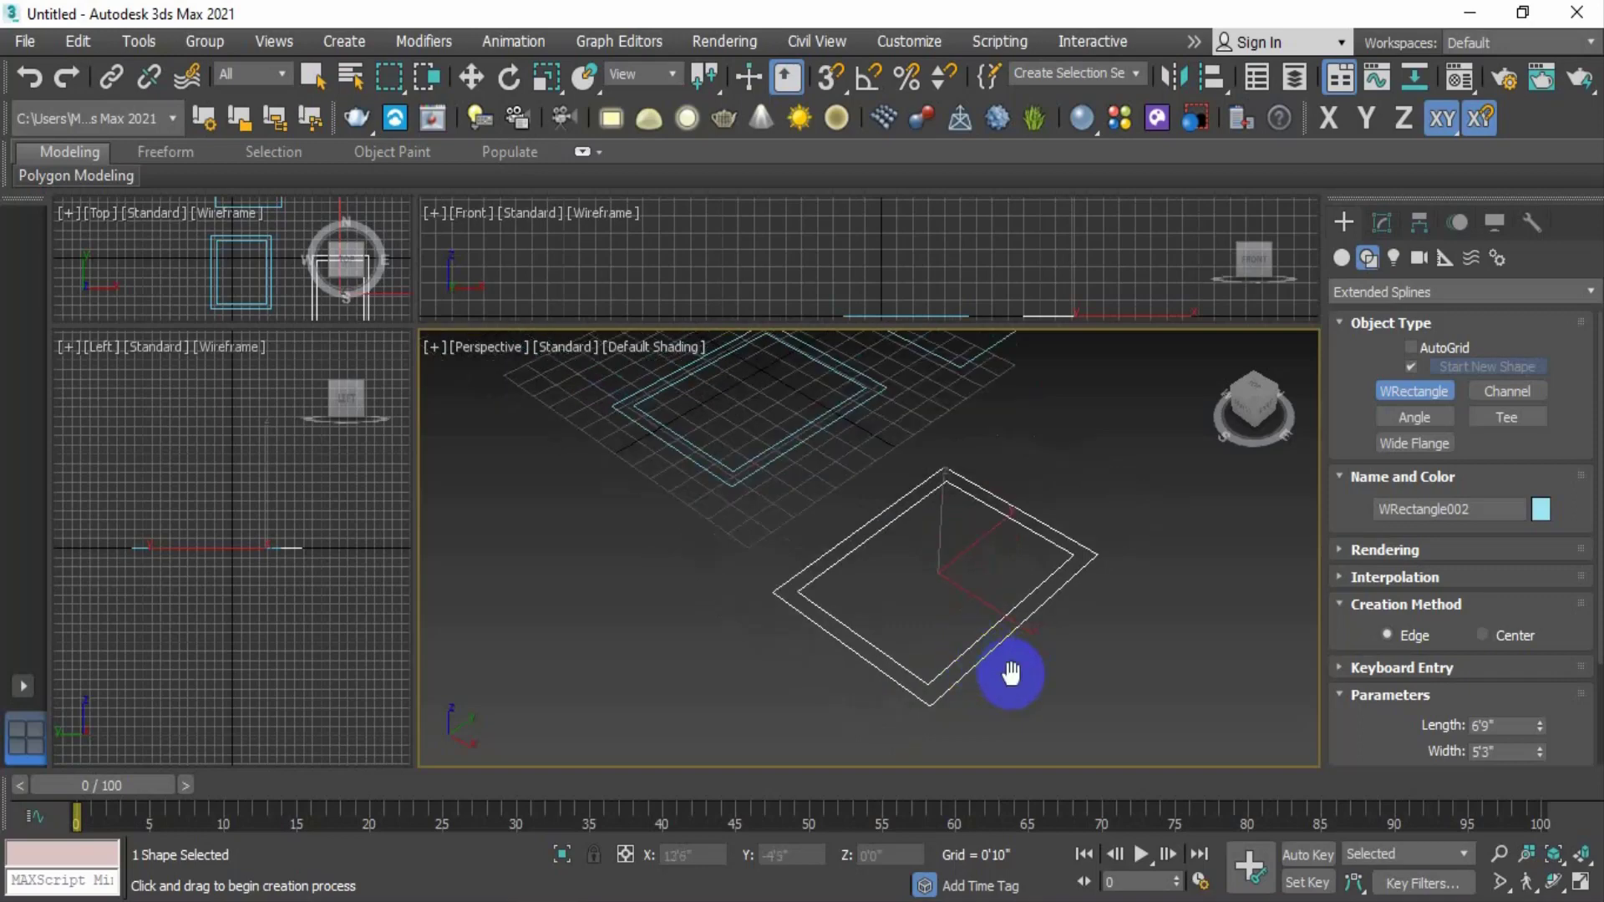
scroll(1011, 668, down, 2)
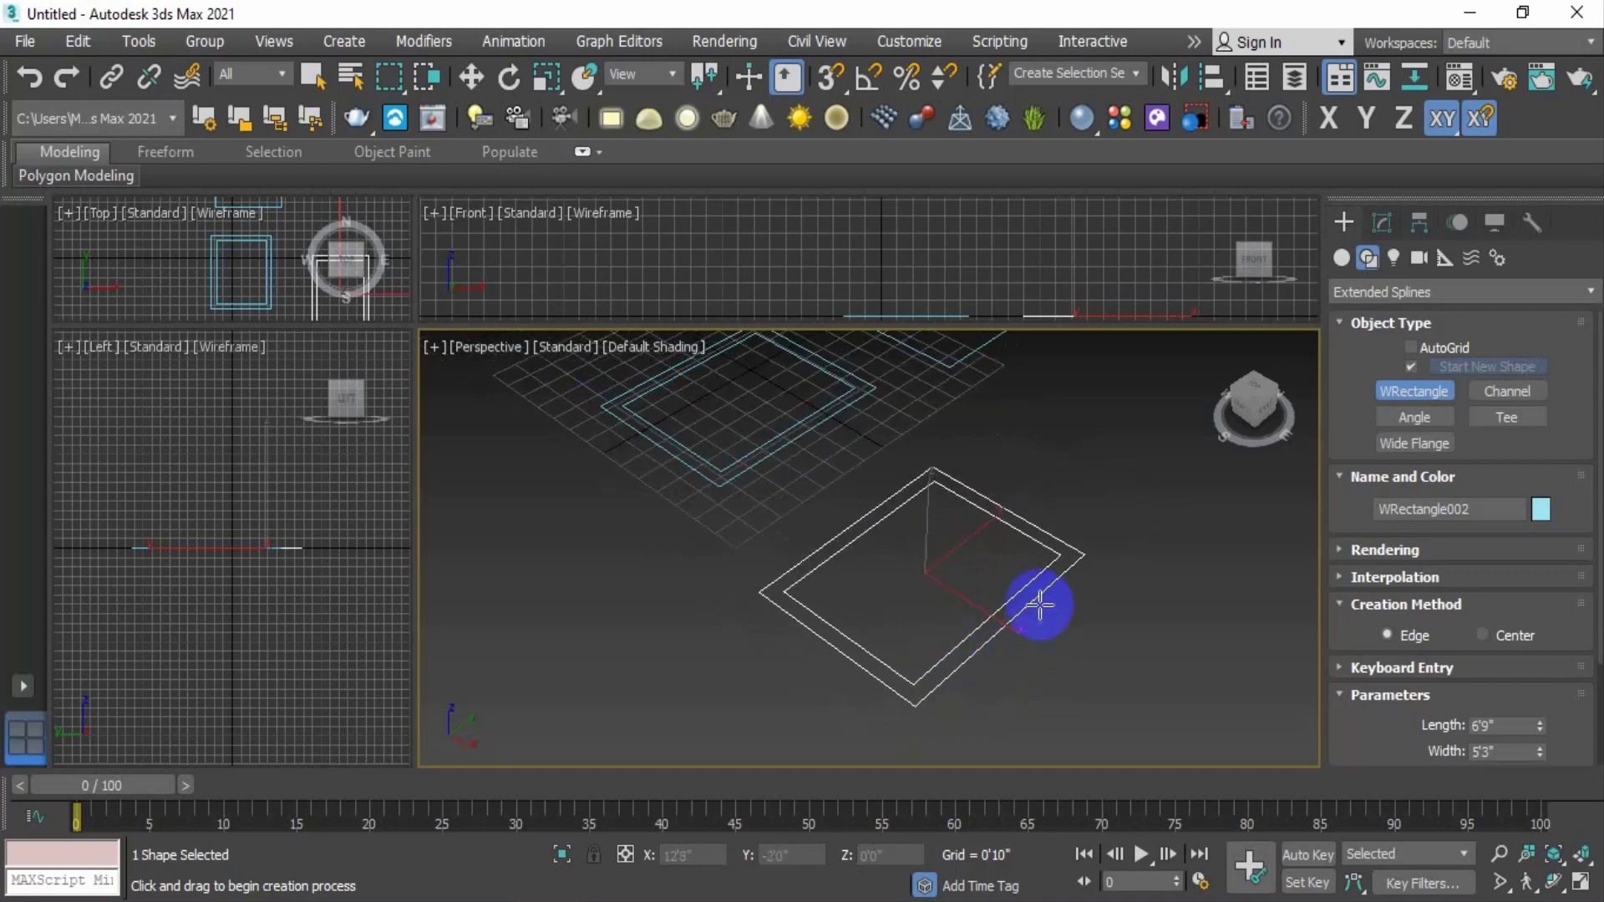
Step: Set the second WRectangle's length to 7'9" and width to 7'0" in its modify parameters
click(1383, 223)
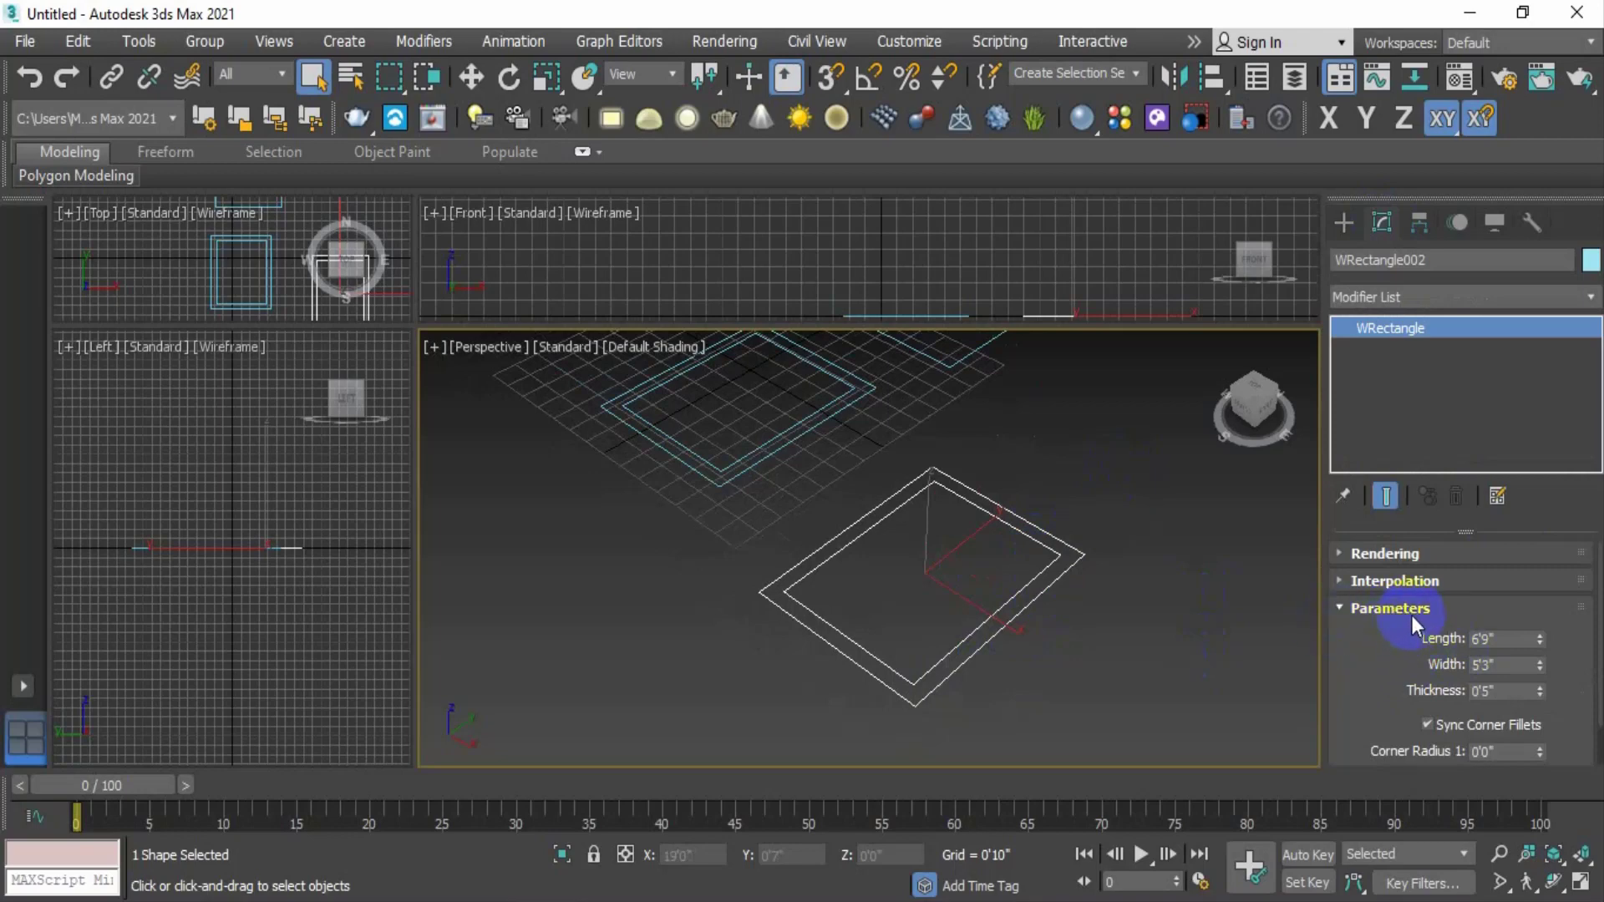
click(1342, 580)
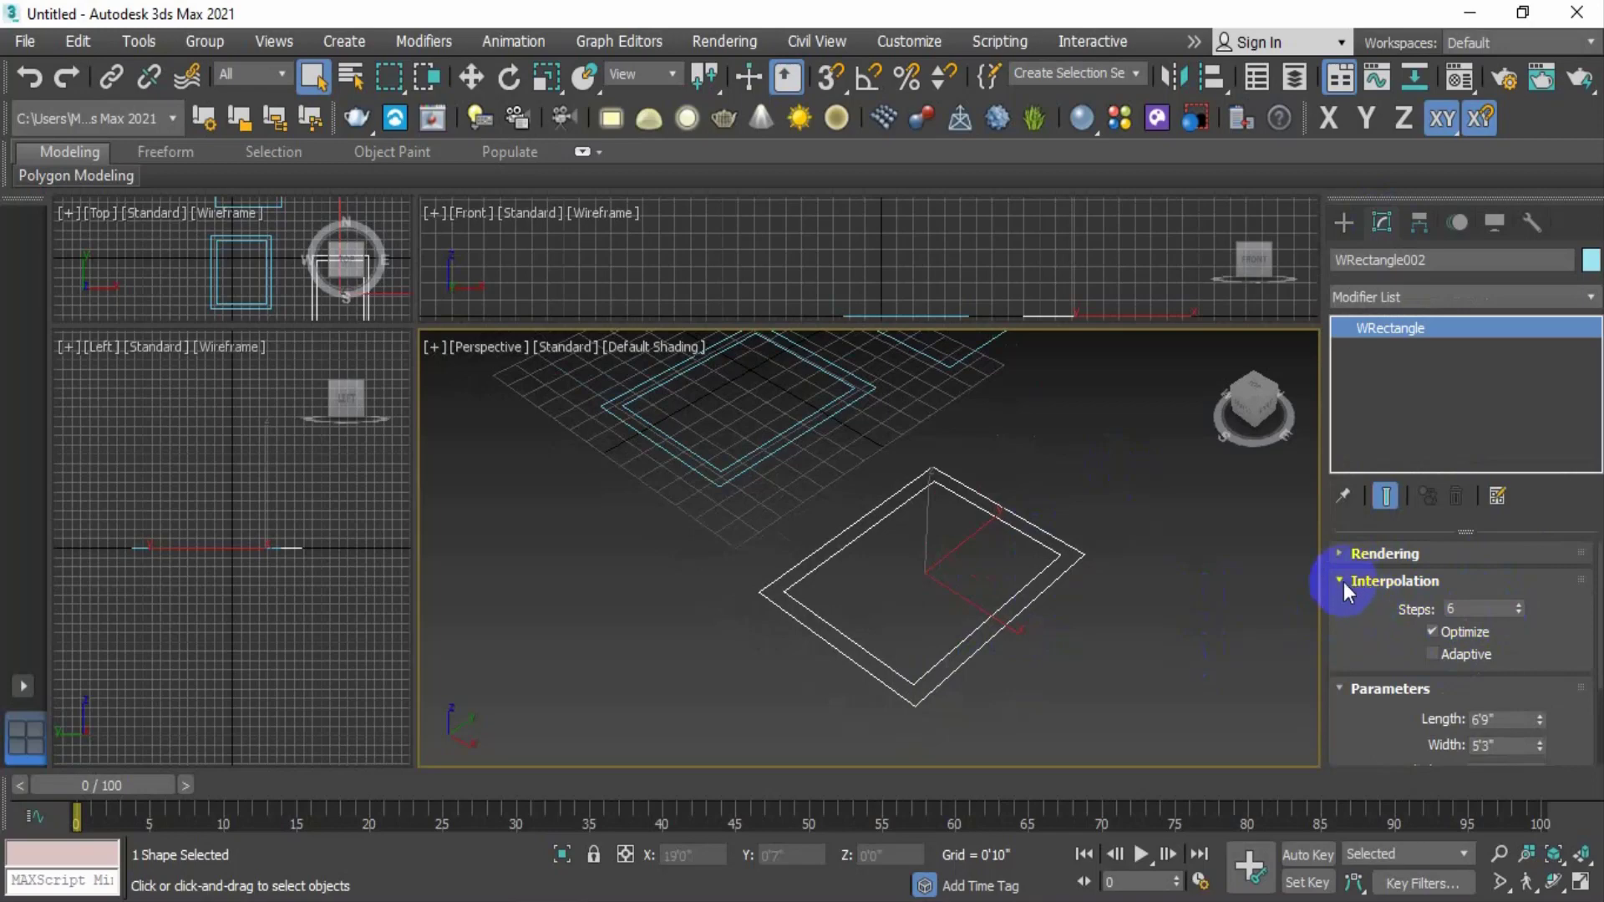
click(1340, 580)
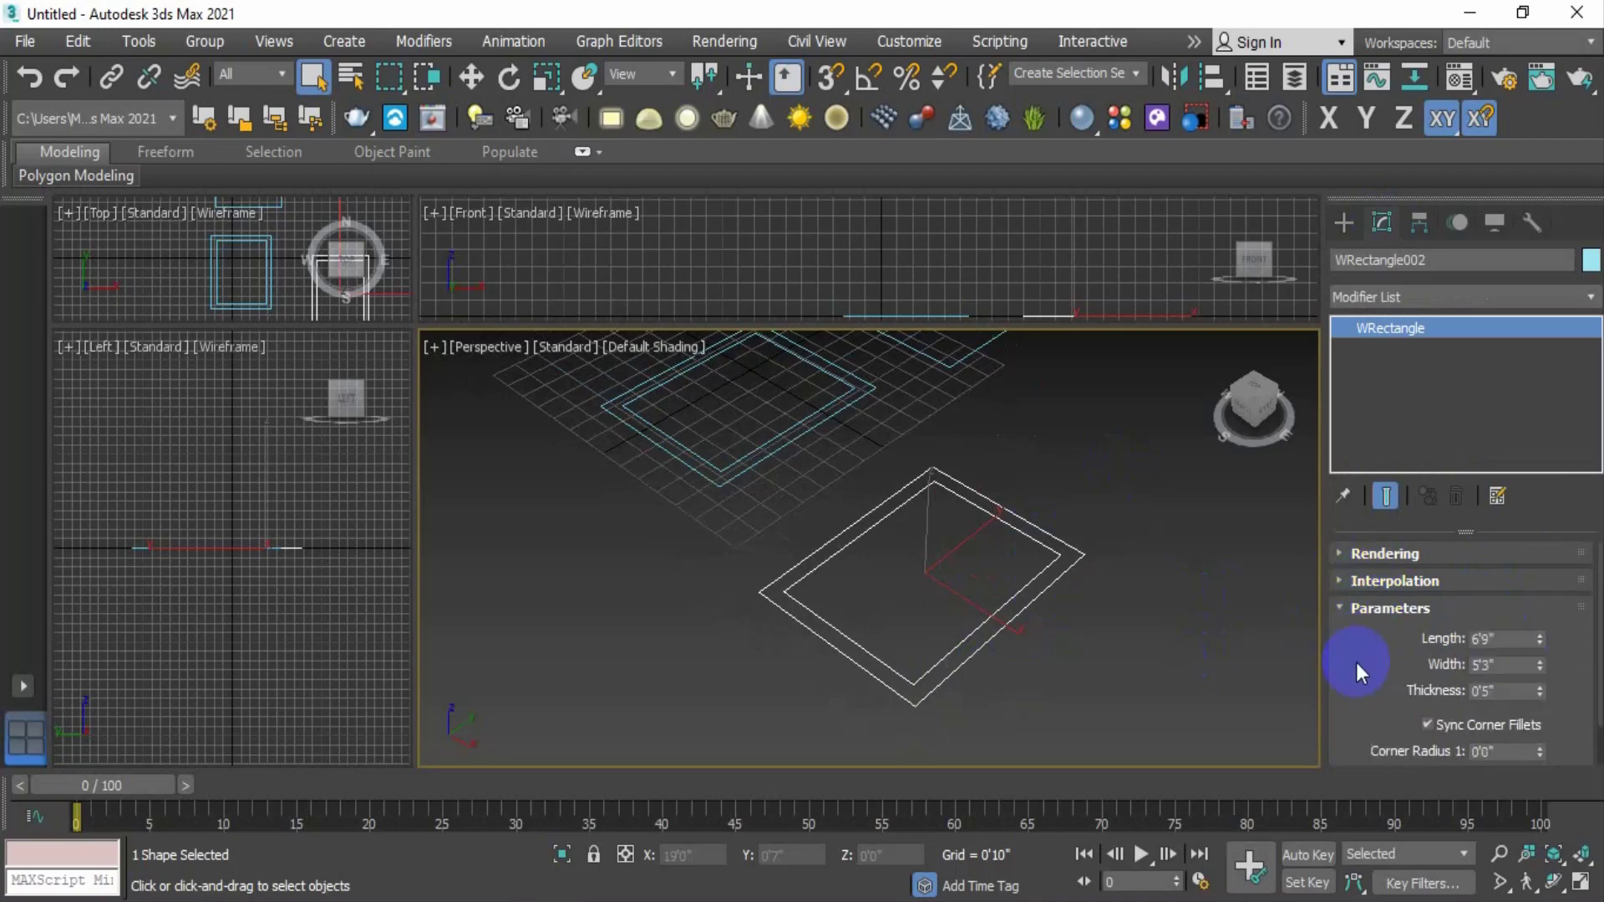
scroll(1375, 646, down, 1)
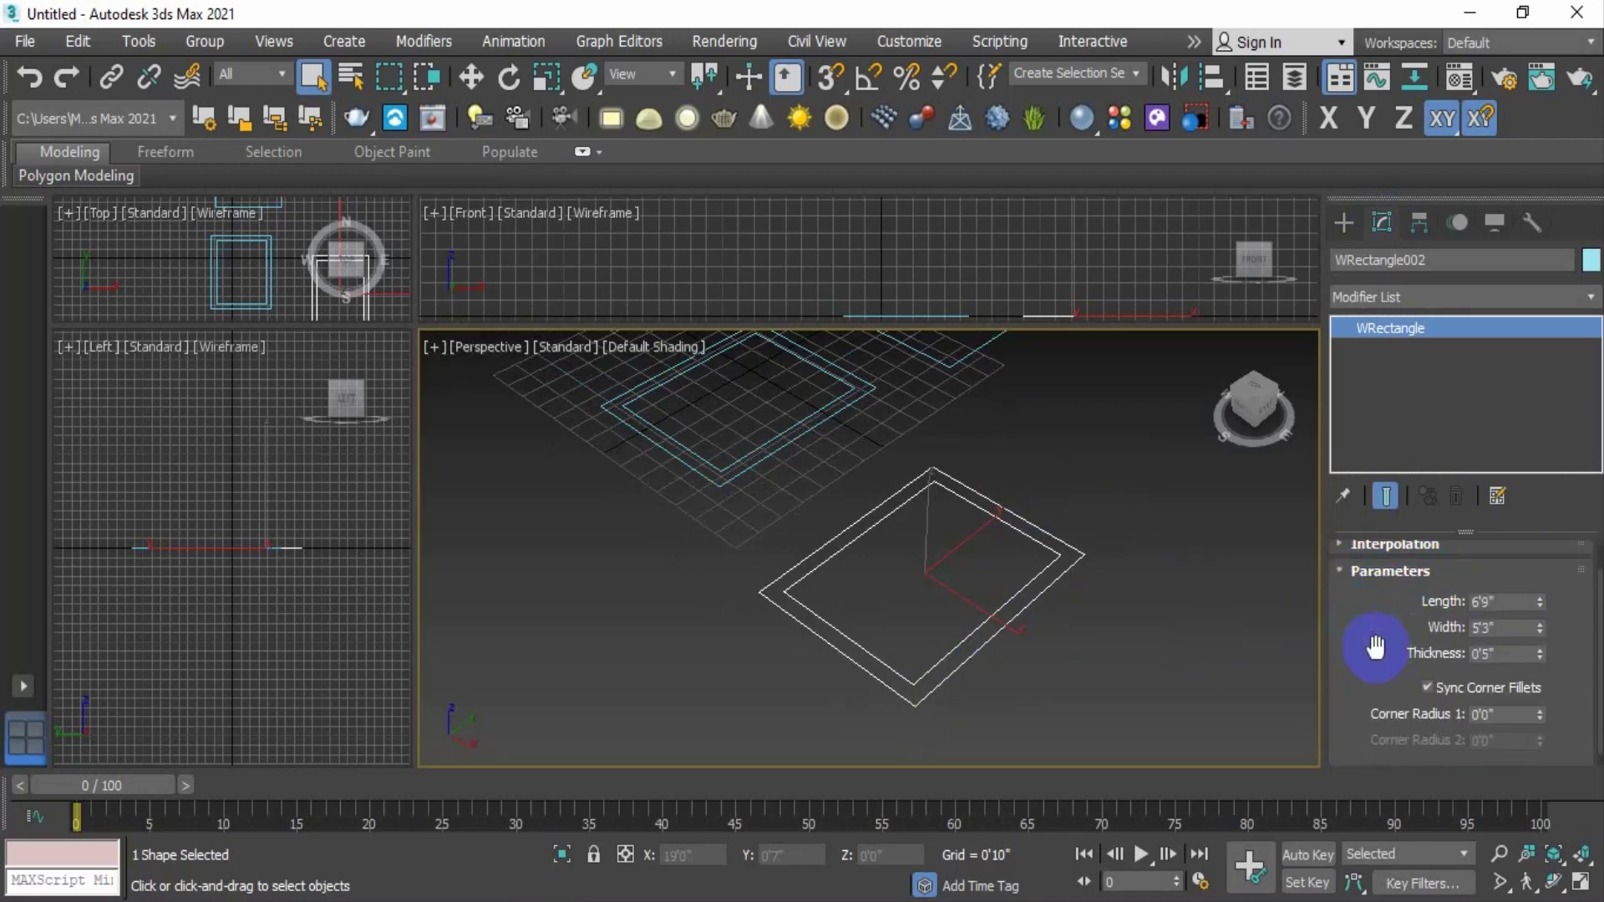
mouse_move(1539, 601)
mouse_down()
mouse_move(1546, 501)
mouse_move(1521, 566)
mouse_move(1525, 581)
mouse_move(1539, 562)
mouse_move(1540, 620)
mouse_move(1539, 569)
mouse_move(1540, 585)
mouse_up()
click(1362, 658)
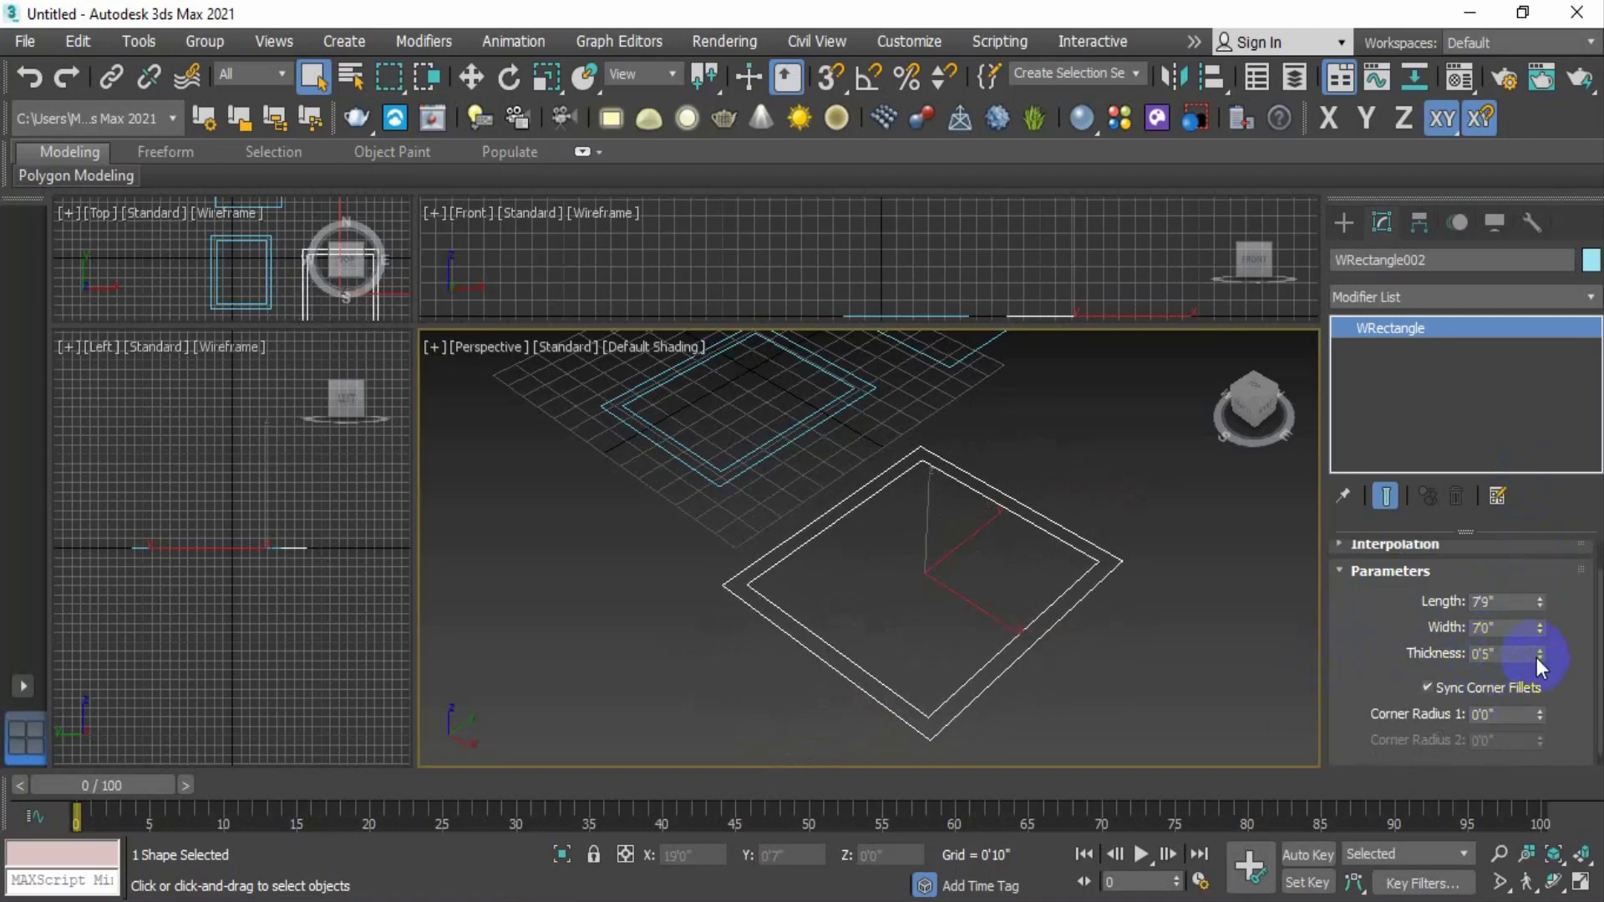
Step: Set the second WRectangle's thickness to -0'5" and inspect its outer corner up close
mouse_move(1537, 650)
mouse_down()
mouse_move(1537, 562)
mouse_move(1556, 673)
mouse_move(1543, 626)
mouse_move(1546, 831)
mouse_move(1515, 463)
mouse_move(1520, 292)
mouse_move(1575, 150)
mouse_move(1537, 610)
mouse_move(1561, 731)
mouse_move(1548, 643)
mouse_up()
scroll(1092, 555, up, 5)
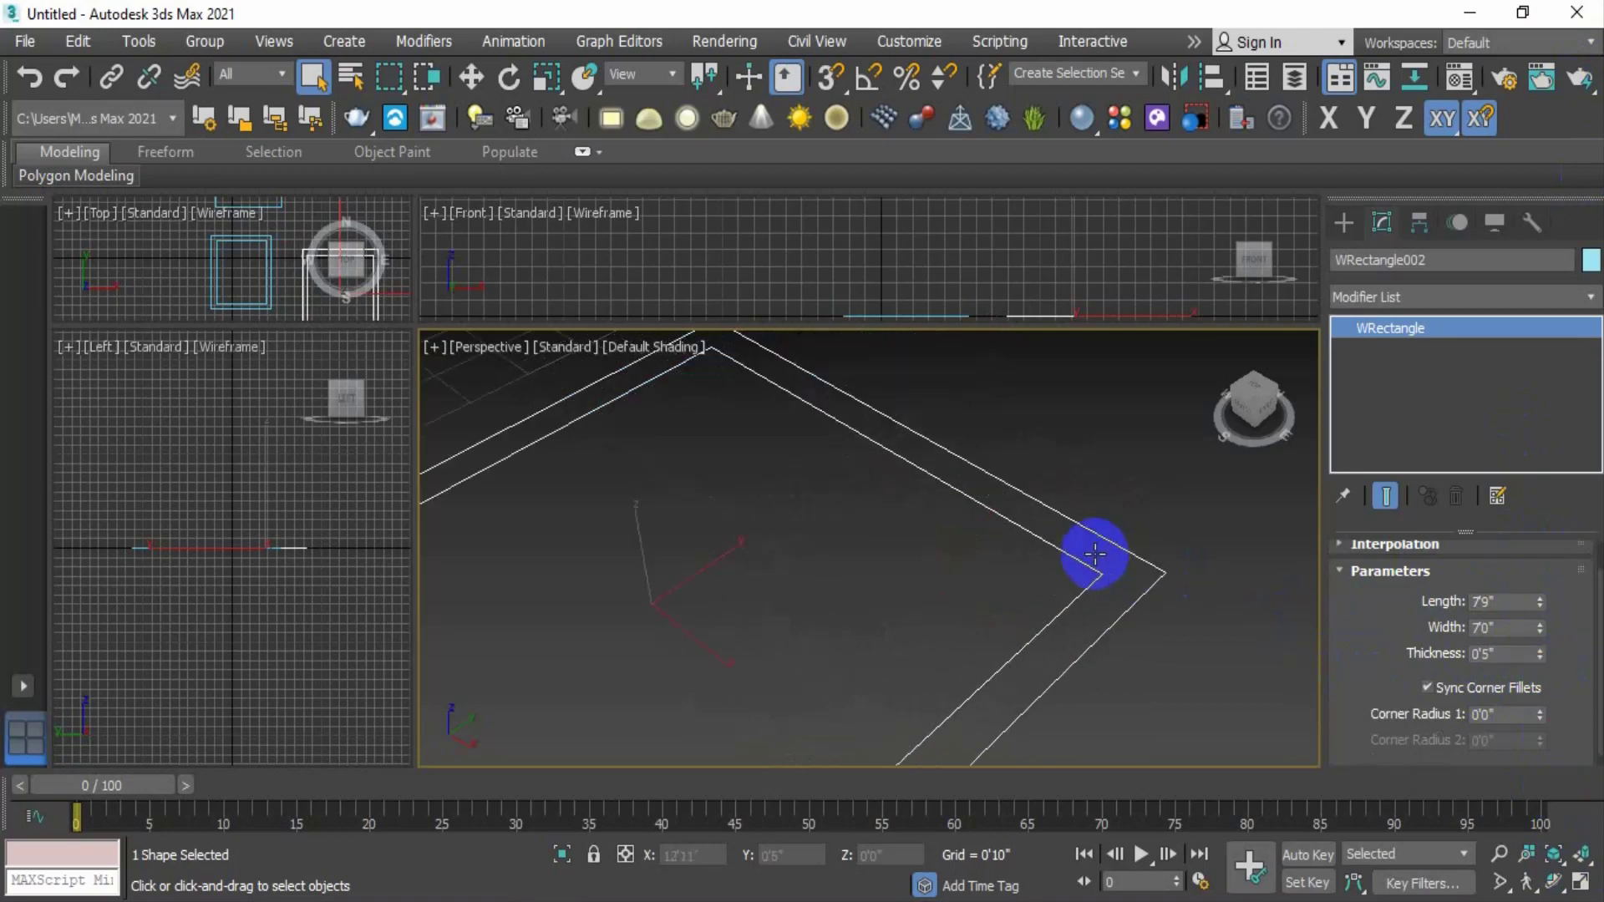
scroll(1144, 585, down, 3)
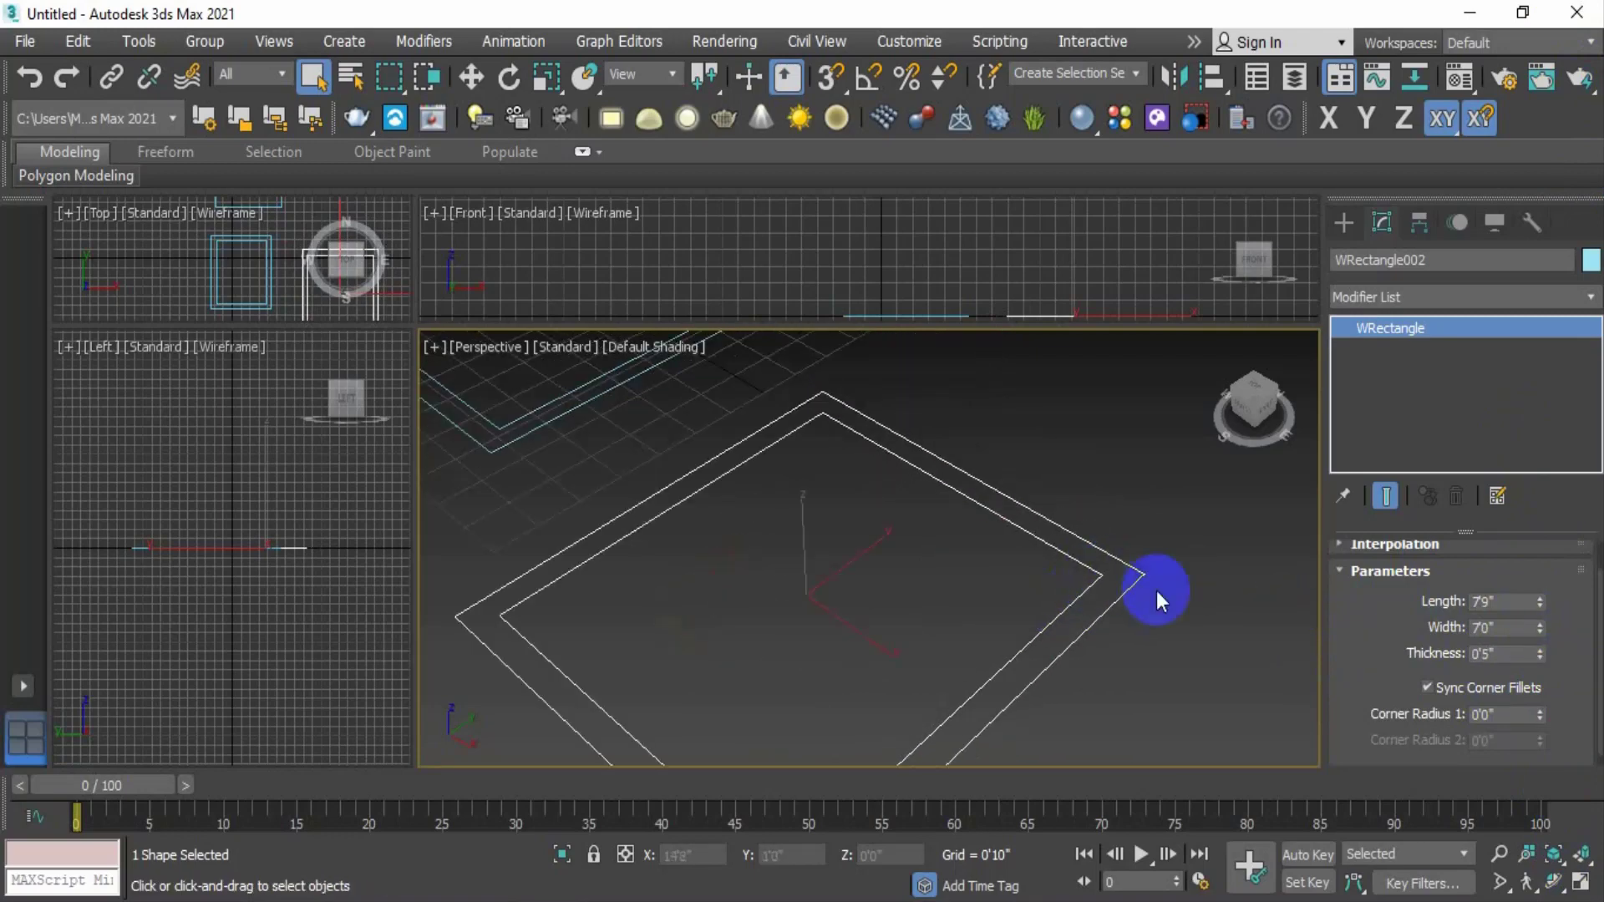
click(1541, 653)
drag(1541, 653, 1102, 10)
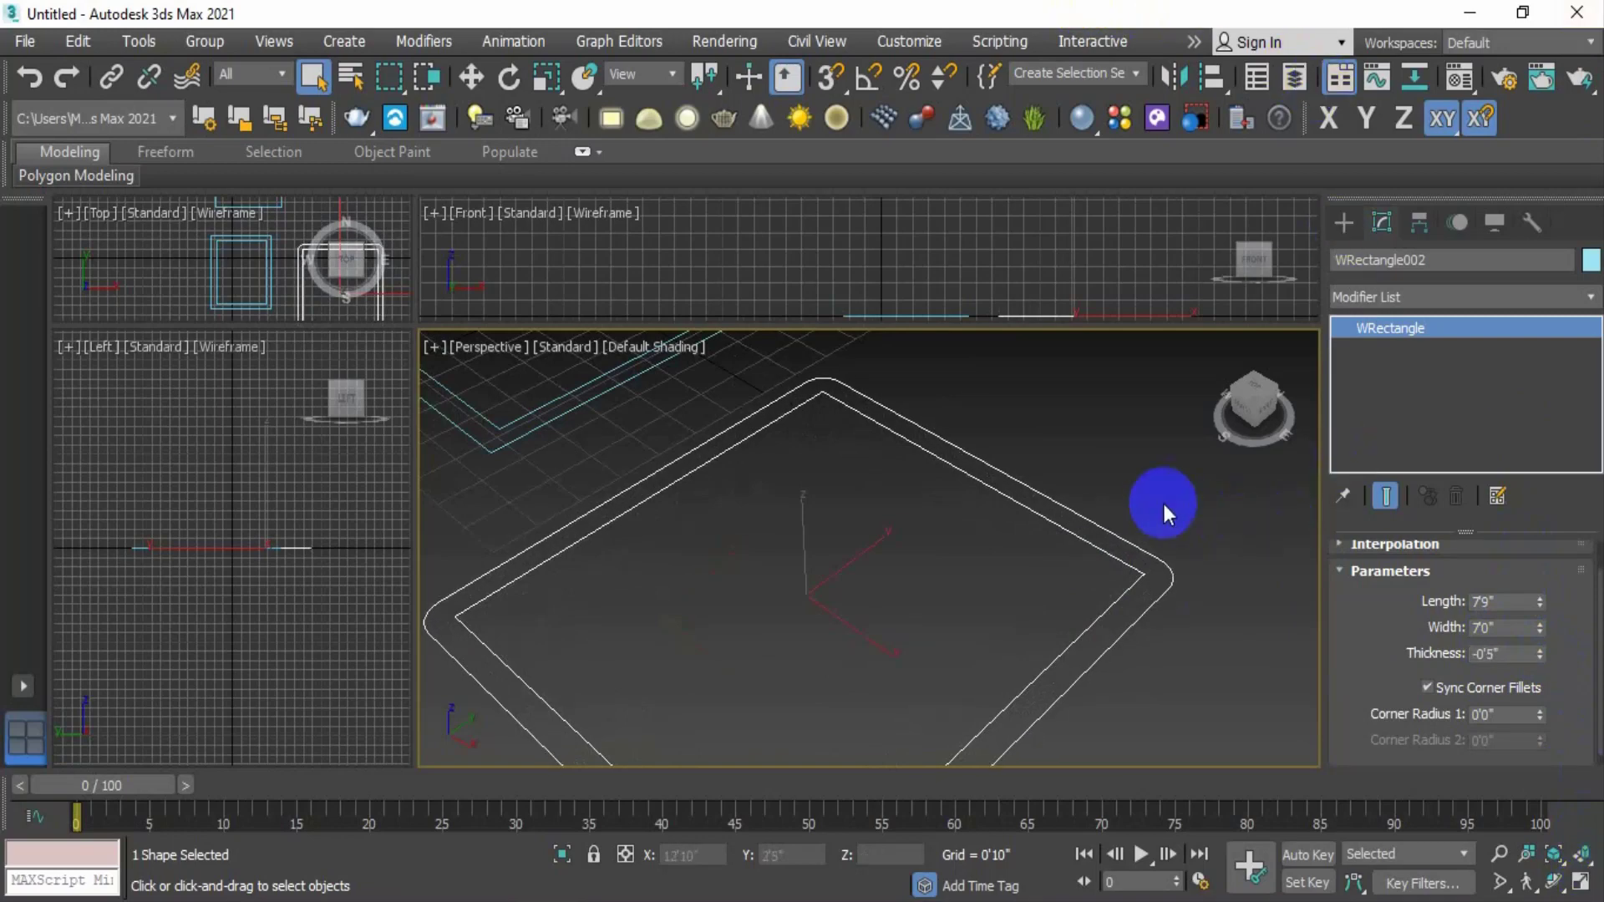
scroll(1181, 588, up, 2)
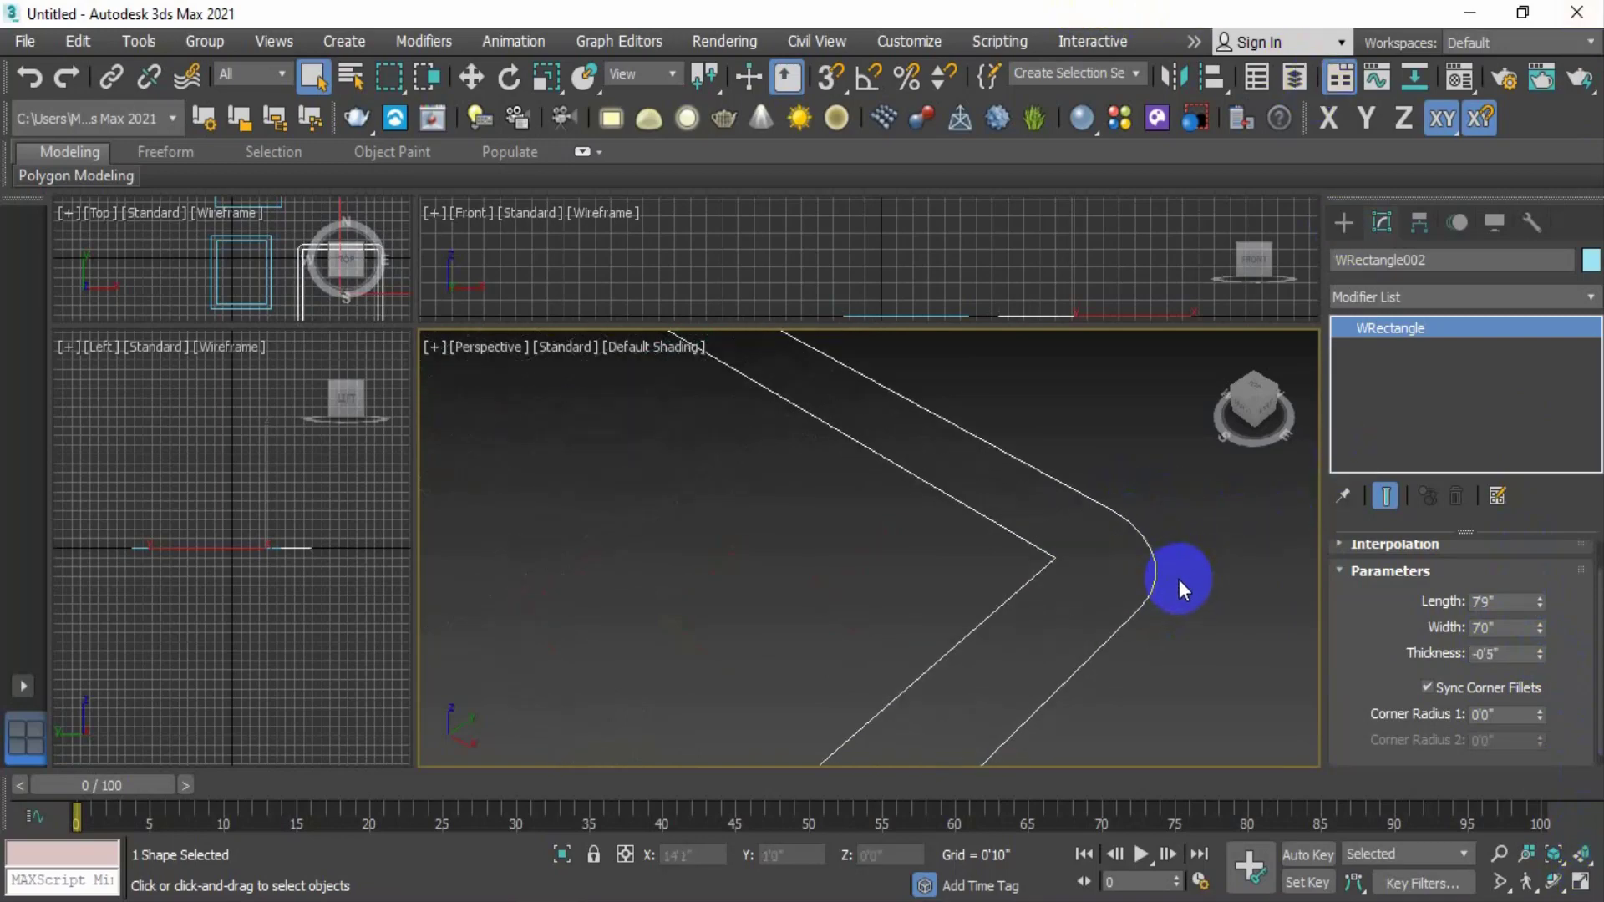
scroll(1156, 585, down, 2)
scroll(1153, 575, down, 2)
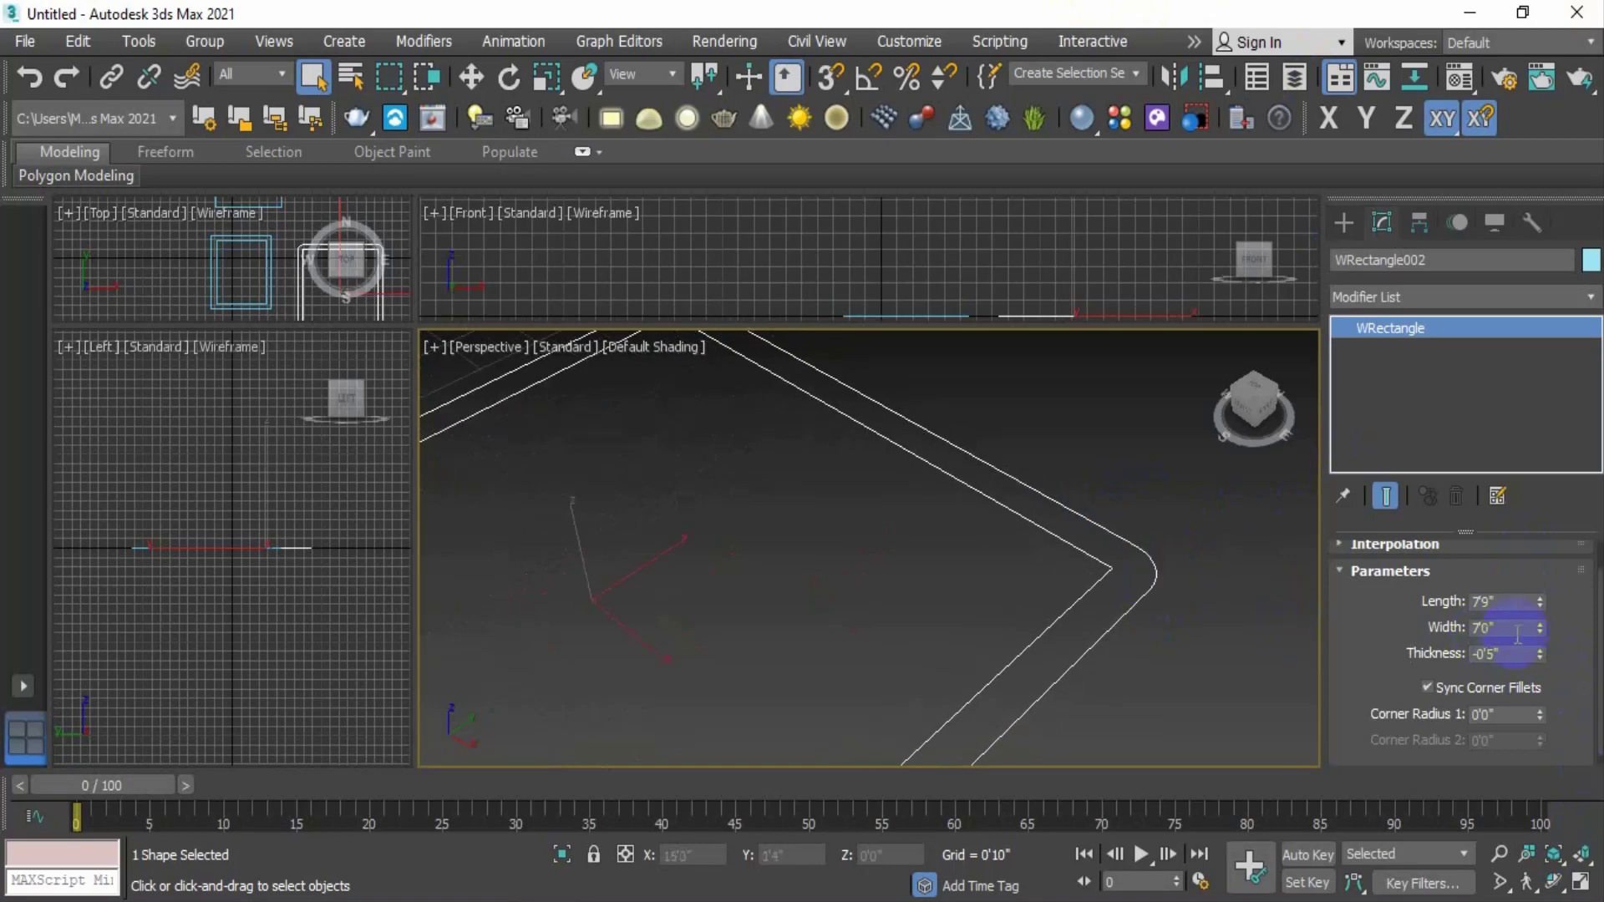
Step: Change the second WRectangle's thickness to 0'4"
drag(1540, 654, 1521, 495)
scroll(1515, 618, down, 1)
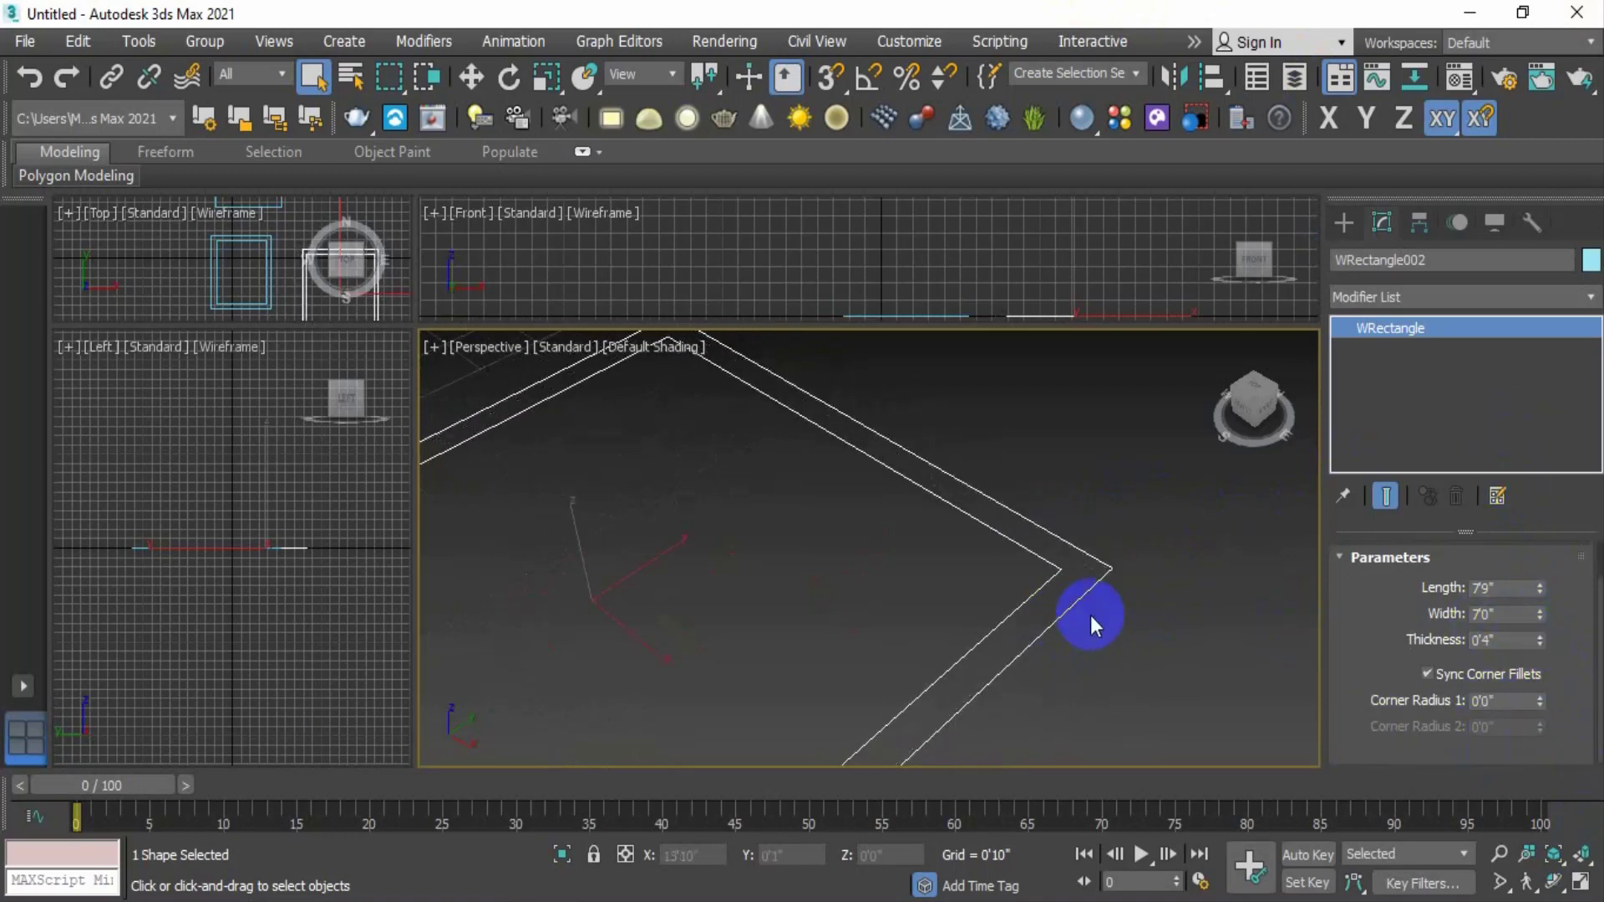
scroll(1086, 618, down, 2)
middle_drag(1083, 648, 1096, 573)
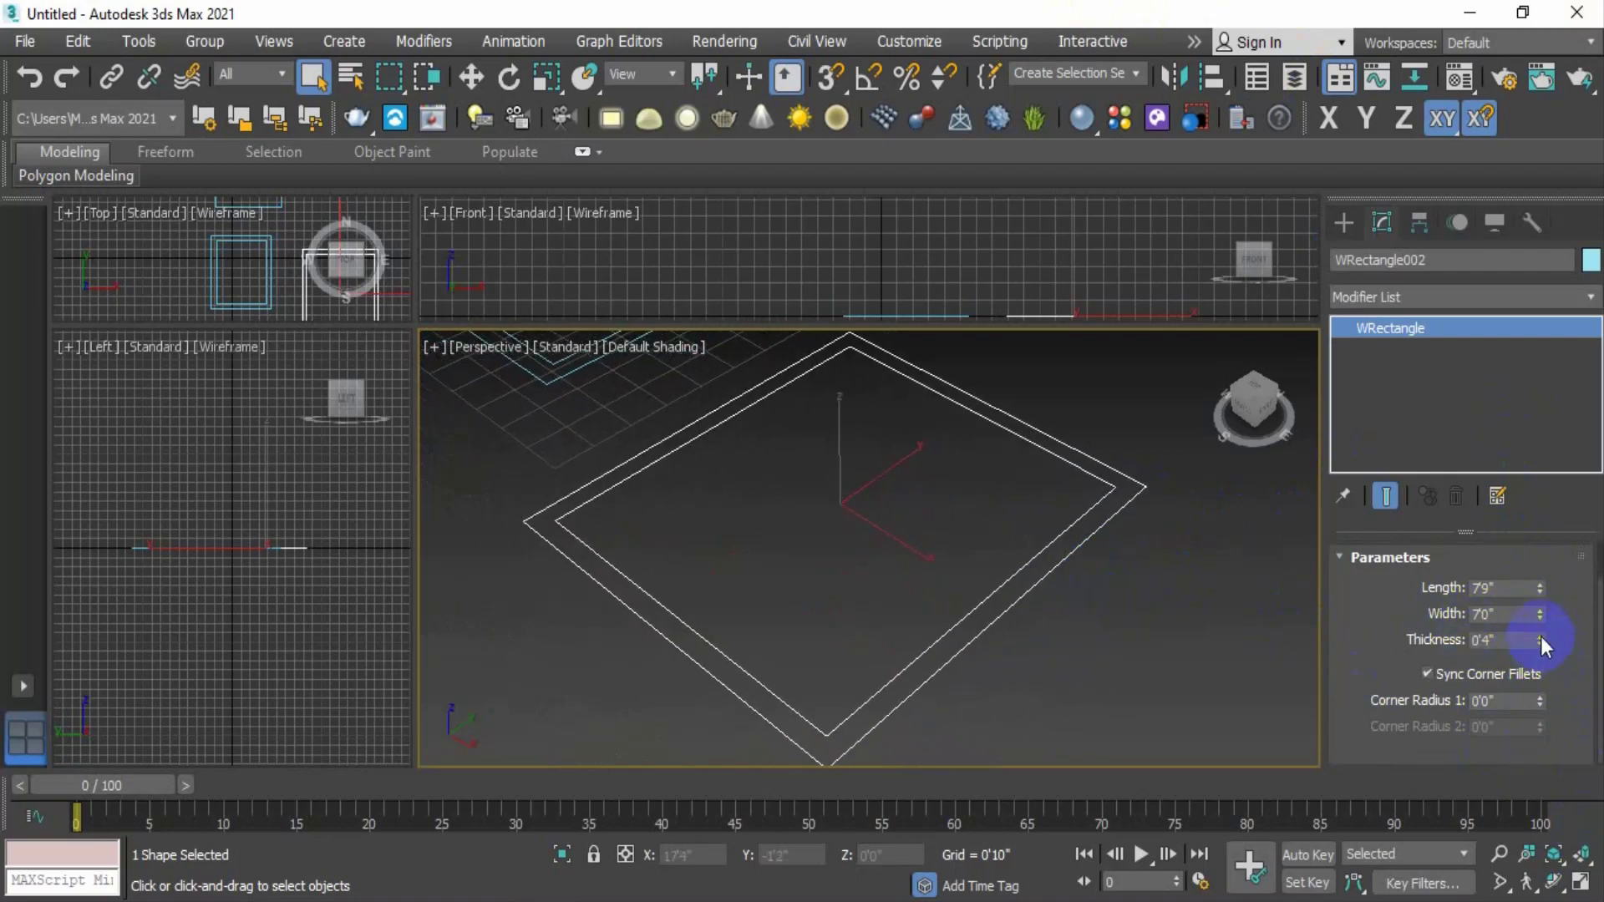
Step: Set the second WRectangle's thickness to 0'6"
drag(1540, 637, 1528, 570)
scroll(1129, 485, up, 4)
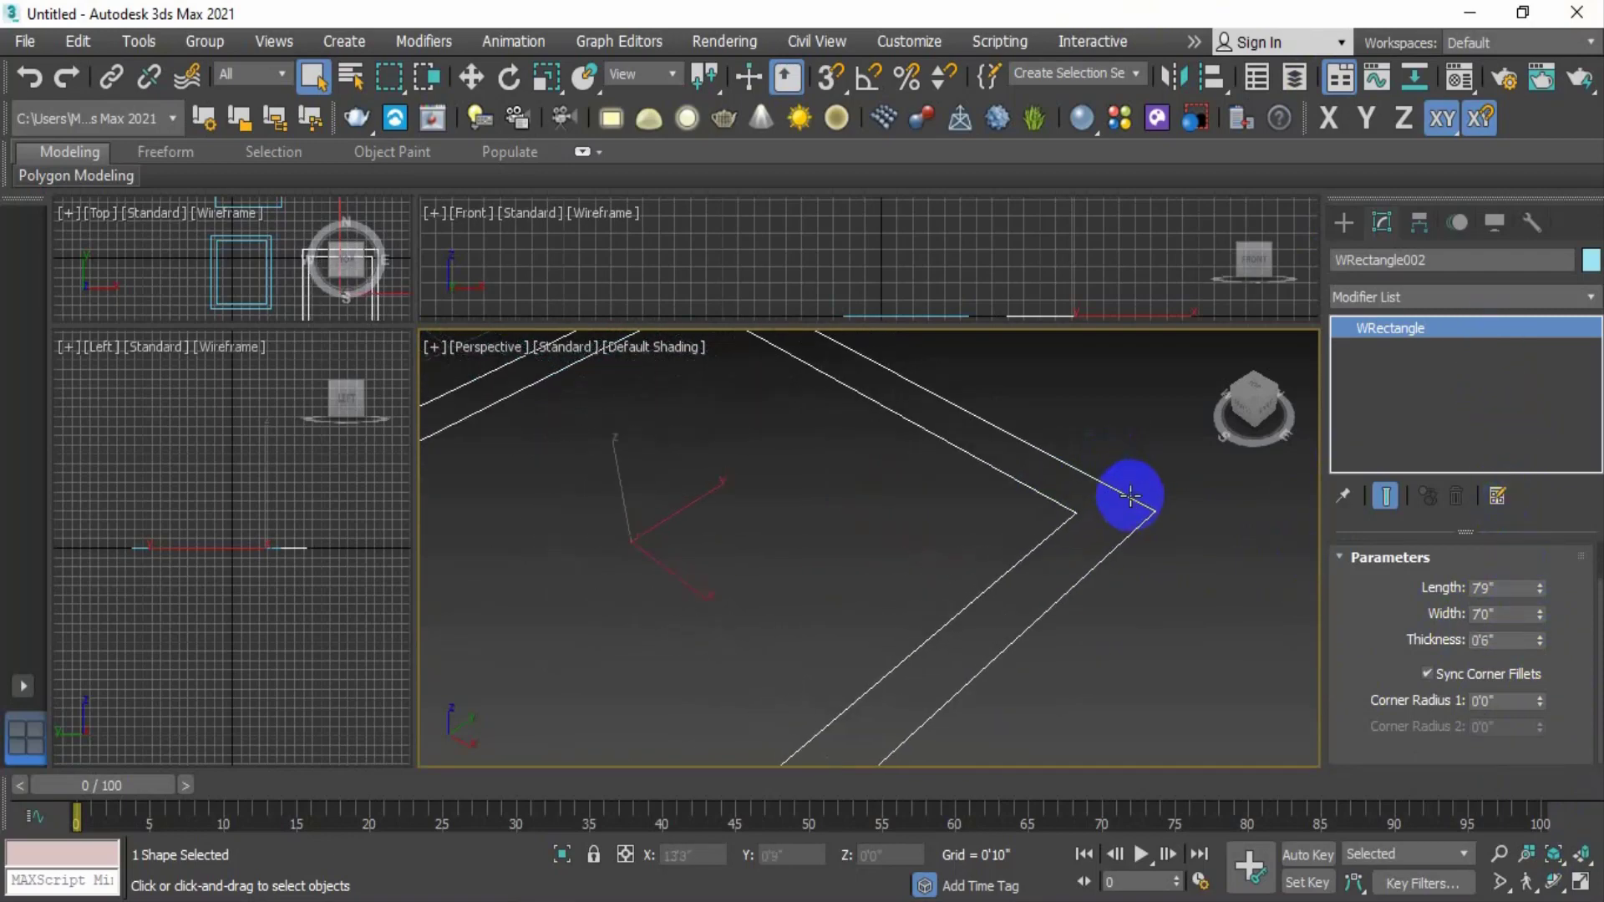
scroll(1130, 496, down, 5)
scroll(1124, 581, up, 1)
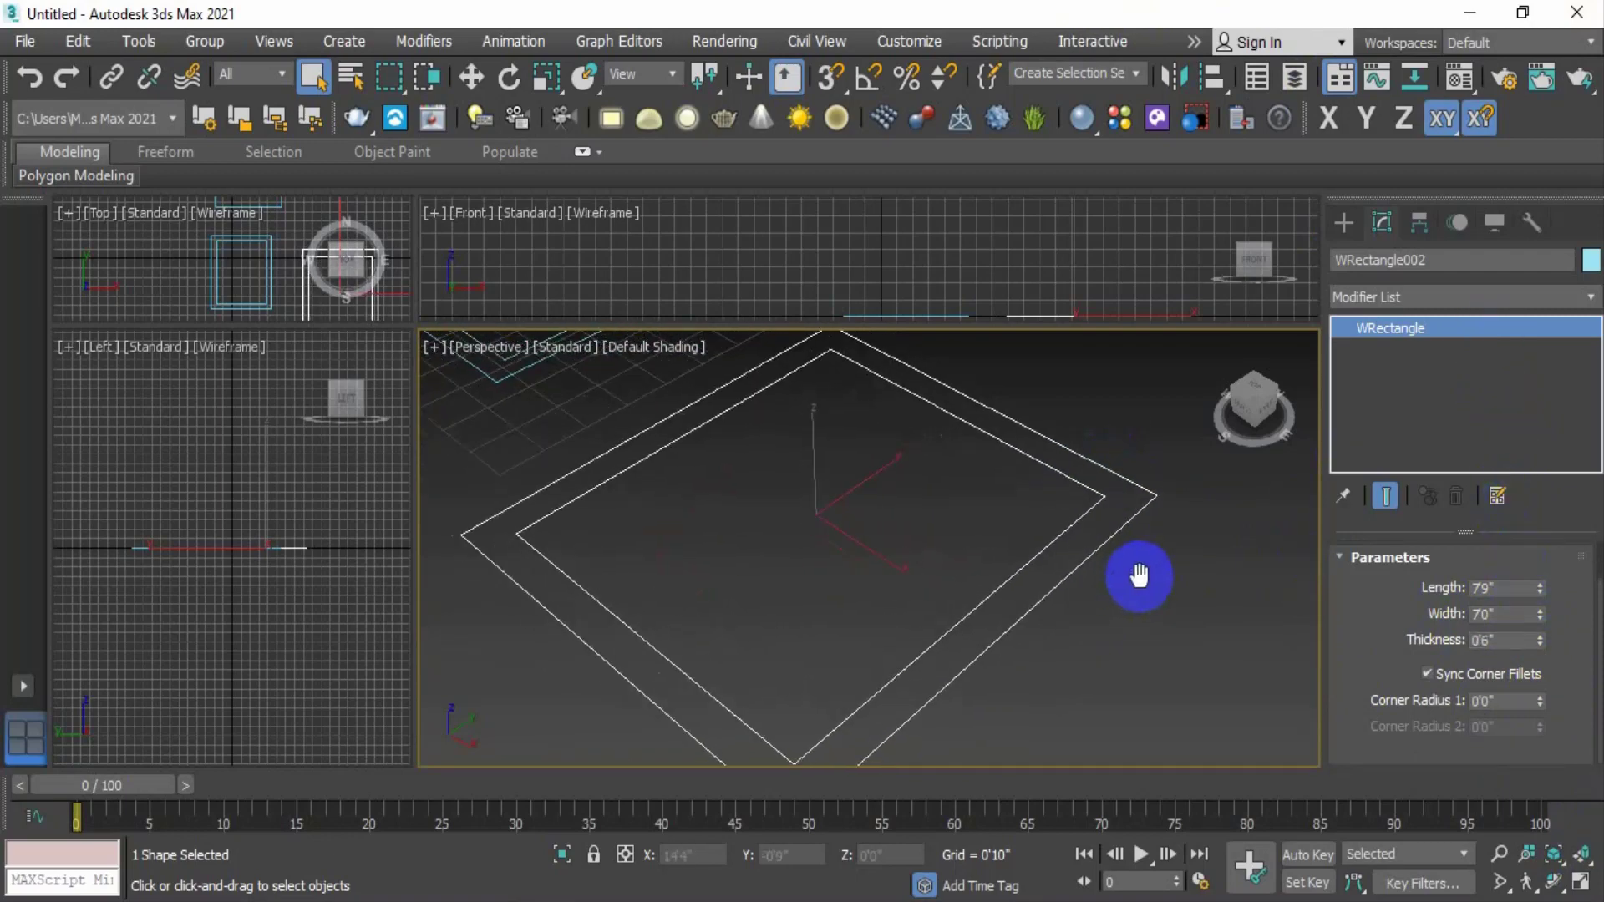
Step: Toggle Sync Corner Fillets off and back on, set Corner Radius 1 to 0'9" and inspect the rounded corner
click(1425, 675)
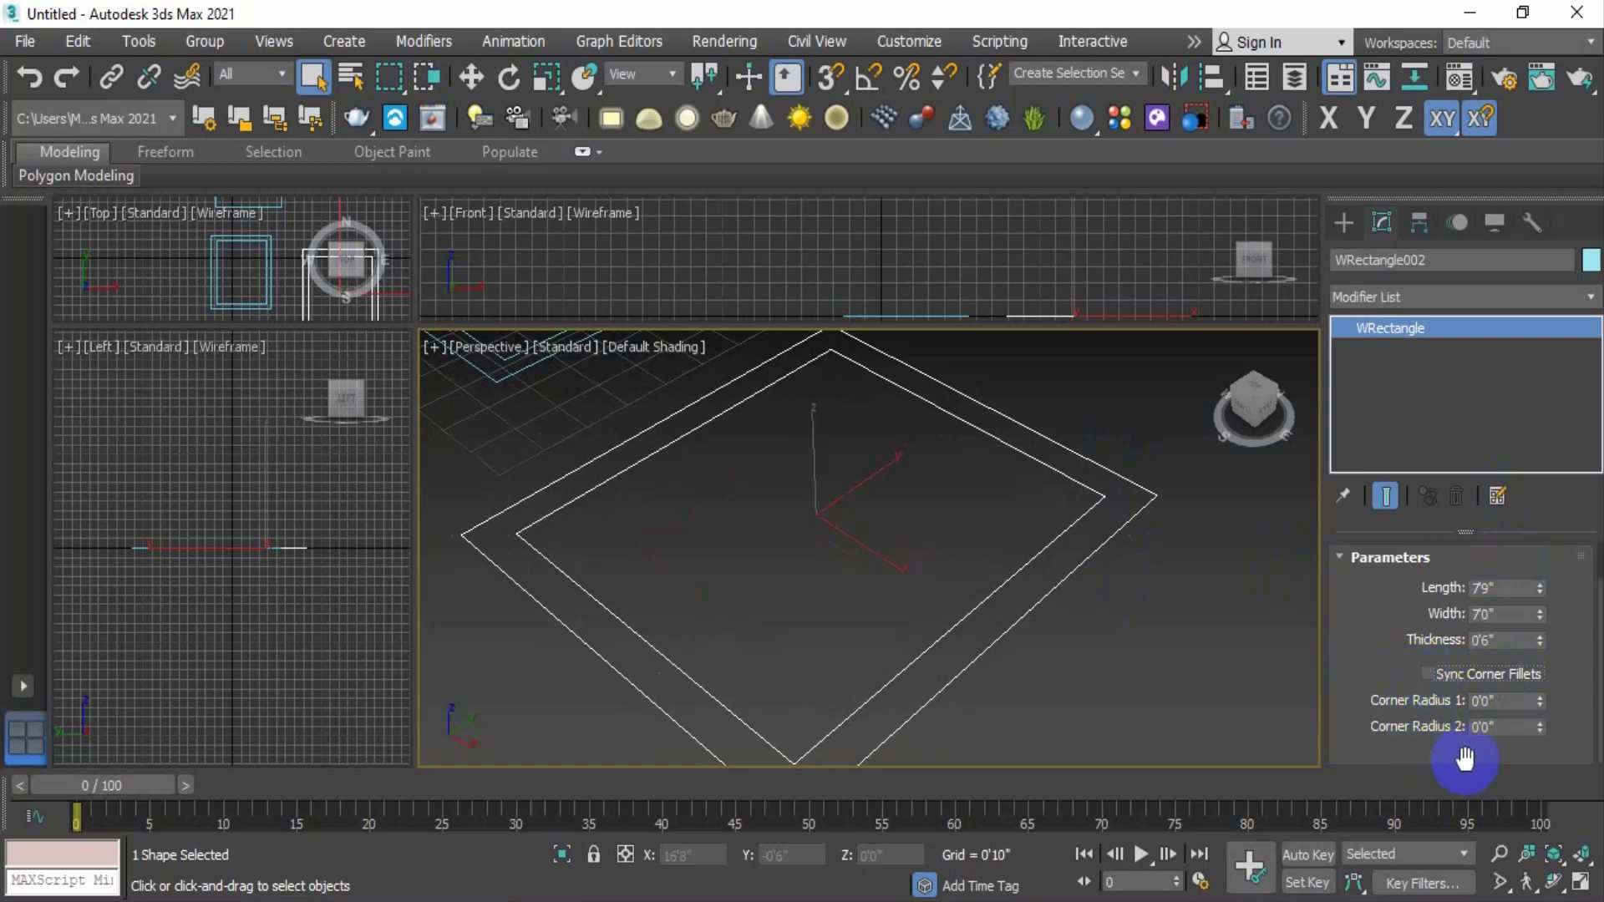
click(1426, 674)
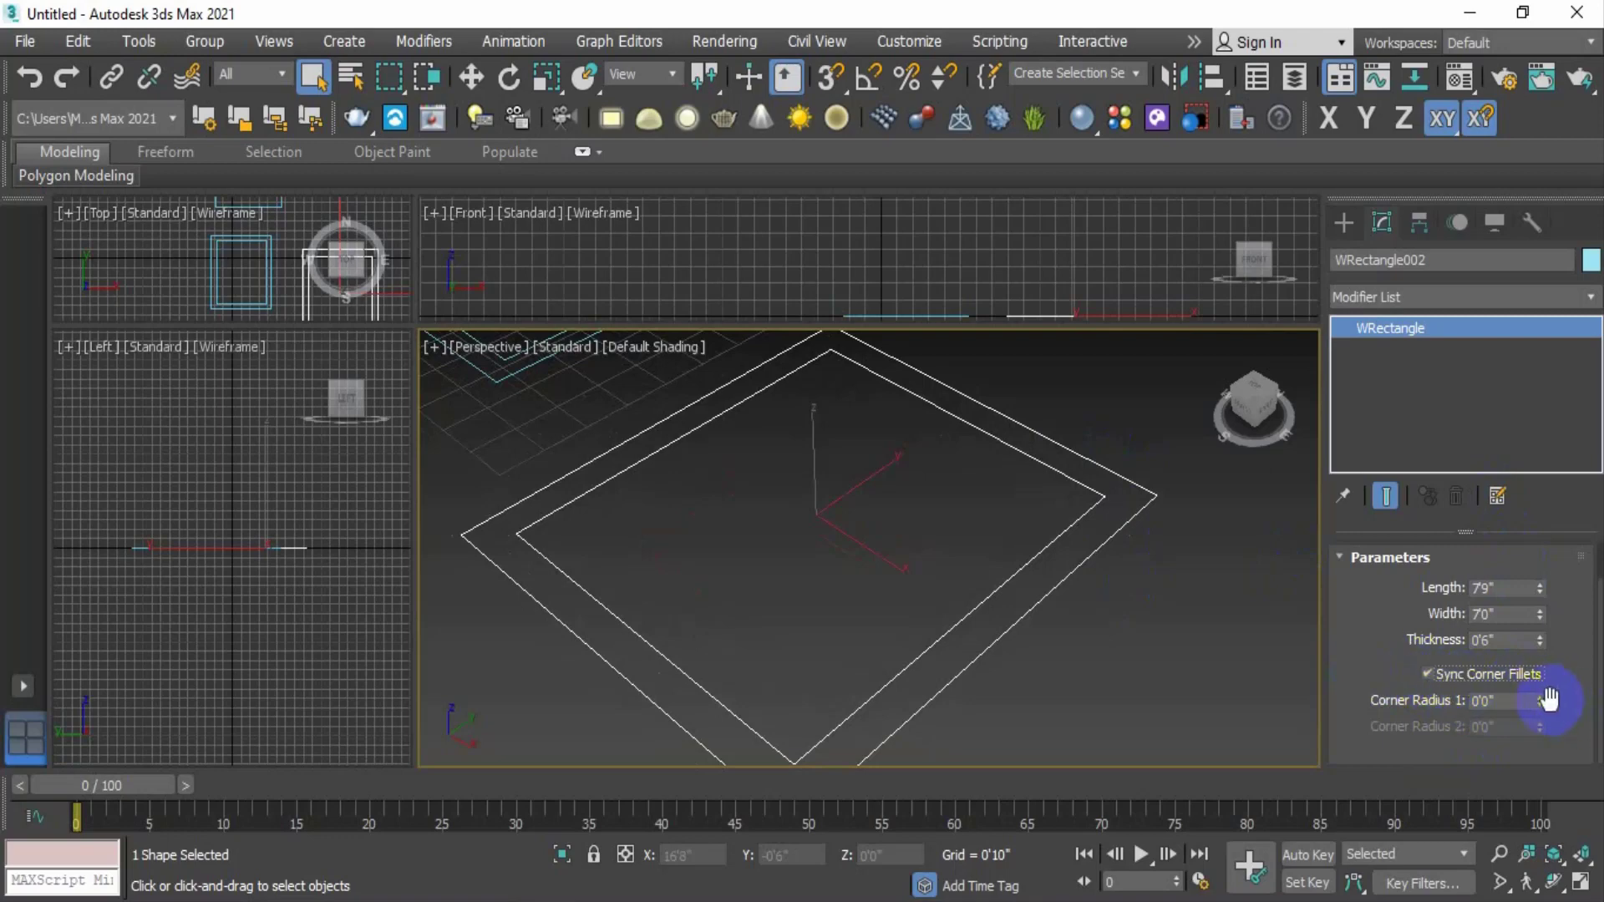
drag(1541, 702, 1558, 357)
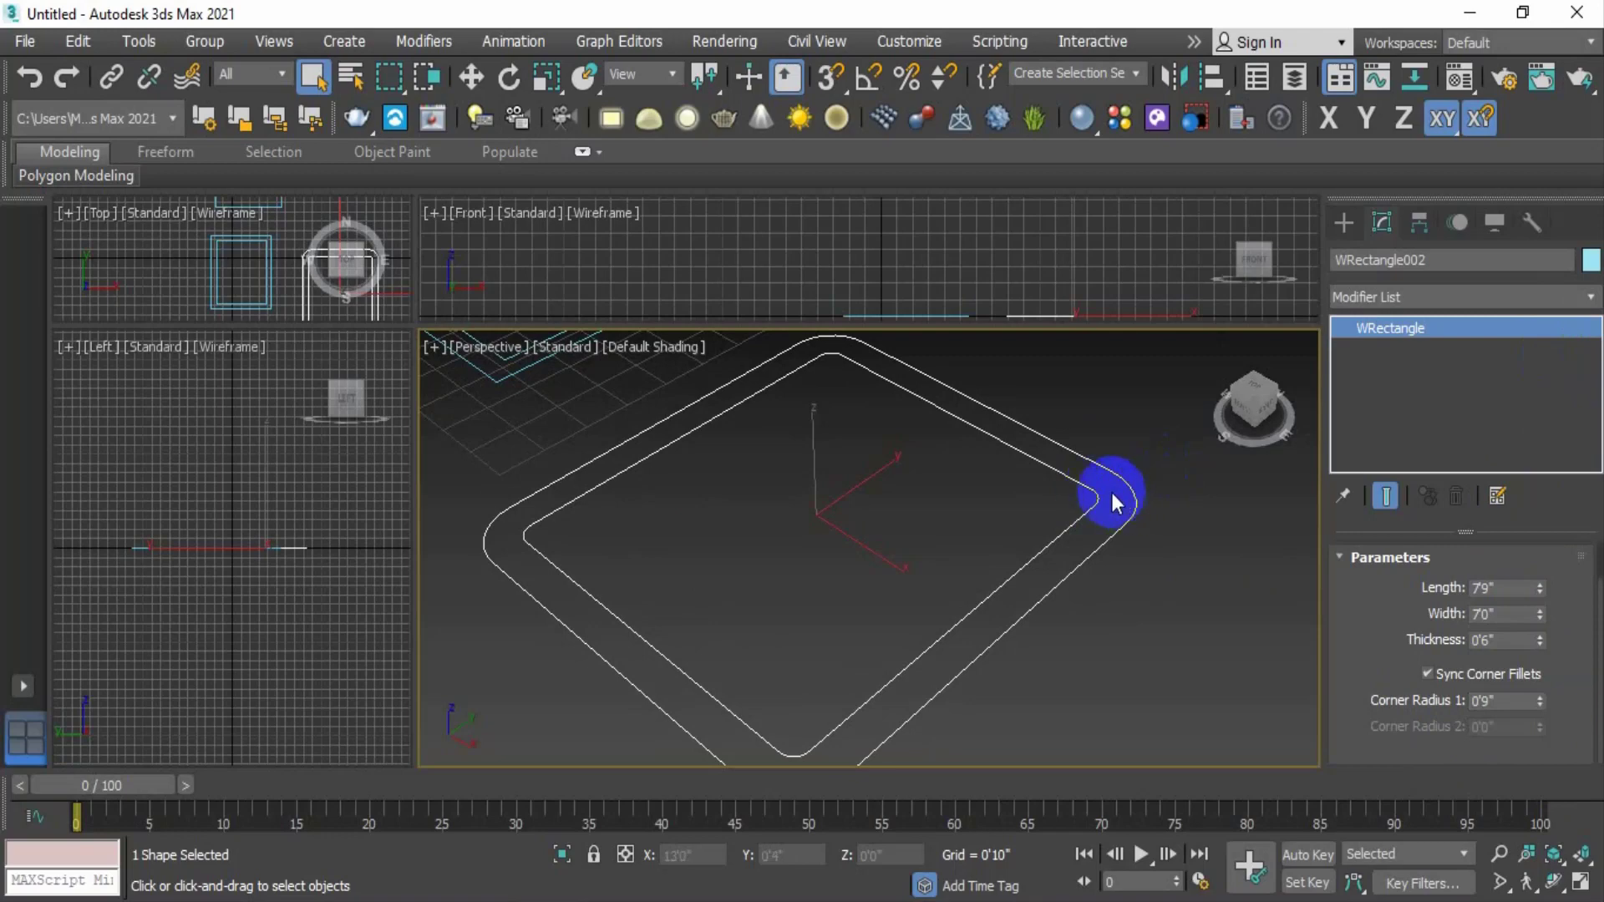
scroll(1112, 502, up, 4)
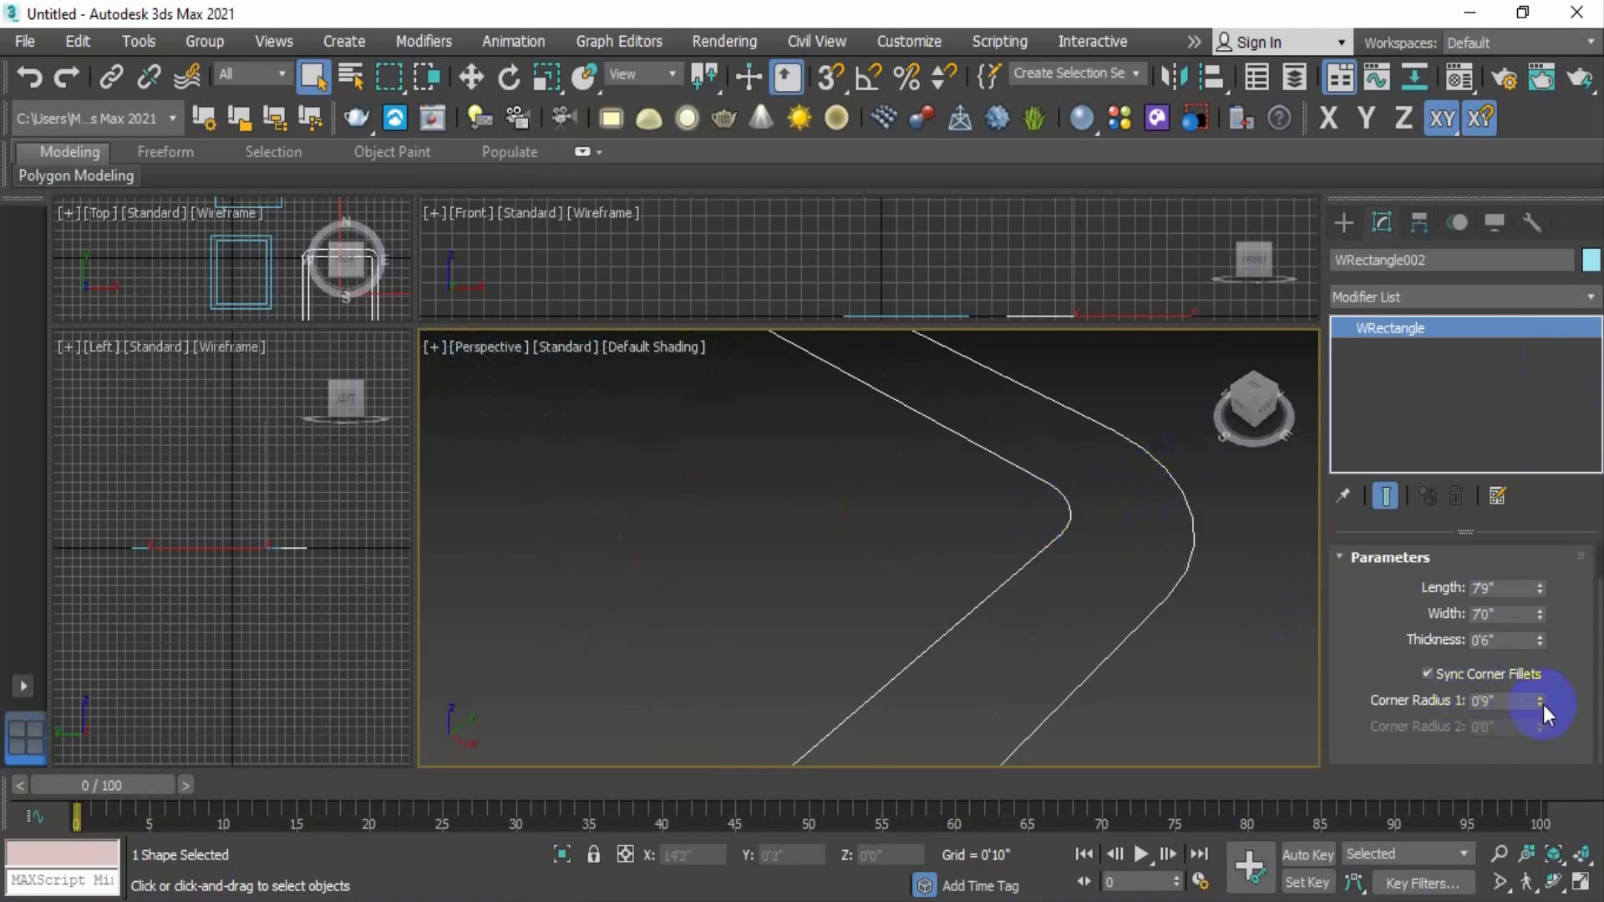
Step: Reset Corner Radius 1 of the second WRectangle to 0
click(1467, 702)
text(0)
key(Return)
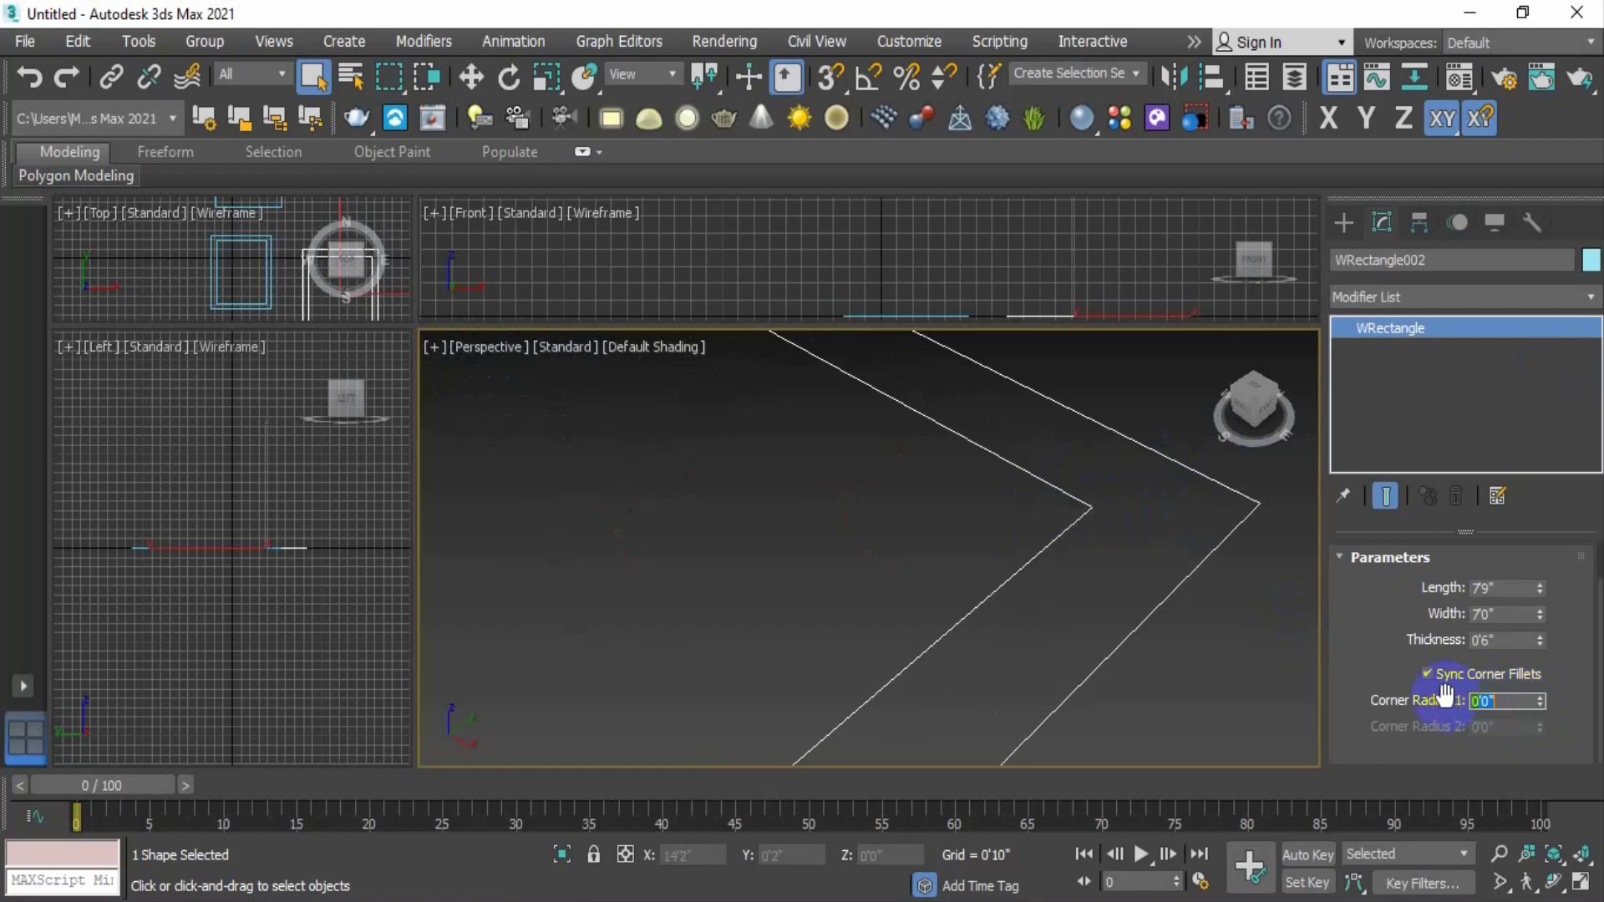
Step: Round the inner and outer corners together with a Corner Radius 1 of 0'10"
drag(1540, 706, 1330, 424)
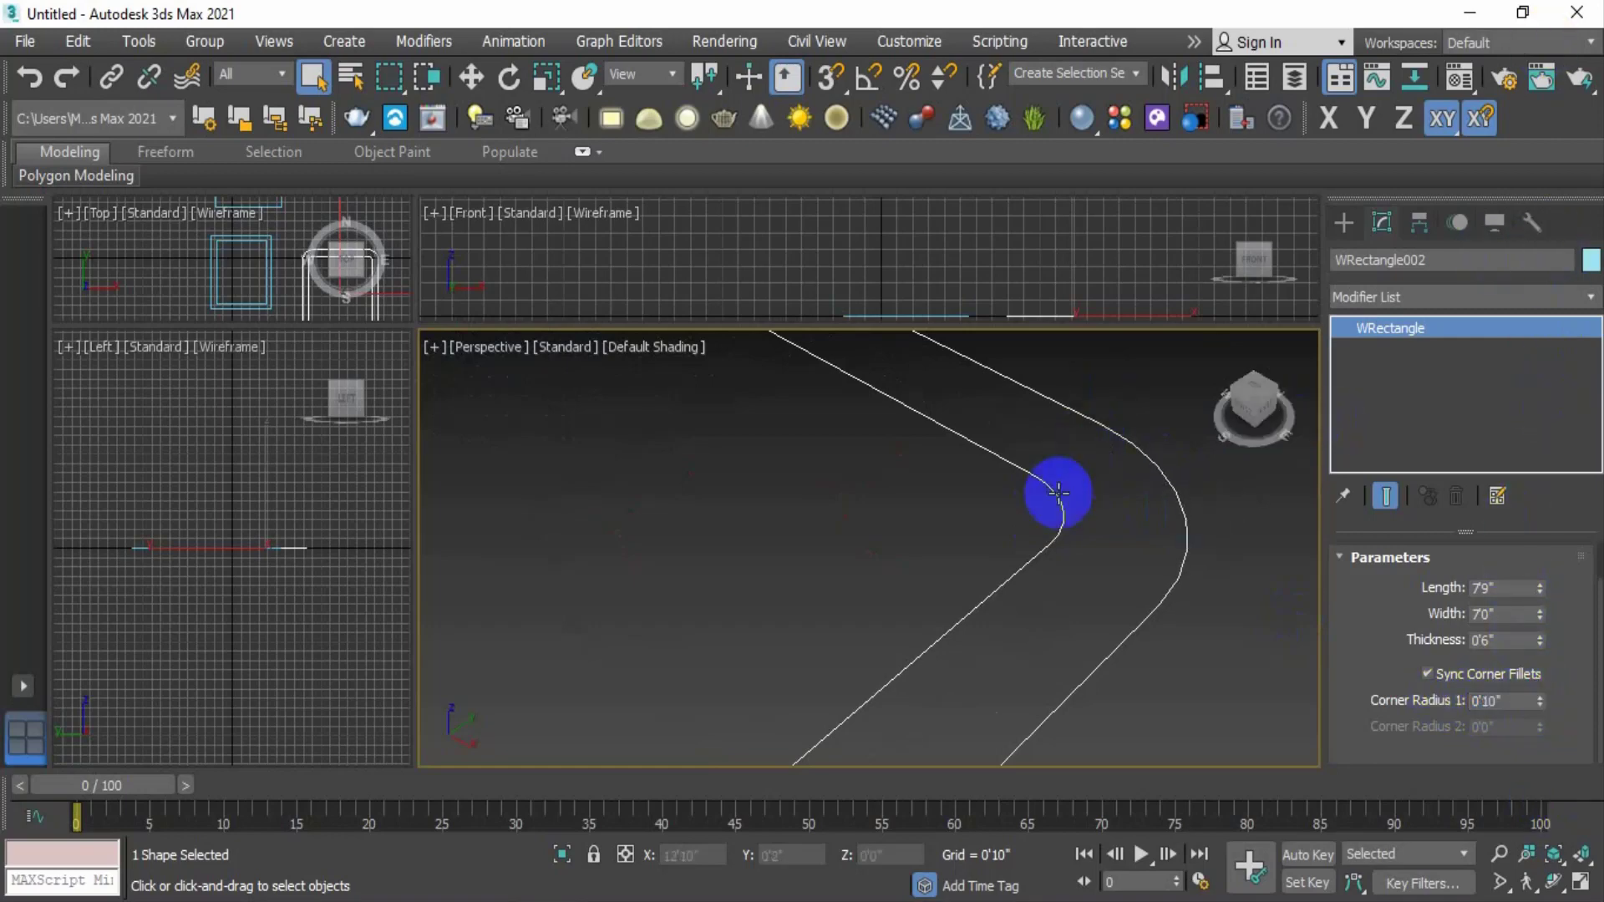
scroll(1135, 513, down, 4)
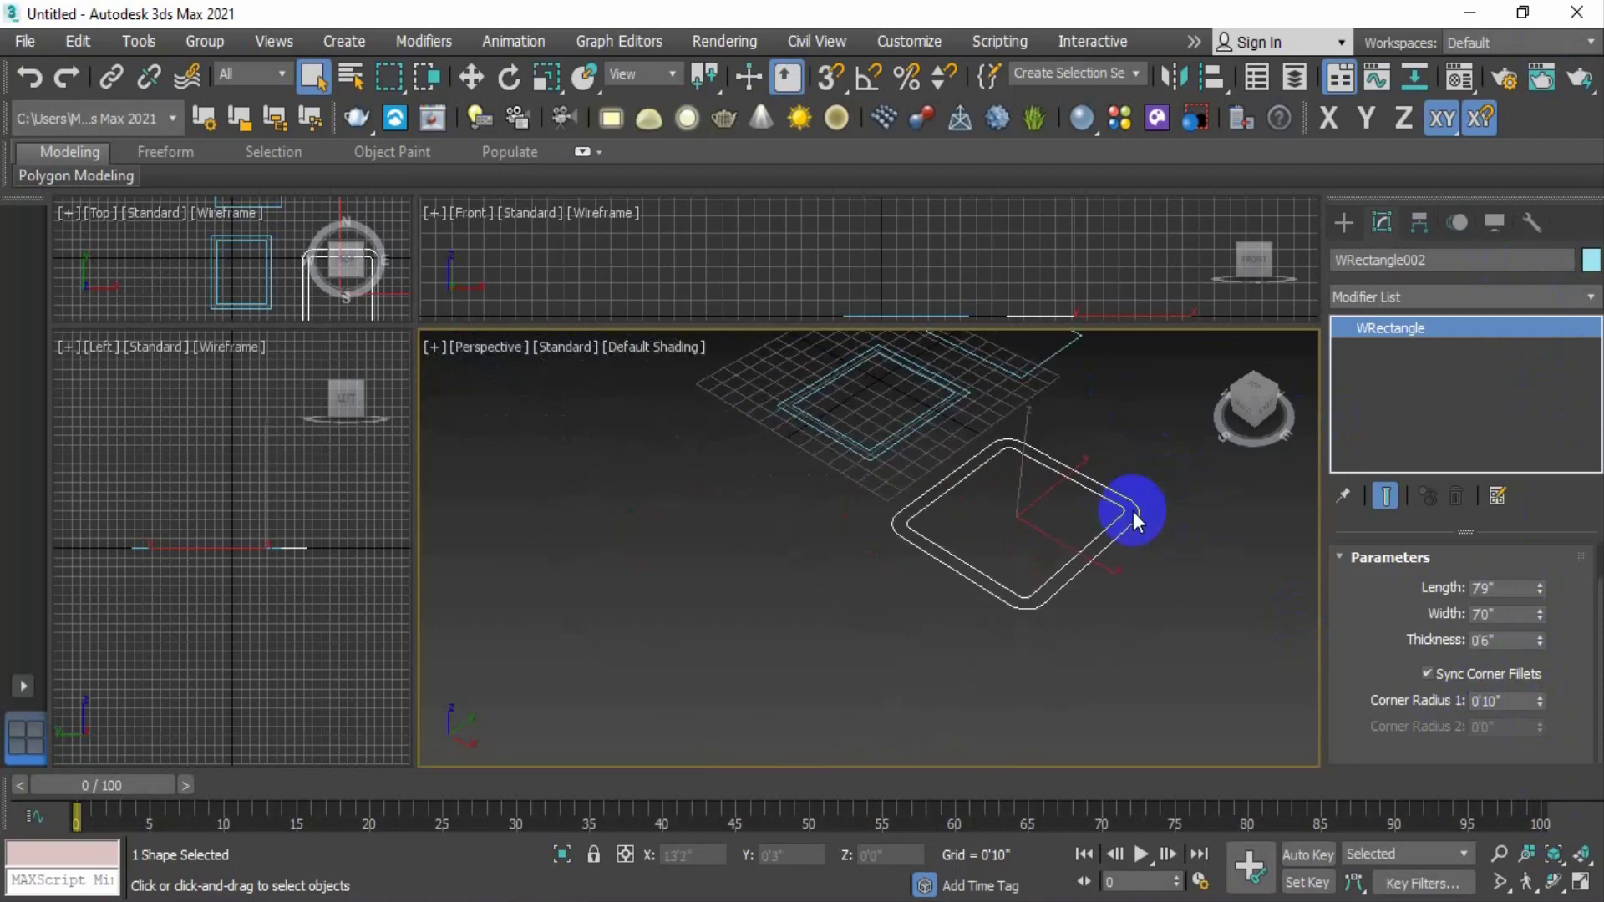
scroll(1038, 584, up, 5)
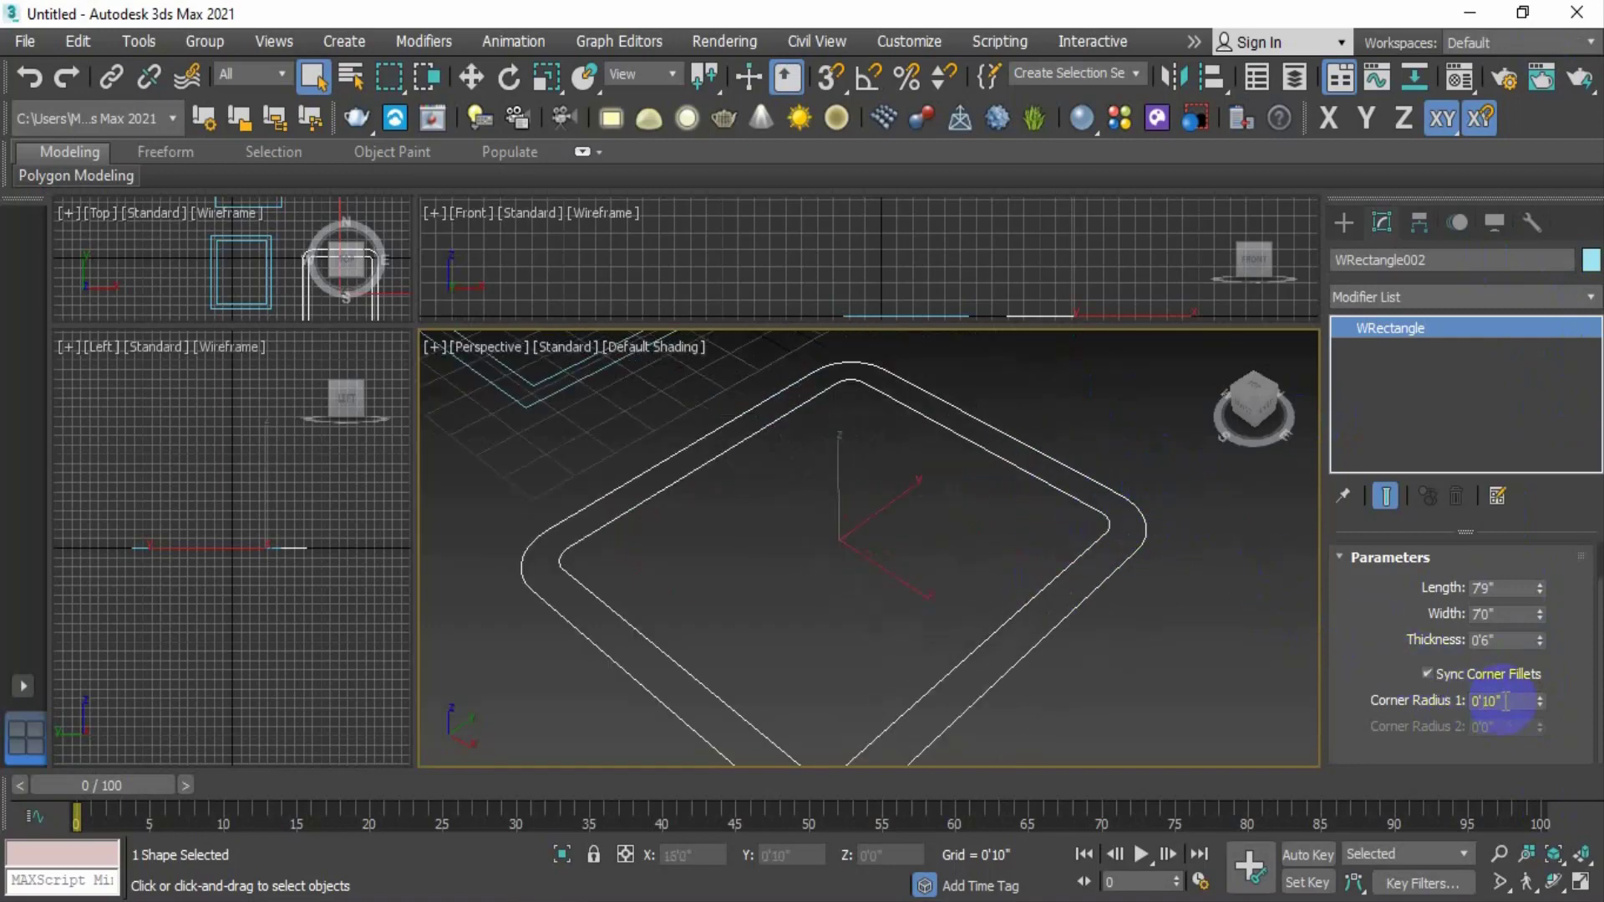
Step: Reset Corner Radius 1 to 0'0" and turn off Sync Corner Fillets for the second WRectangle
right_click(1538, 702)
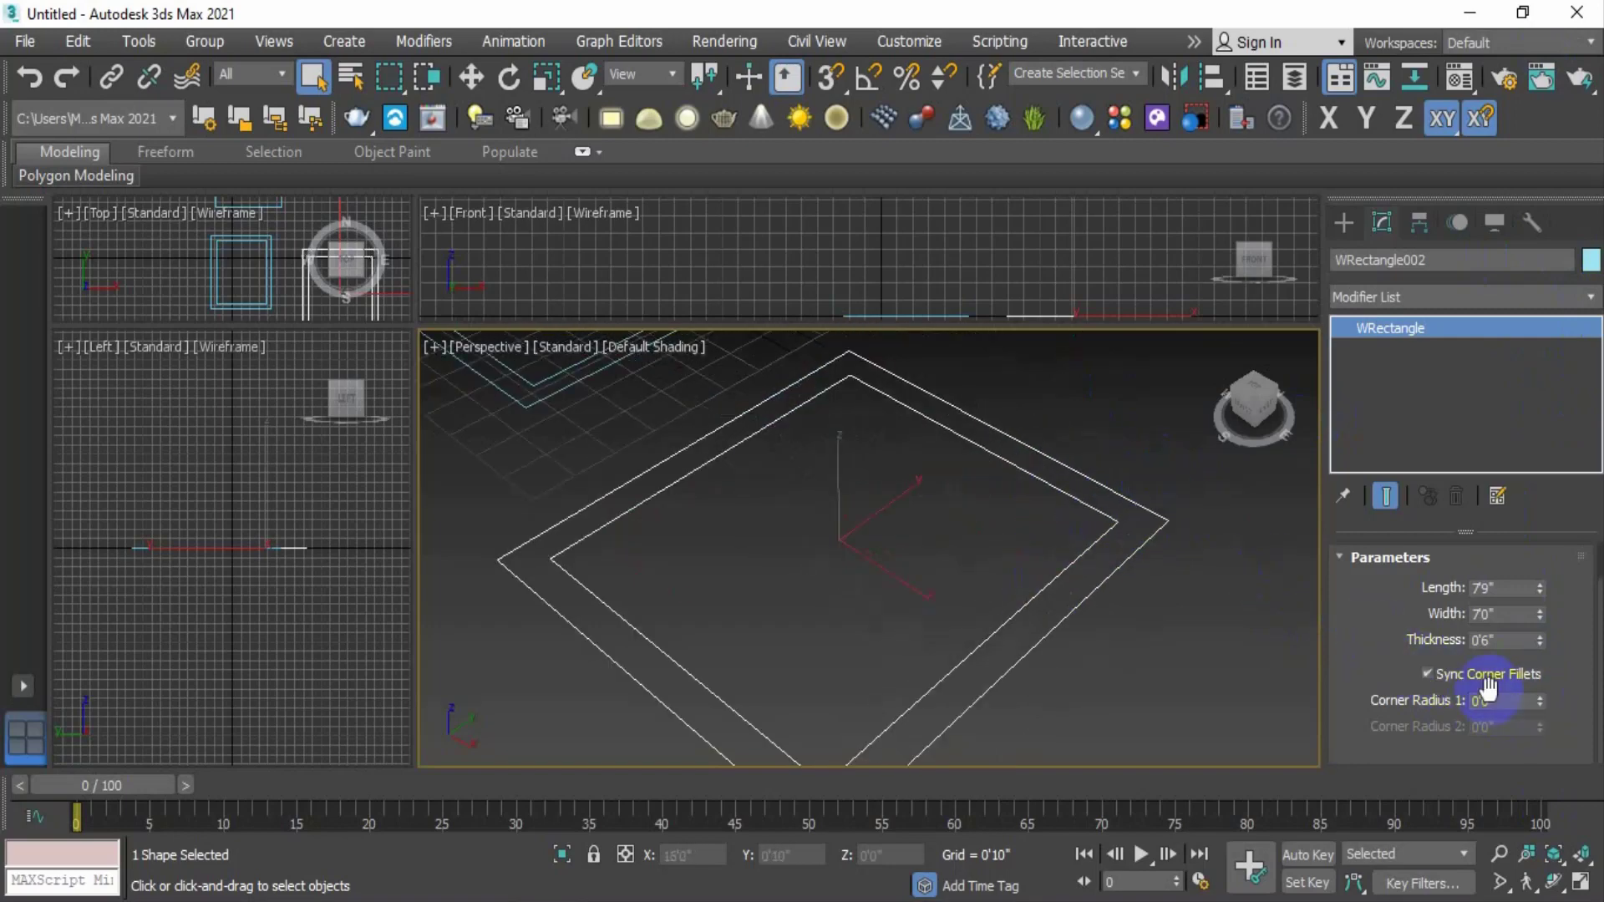
click(1427, 674)
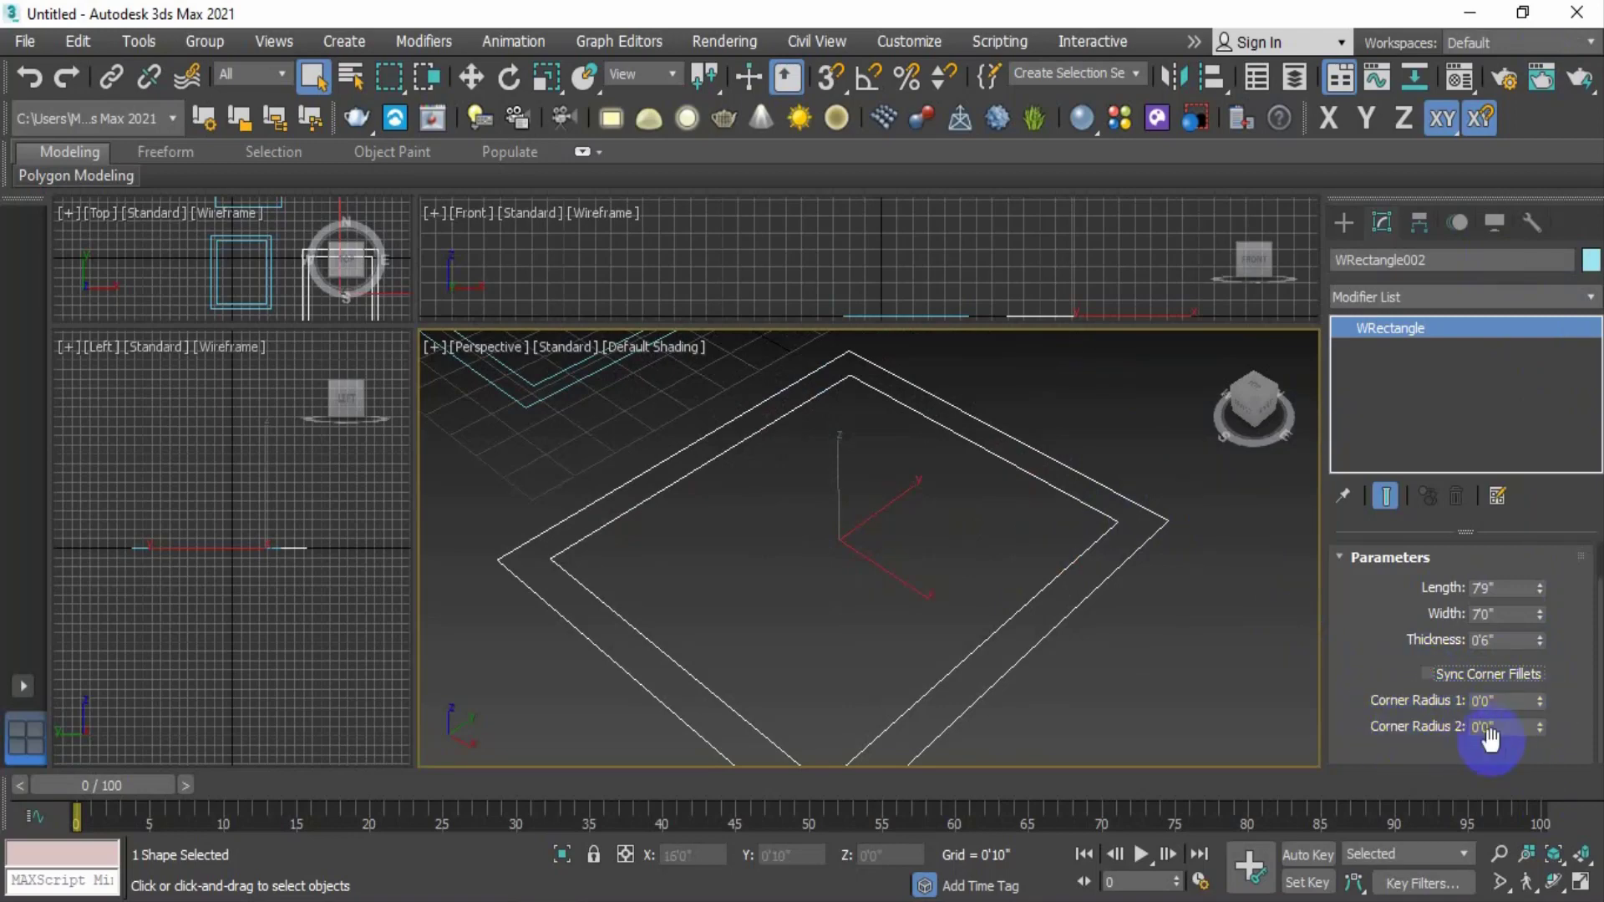
Step: Try Corner Radius 1 of 0'10" and Corner Radius 2 of 0'6" on the second WRectangle, and reset both to 0'0"
drag(1539, 701, 1546, 376)
scroll(1151, 522, up, 5)
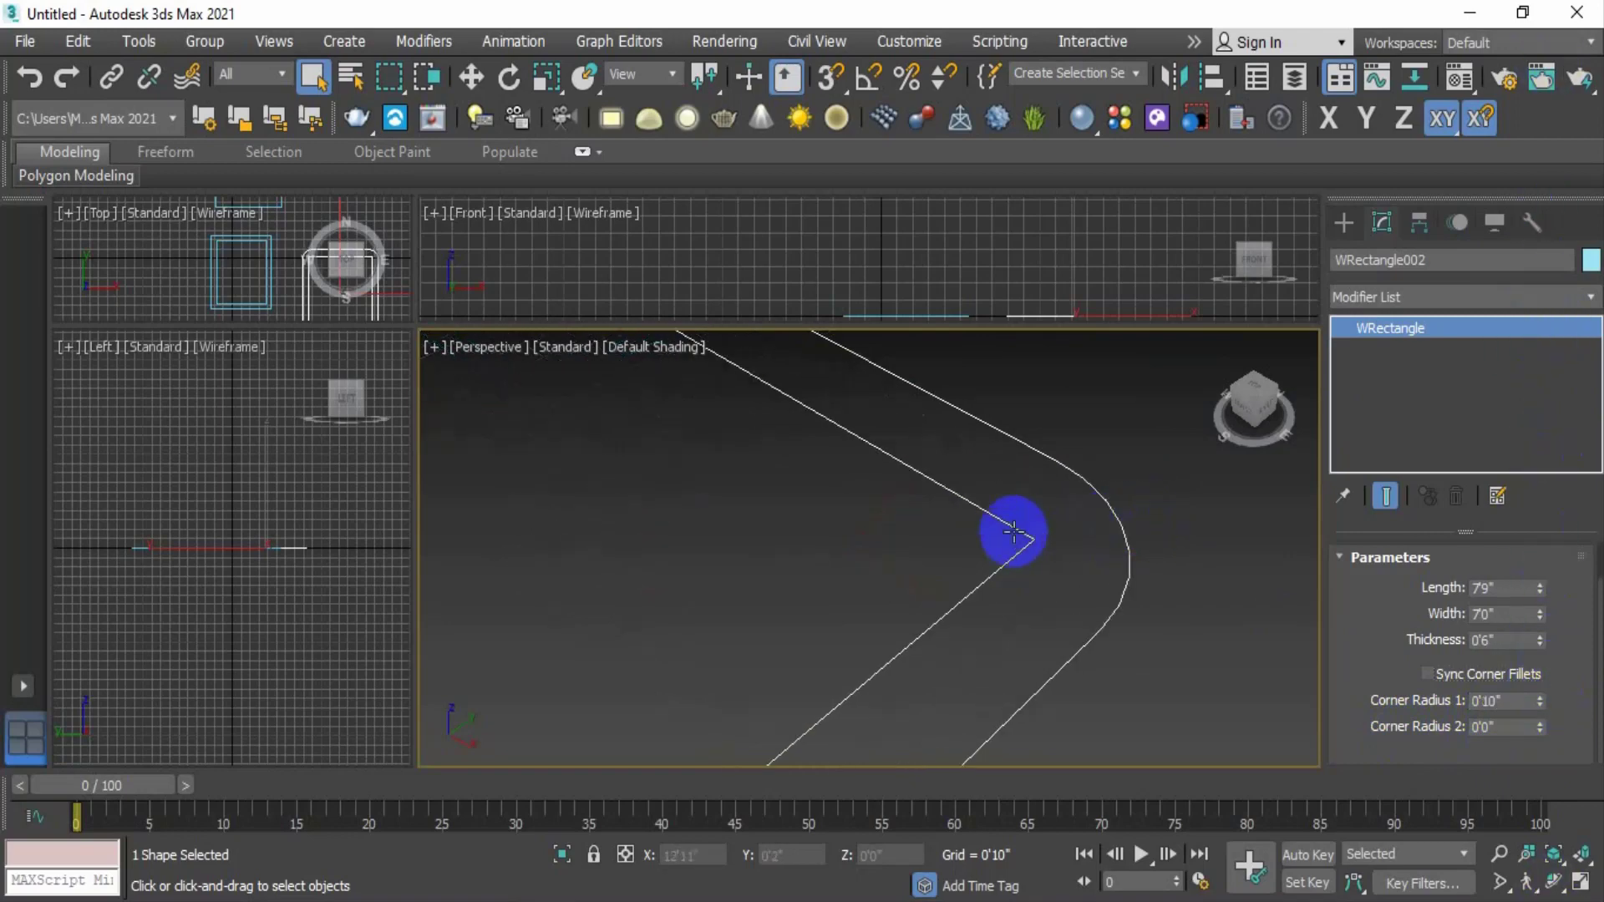
drag(1540, 727, 1533, 816)
scroll(1081, 505, down, 5)
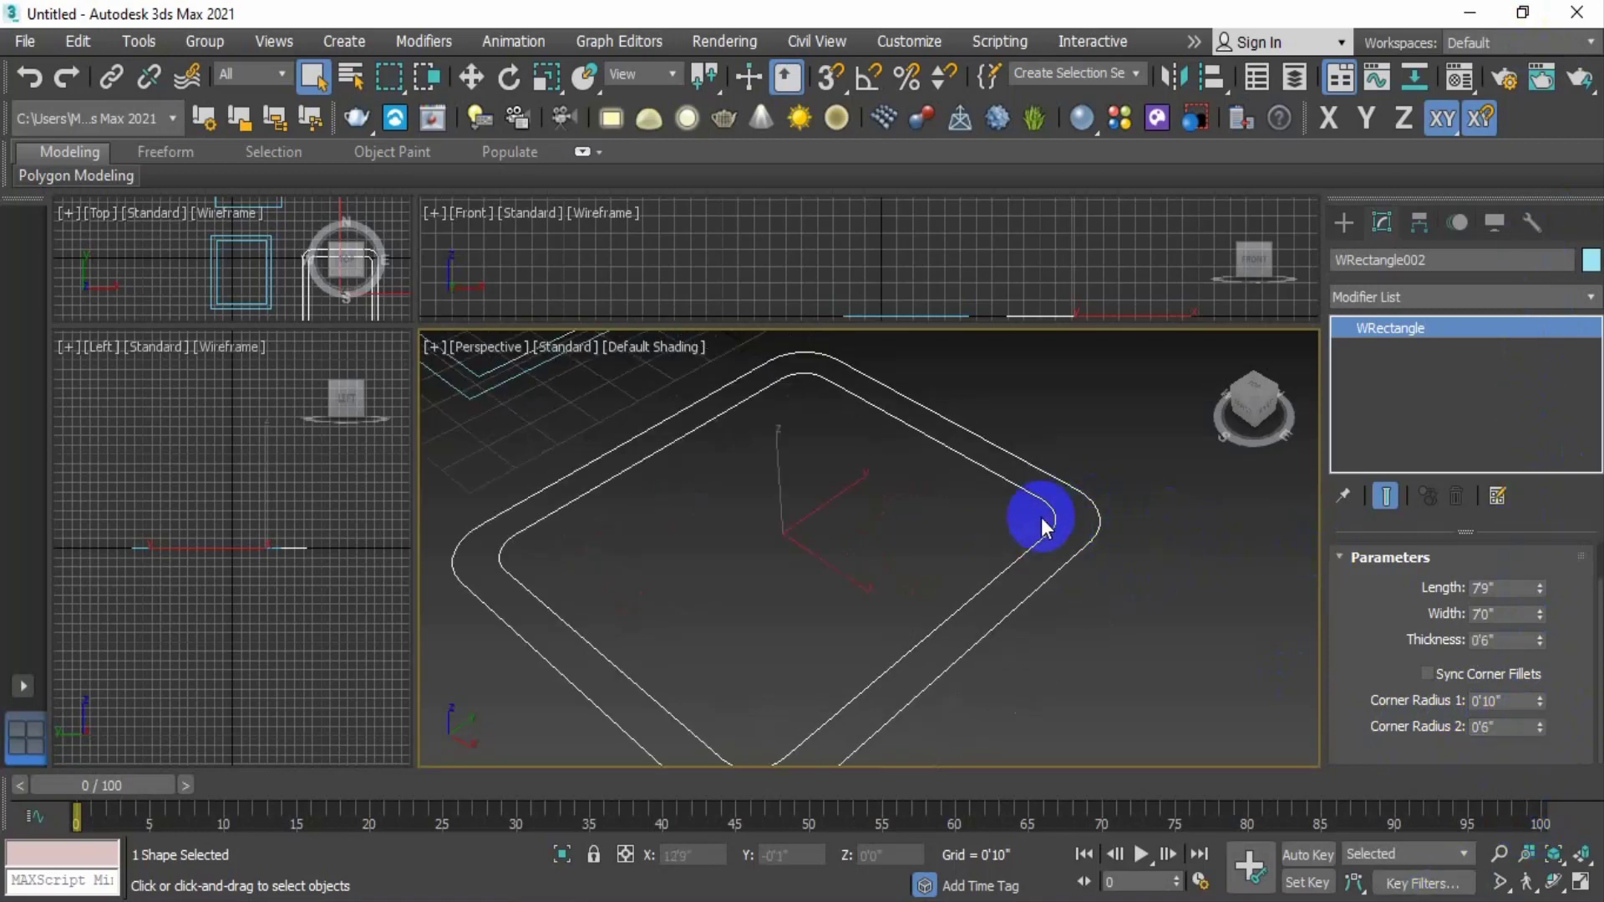
right_click(1540, 727)
right_click(1541, 705)
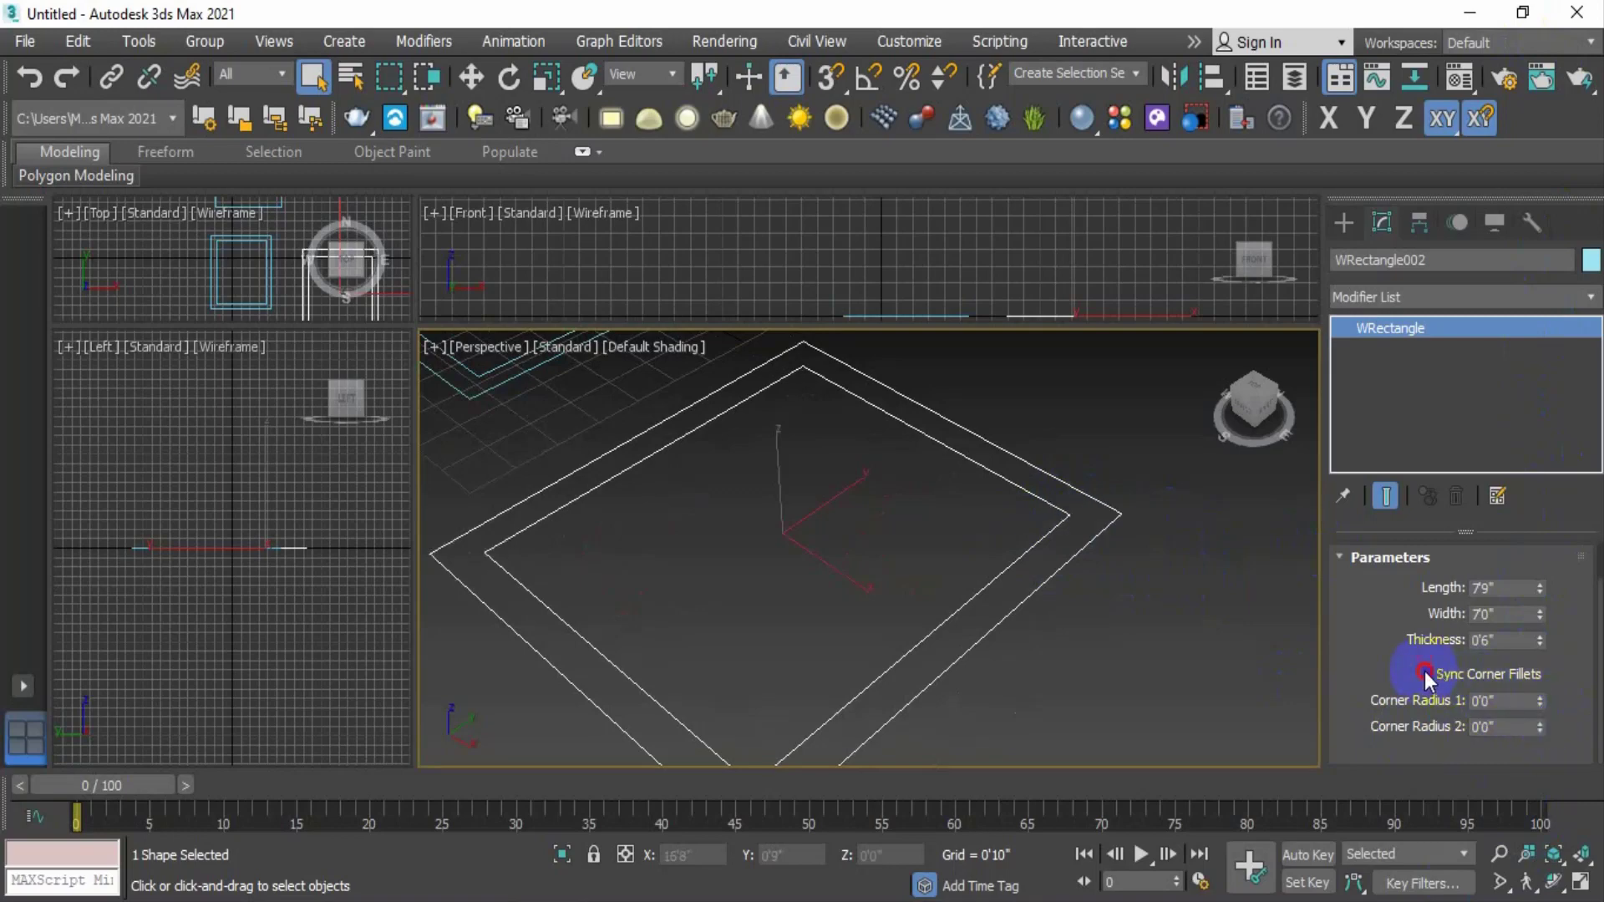
Step: Turn on Sync Corner Fillets for the second WRectangle, try a Corner Radius 1 of 1'2" and reset it to 0'0"
click(1424, 674)
drag(1537, 662, 1426, 692)
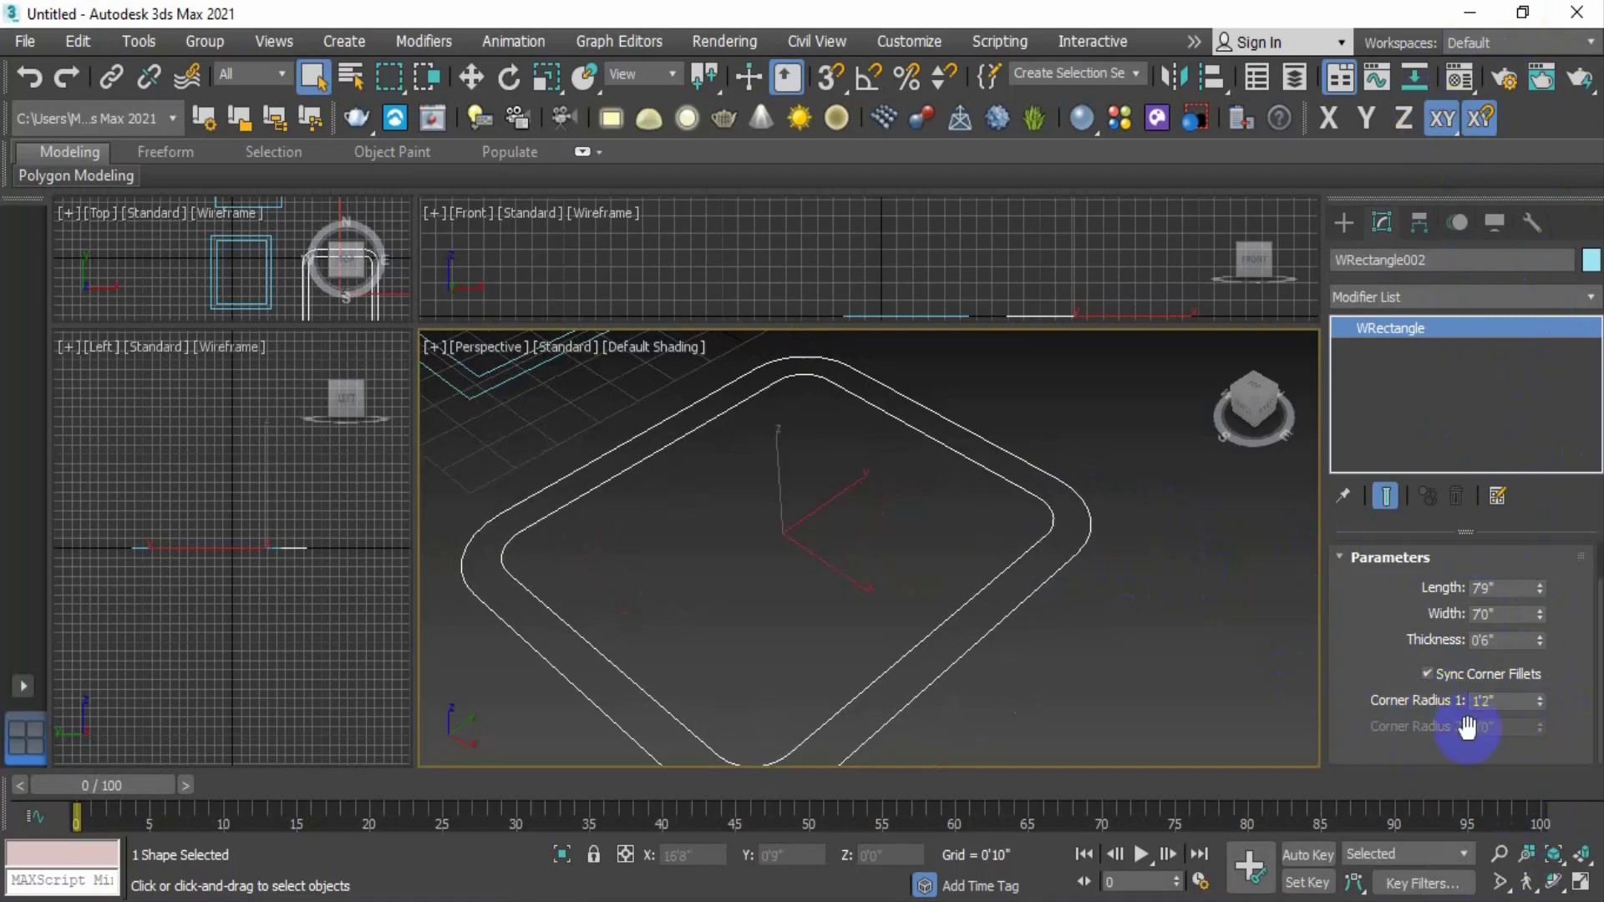
right_click(1543, 705)
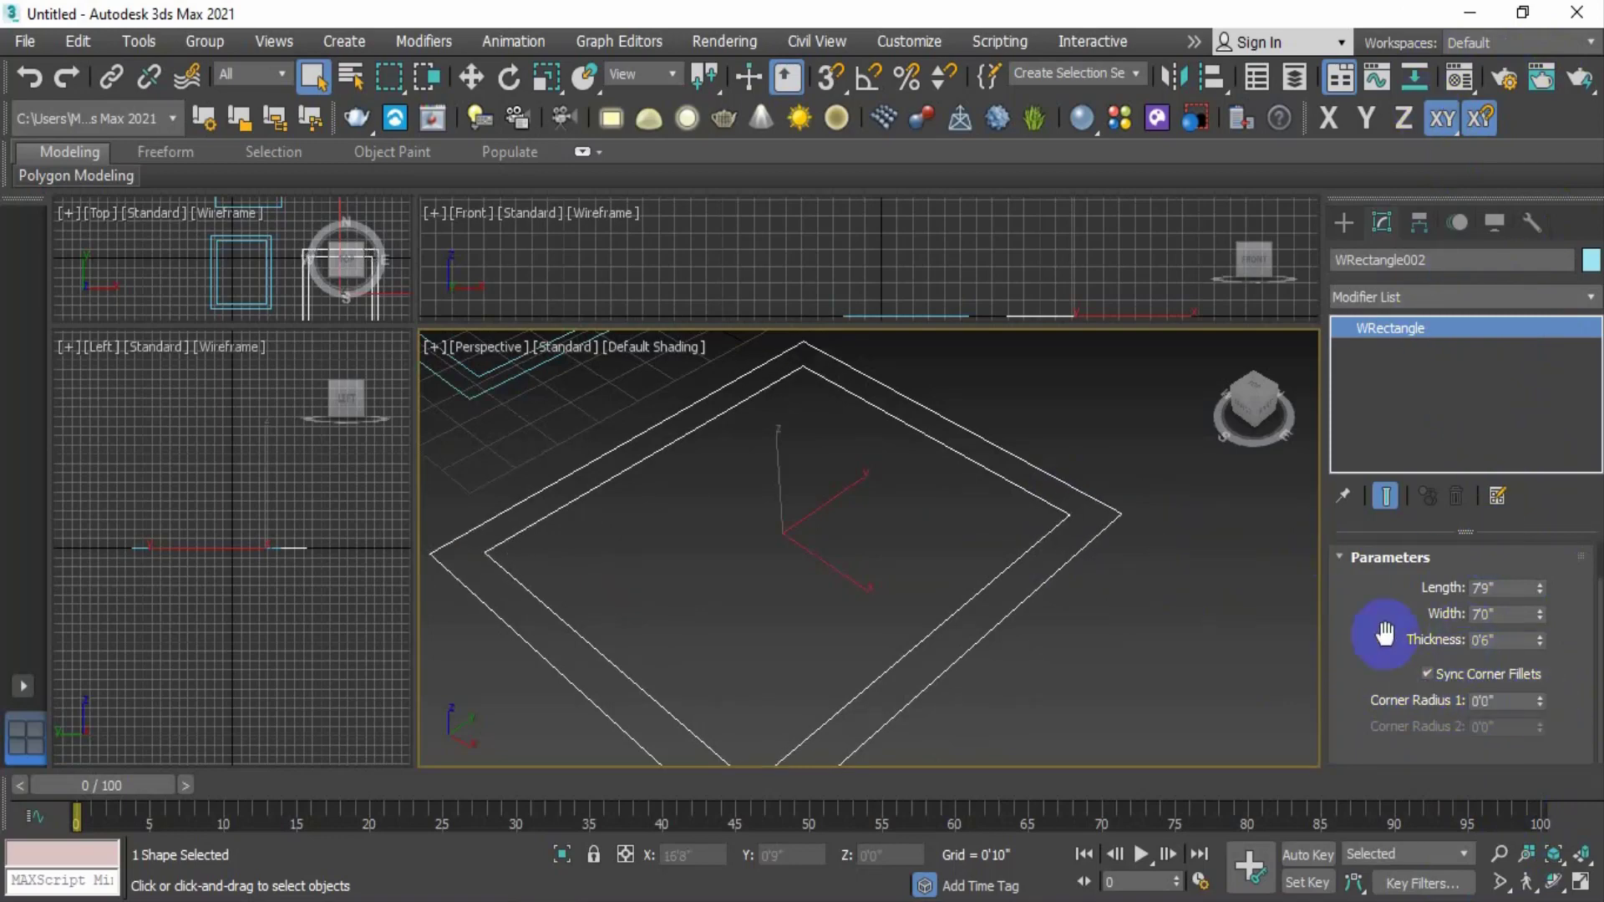
scroll(1385, 632, up, 2)
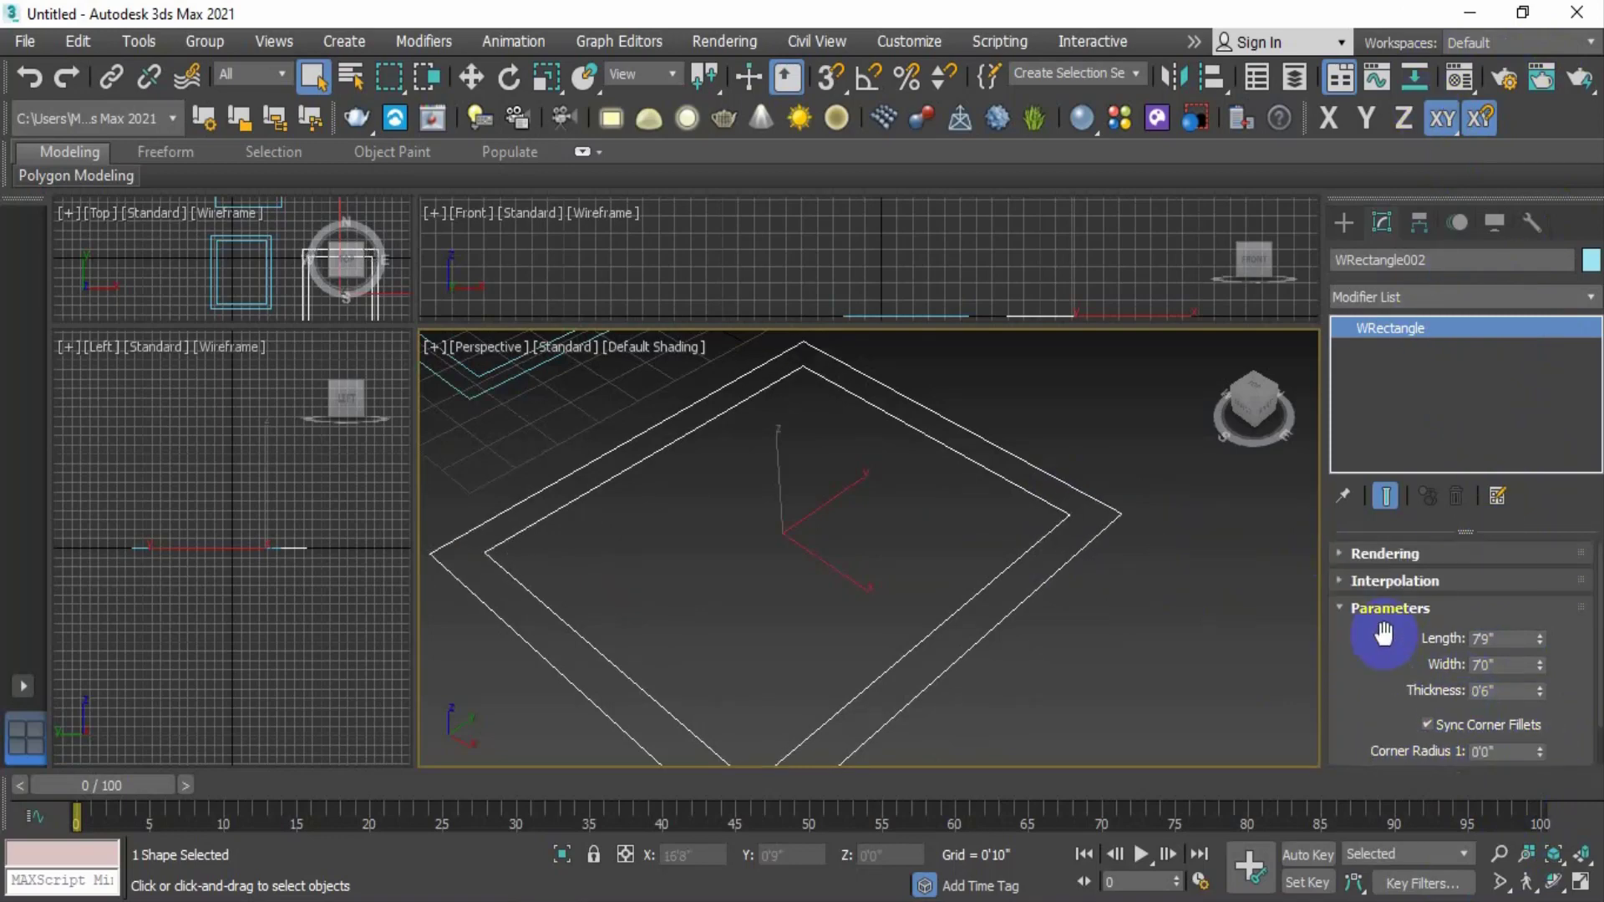
Step: Delete all the WRectangle shapes from the scene
click(1051, 595)
scroll(1028, 585, down, 6)
drag(795, 606, 796, 606)
key(Delete)
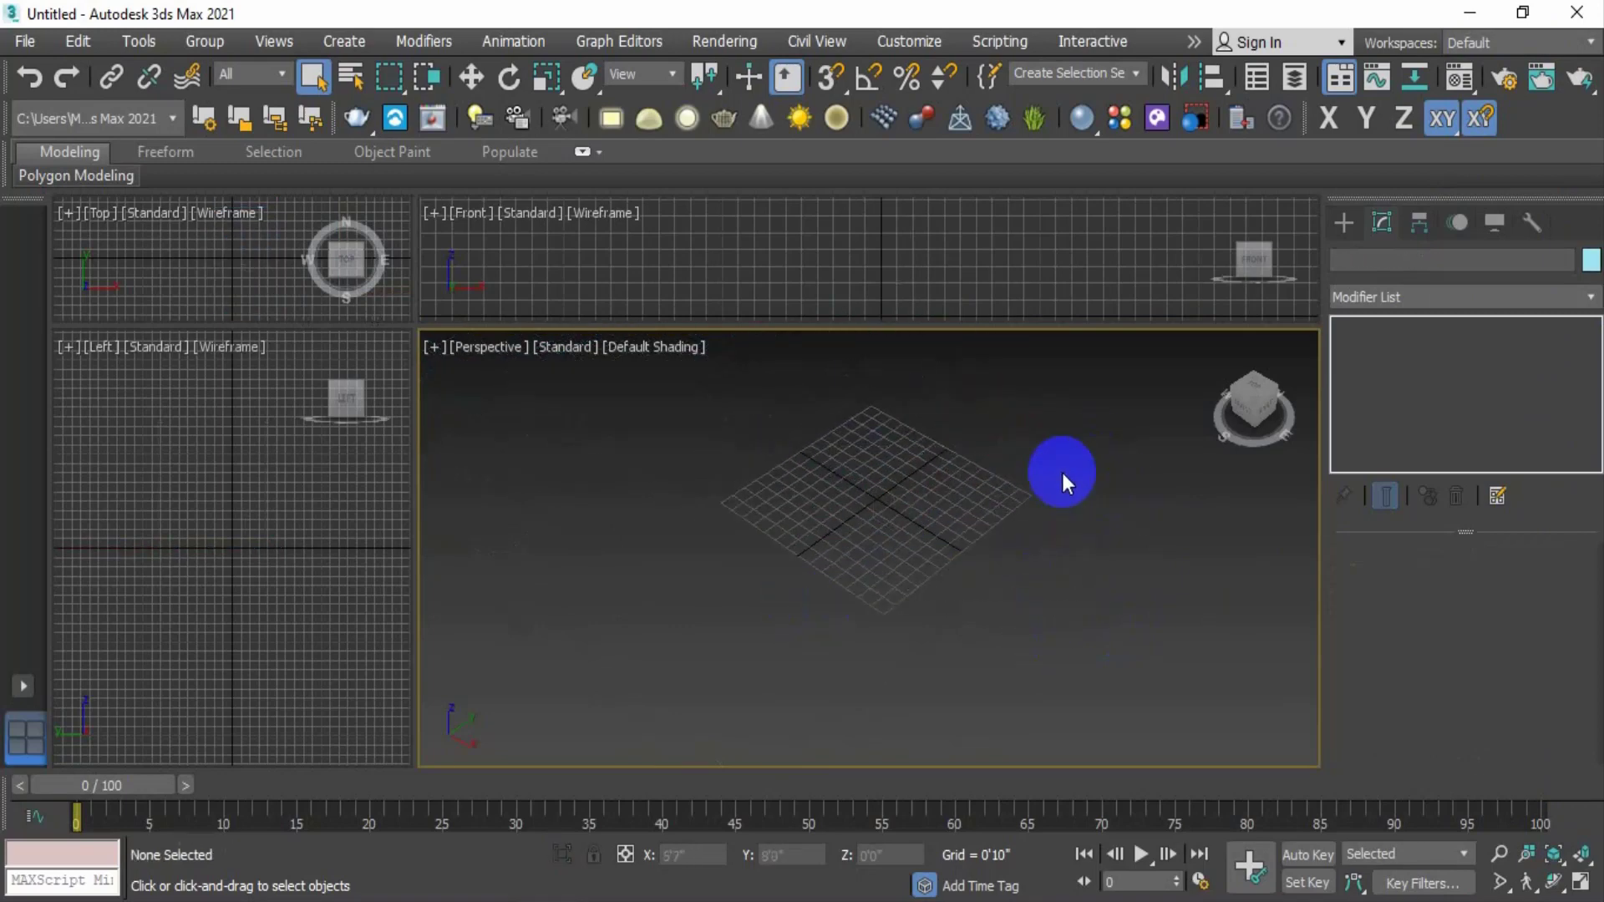
scroll(924, 509, up, 5)
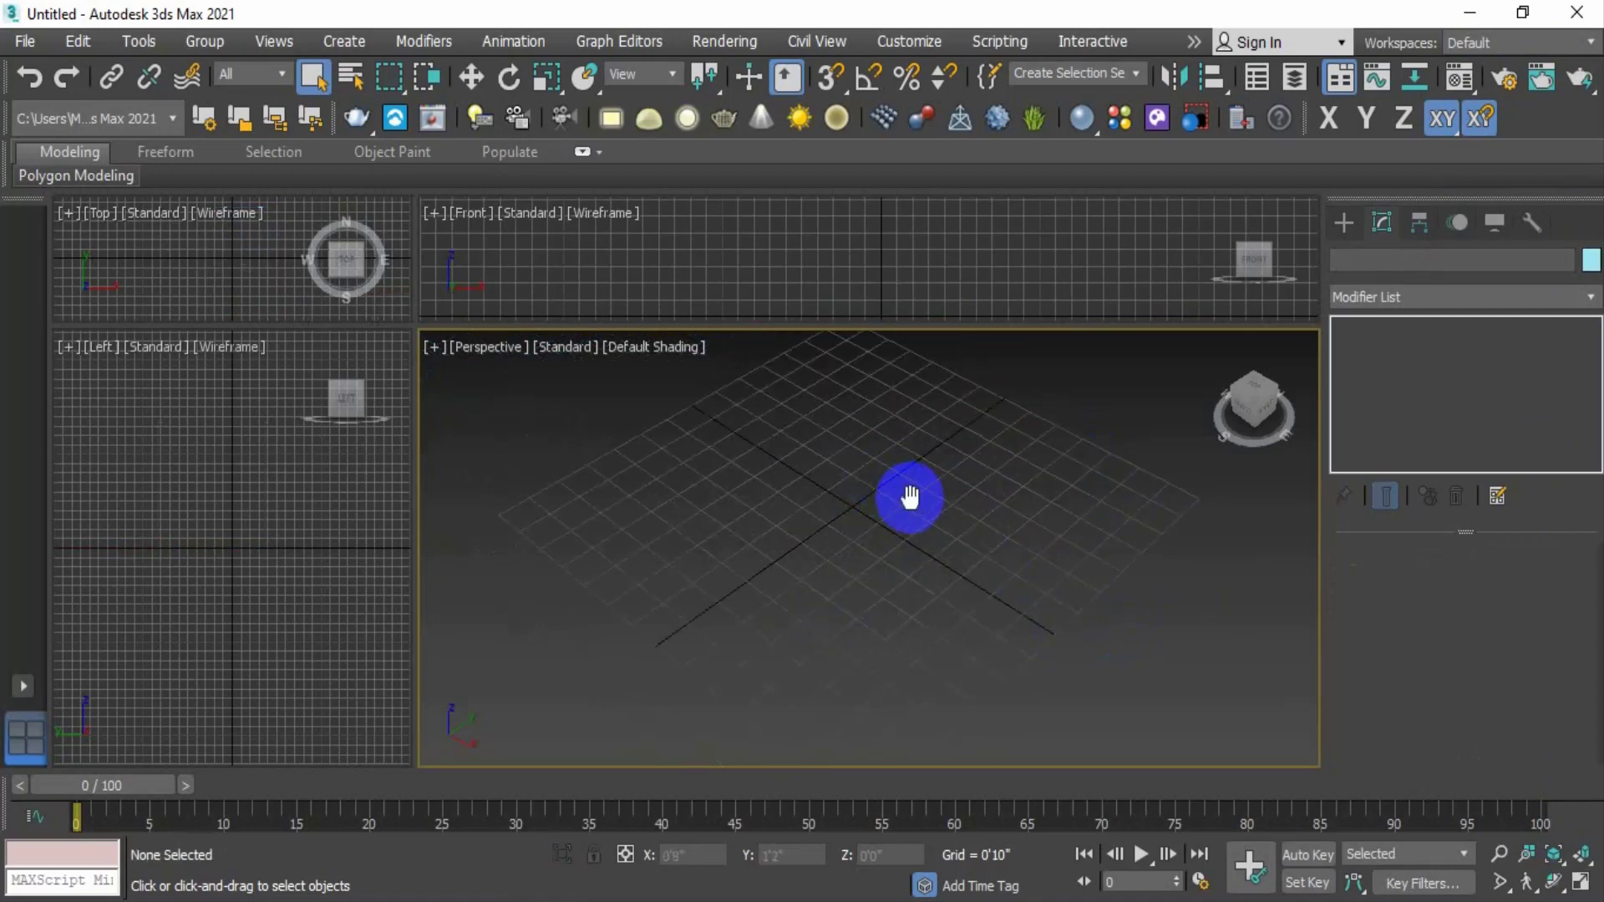
middle_drag(911, 495, 929, 502)
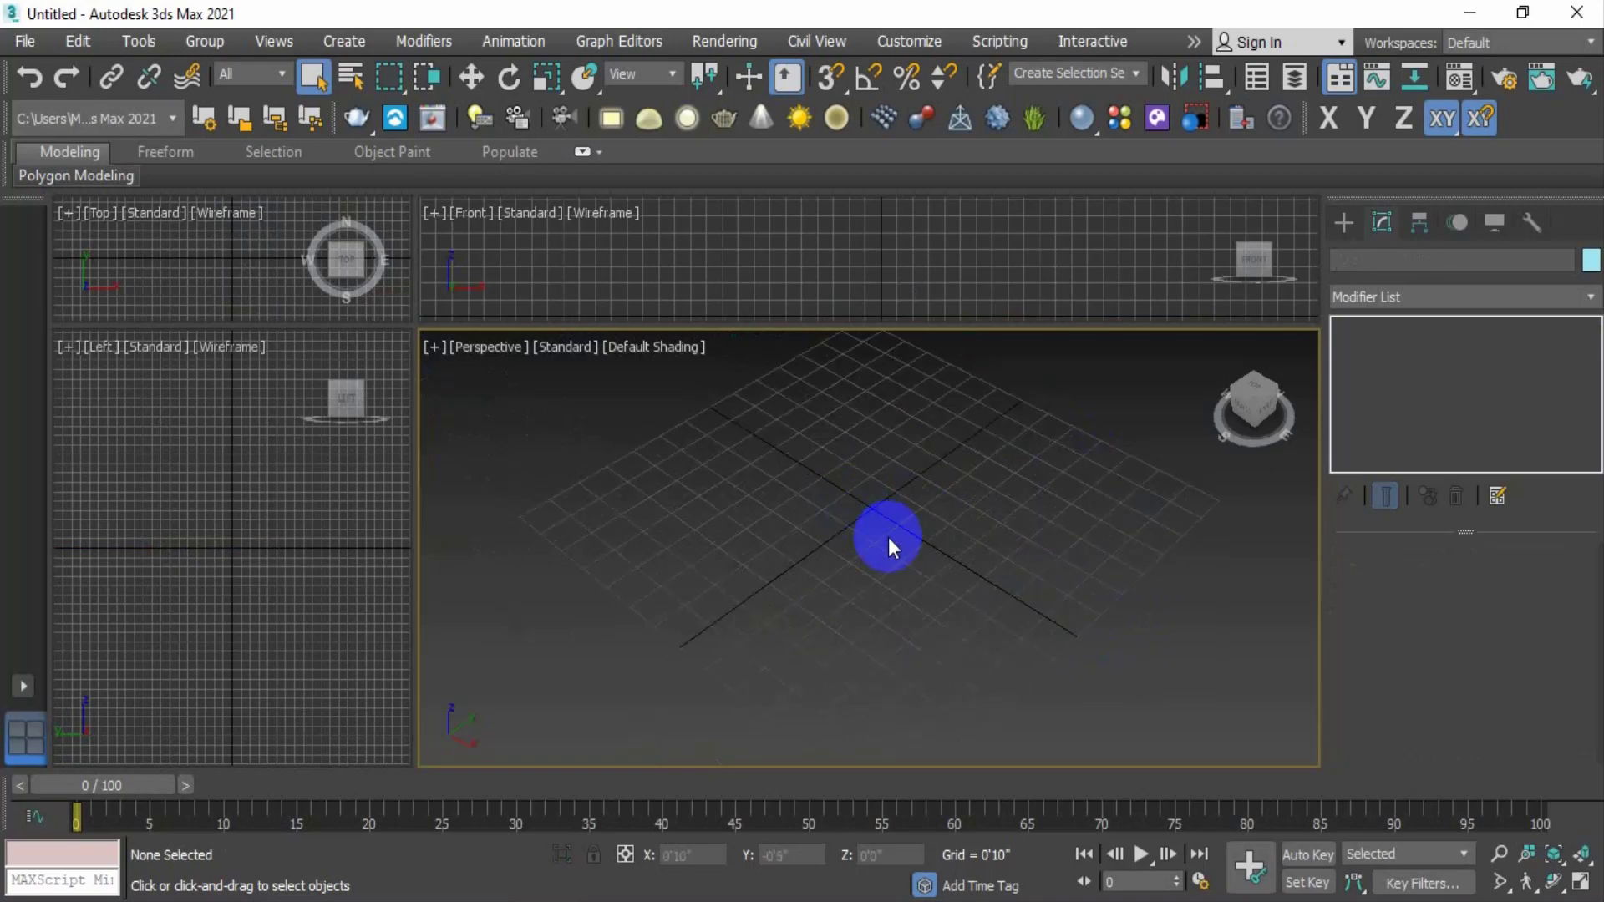
scroll(889, 538, up, 3)
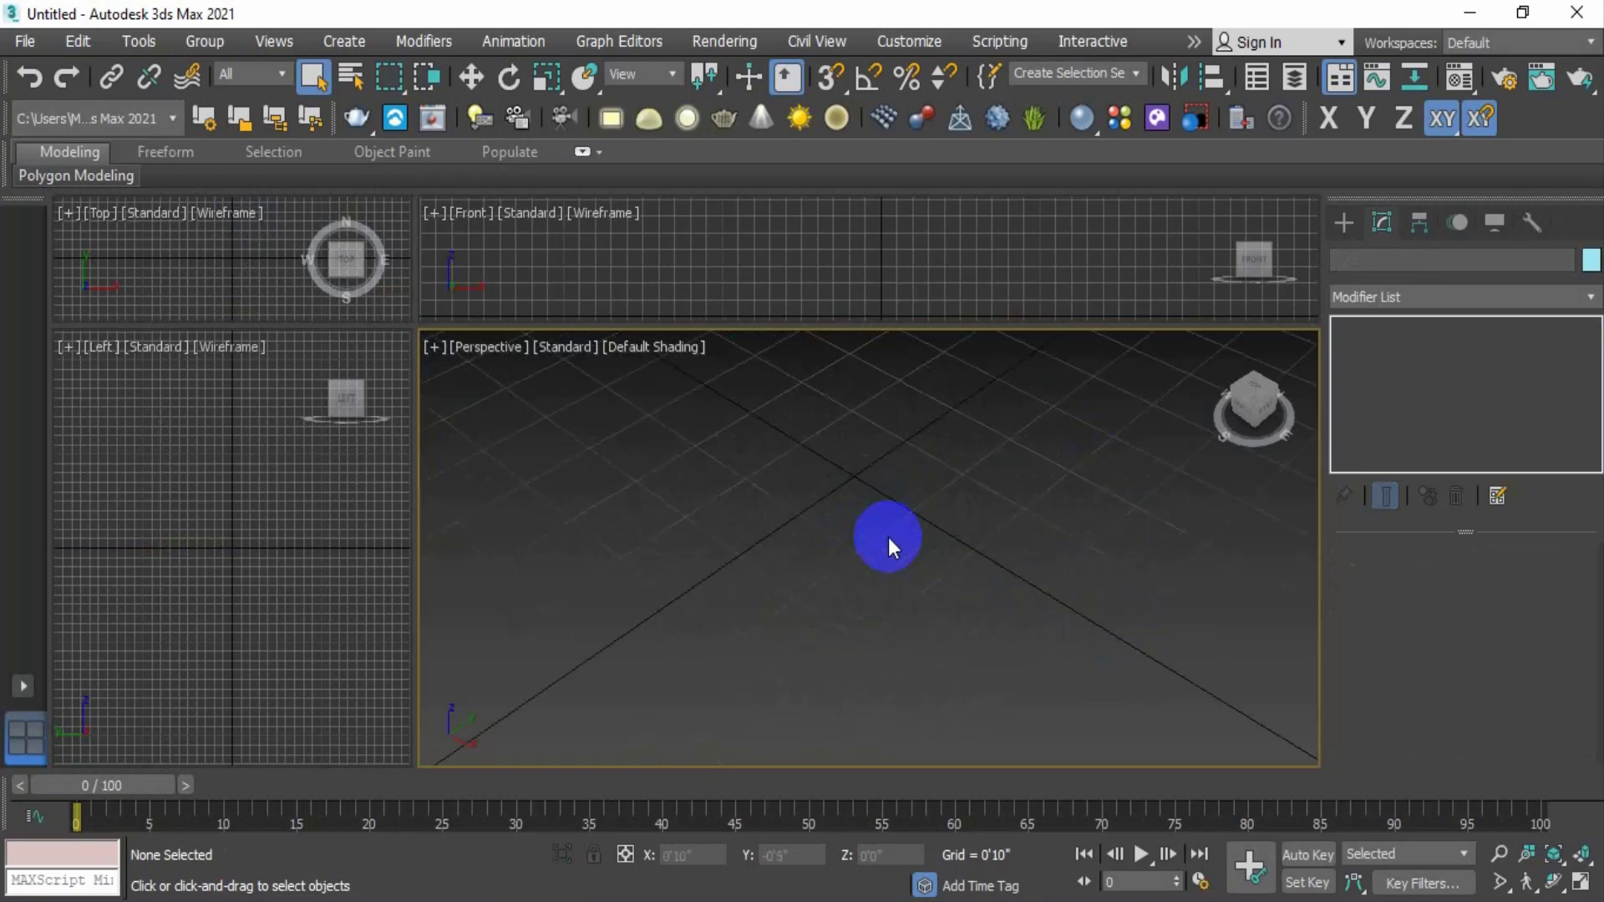
scroll(889, 538, down, 4)
mouse_move(894, 548)
middle_down()
mouse_move(848, 550)
mouse_move(902, 563)
middle_up()
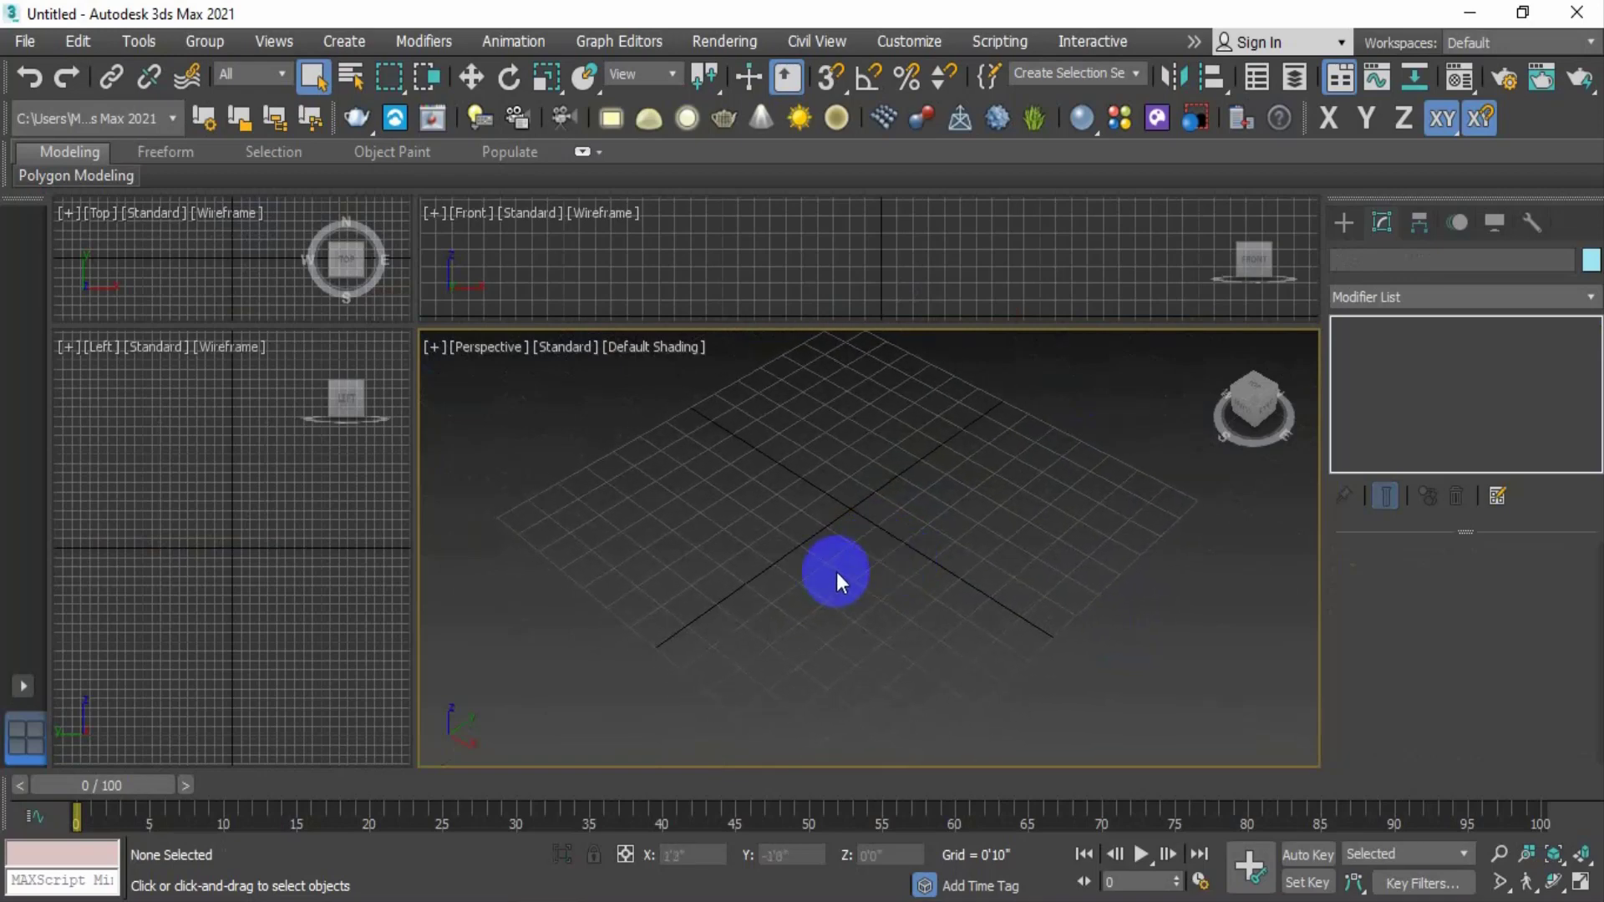
middle_drag(840, 560, 847, 559)
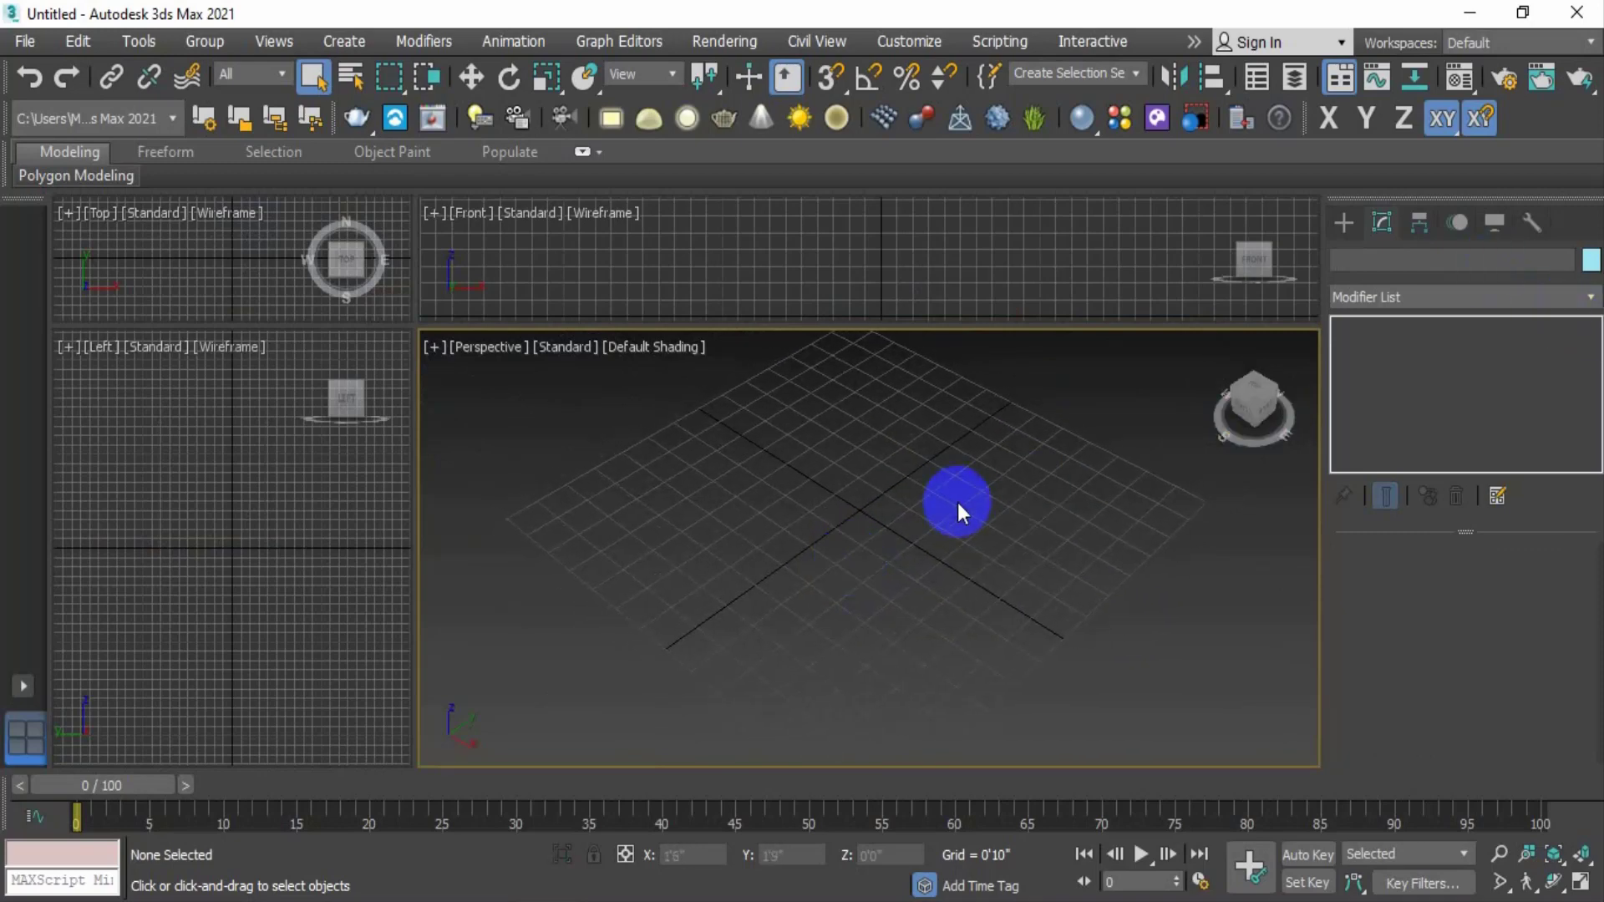
scroll(940, 514, down, 3)
mouse_move(935, 519)
middle_down()
mouse_move(893, 528)
mouse_move(924, 537)
middle_up()
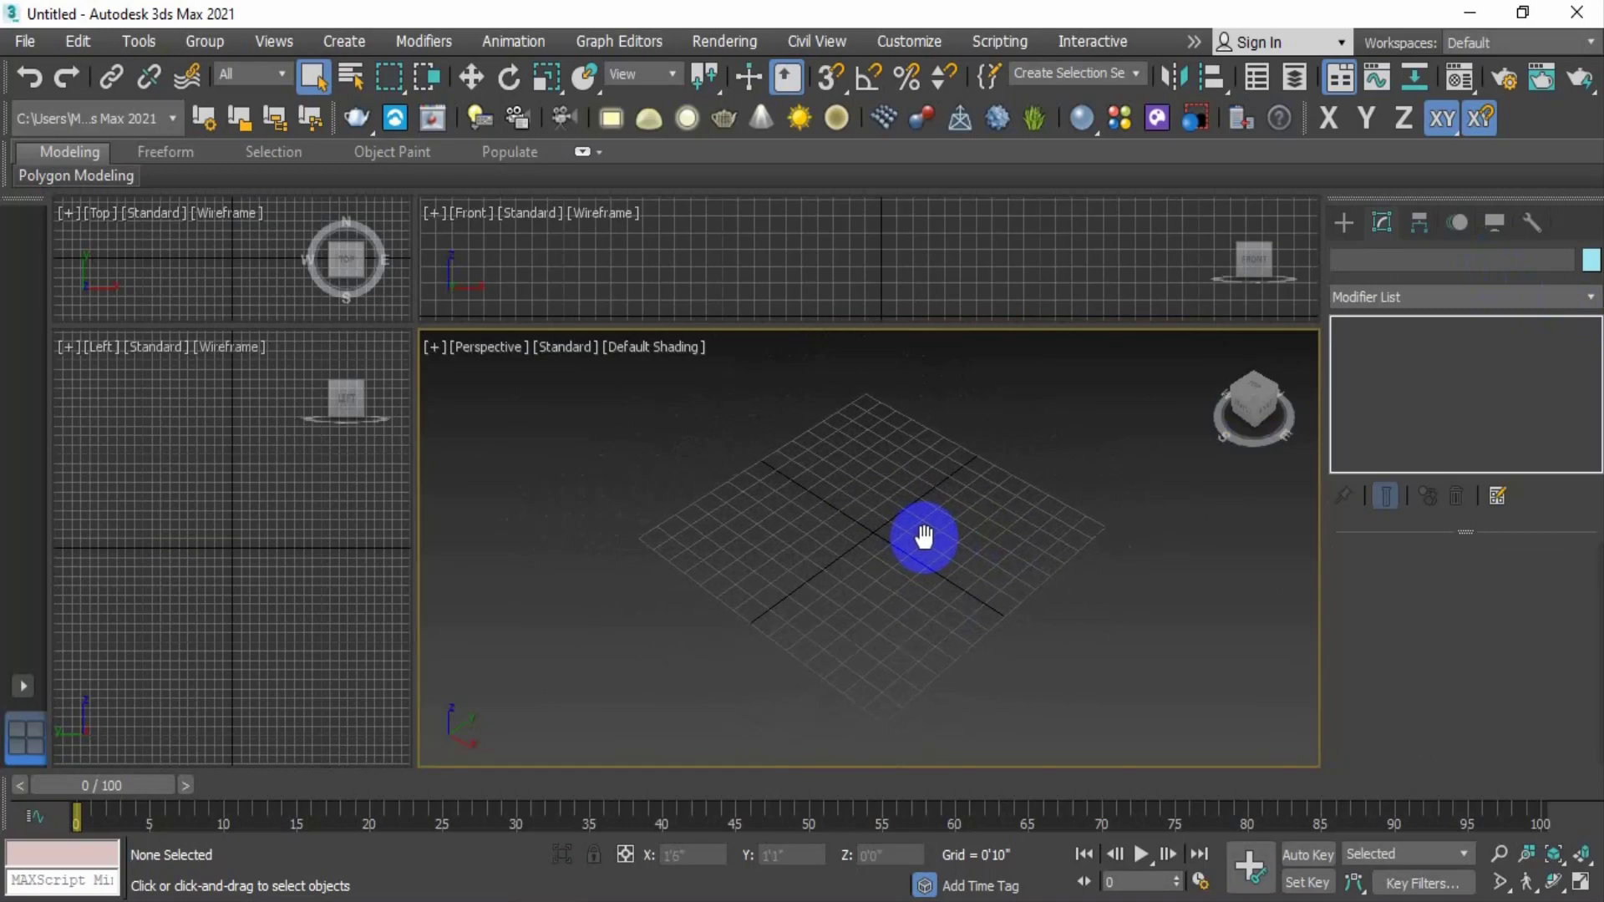
Step: Draw a Channel extended spline about 4'3" long and 6'1" wide across the front of the grid in the Perspective view
click(1343, 224)
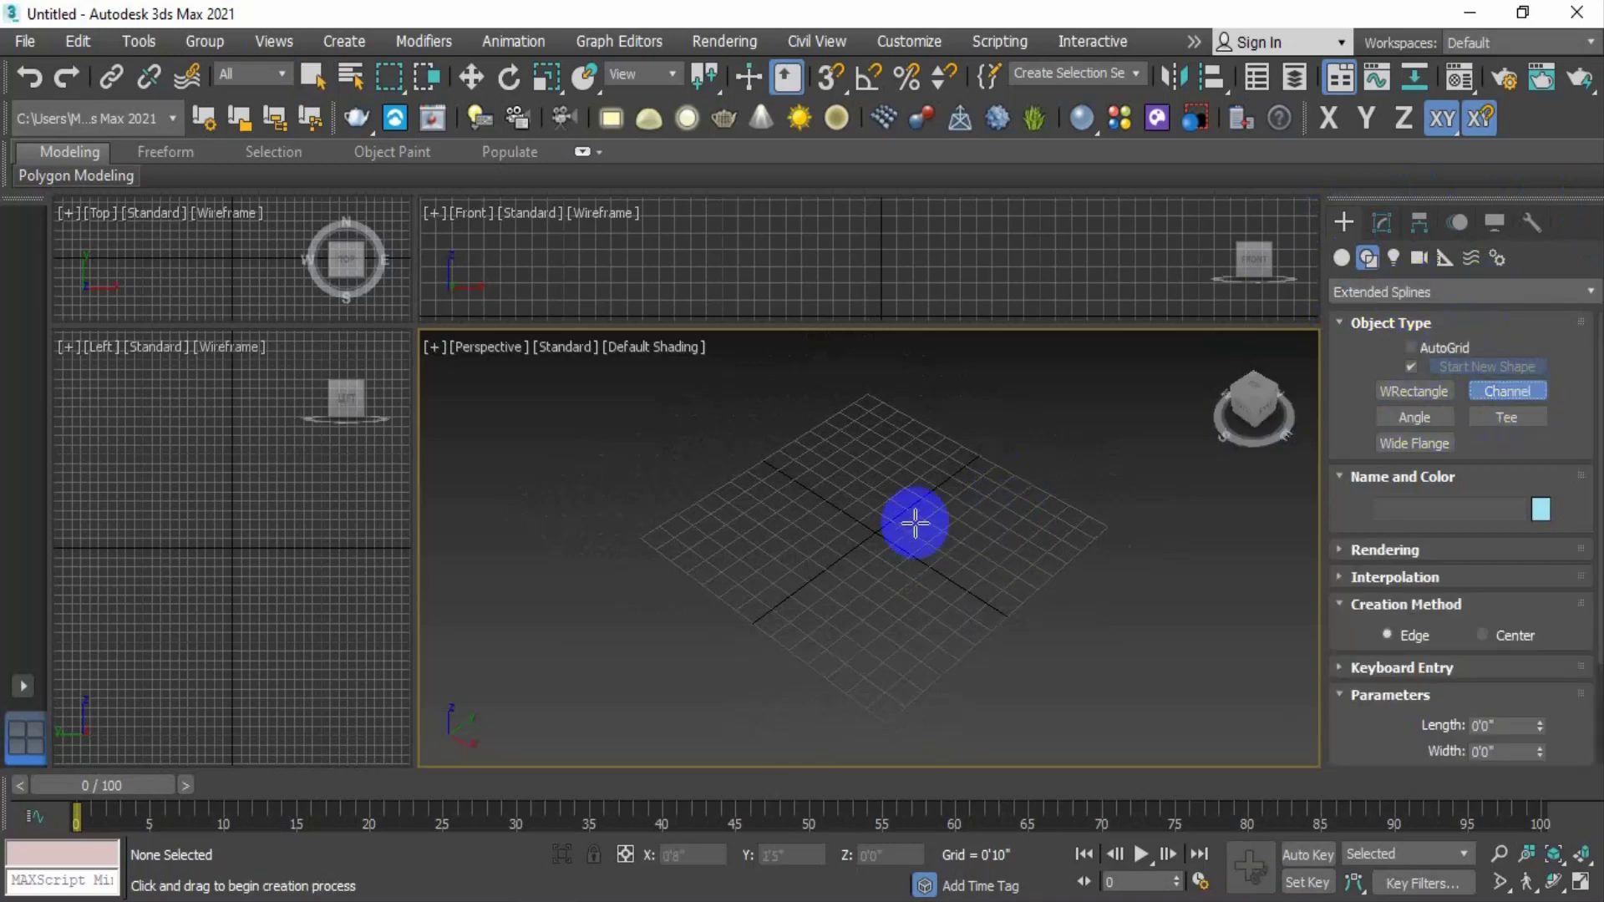
drag(866, 519, 918, 681)
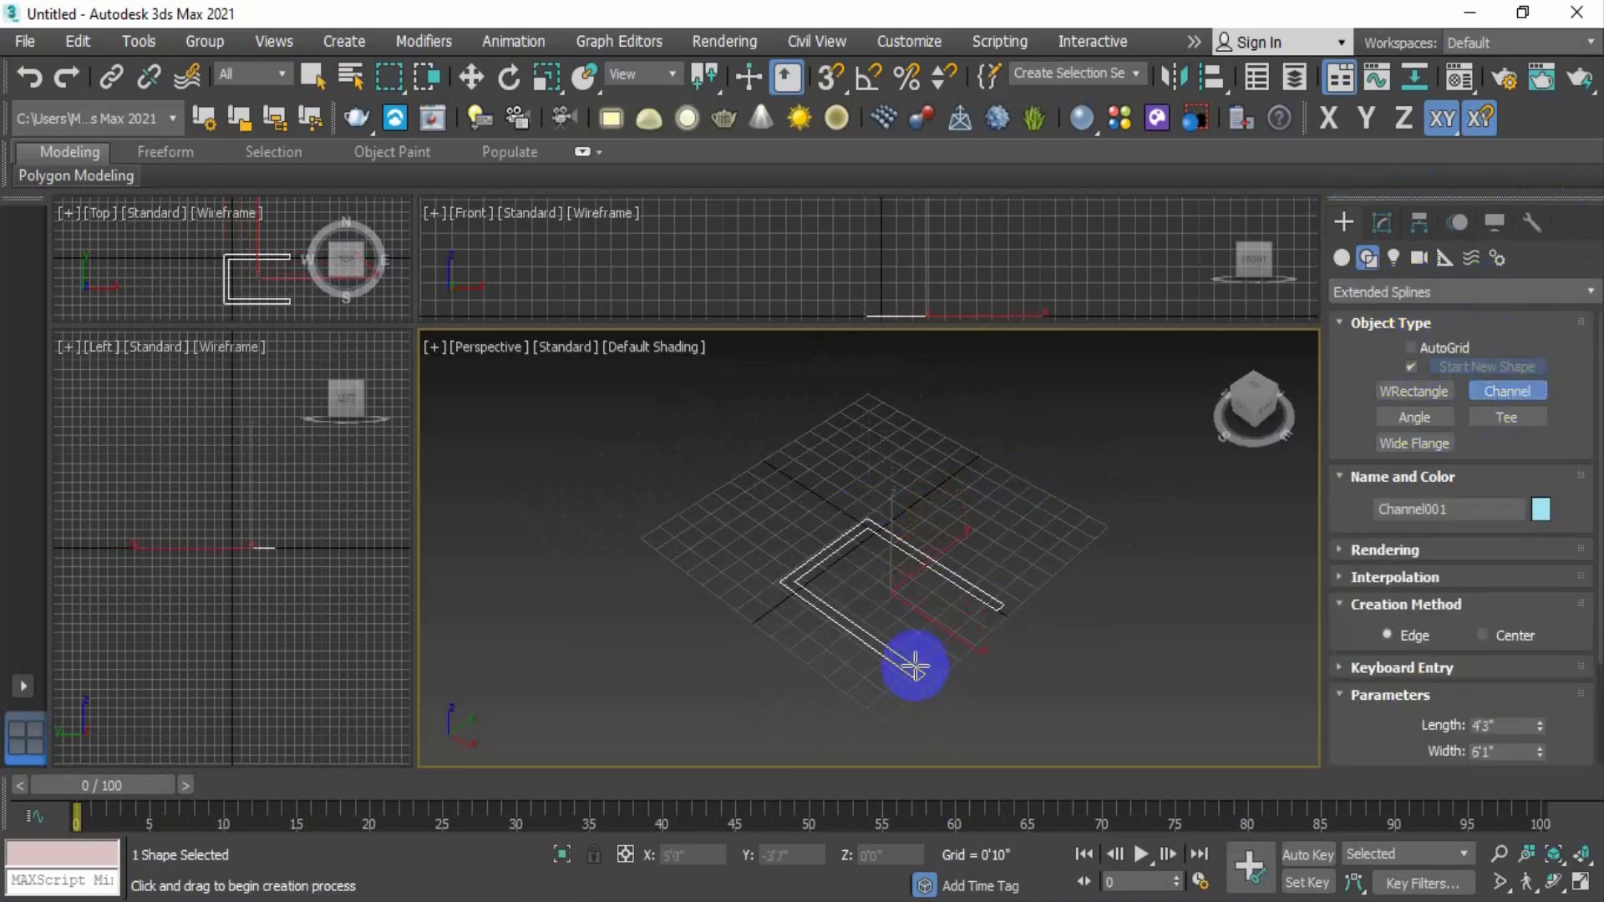
click(912, 663)
scroll(935, 660, up, 3)
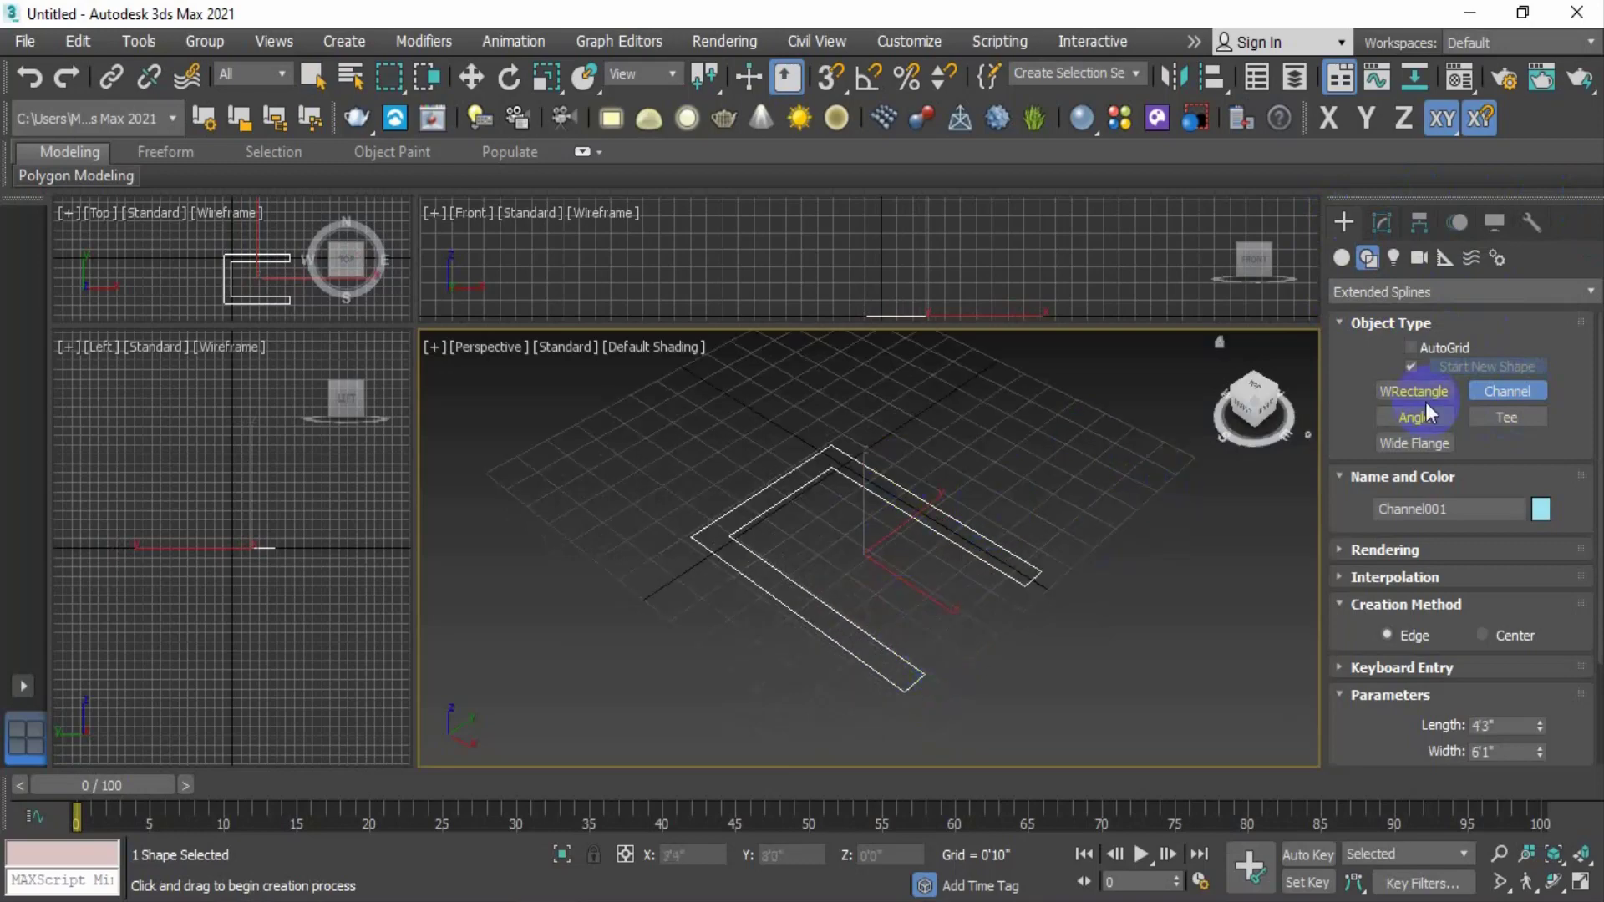
scroll(919, 530, down, 4)
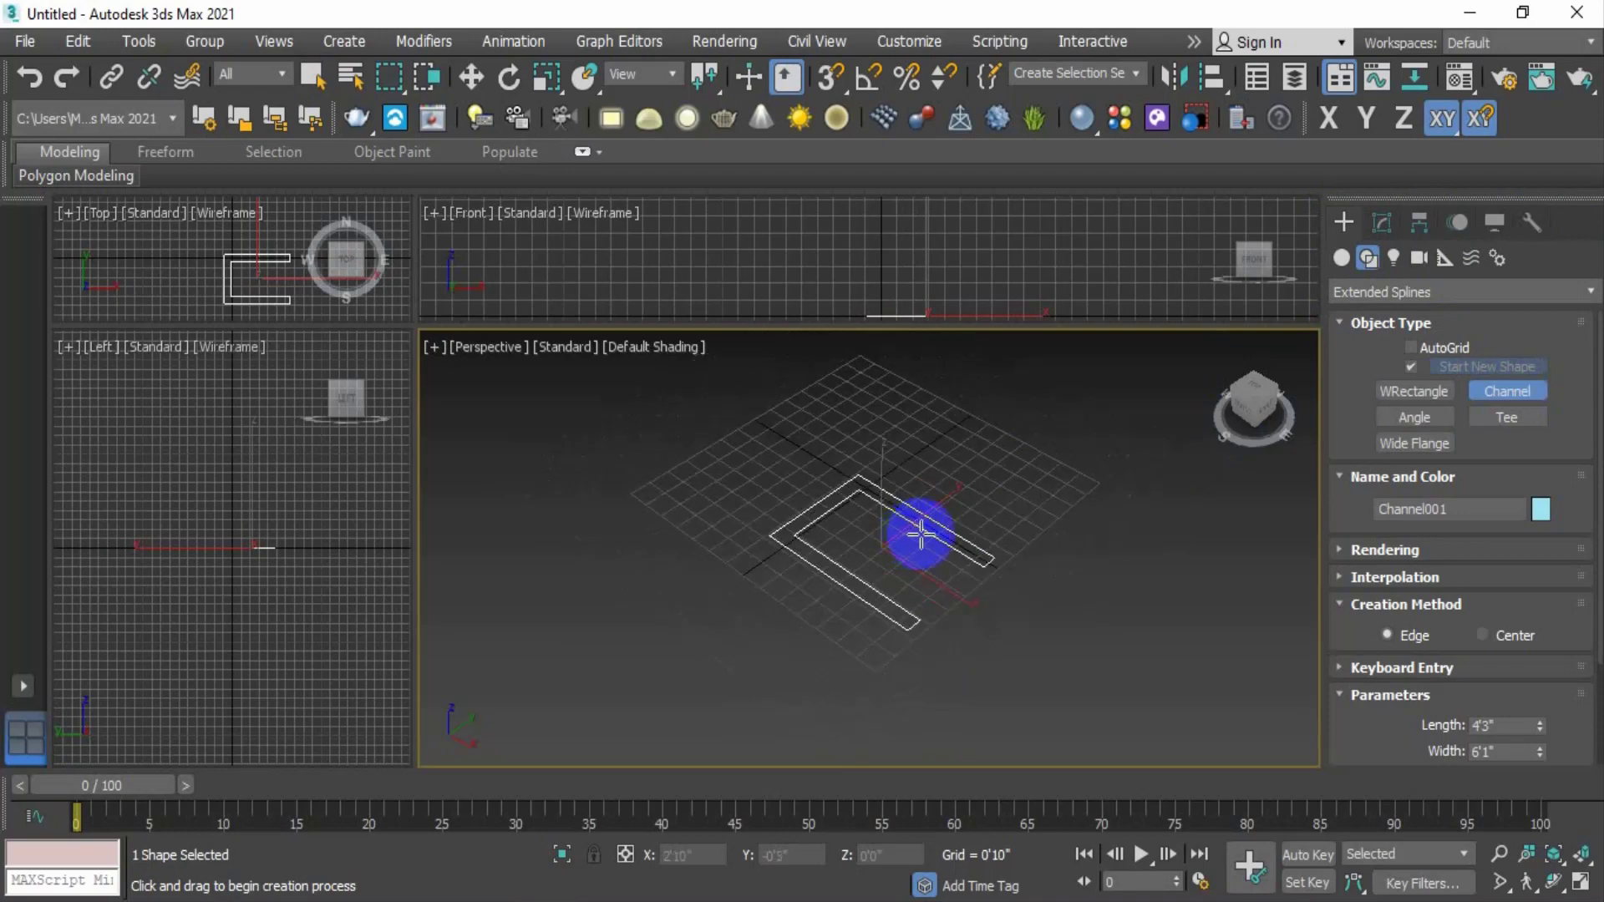
Step: Draw a second Channel behind the first, about 5'2" long, 5'5" wide and 0'11" thick
drag(943, 441, 960, 541)
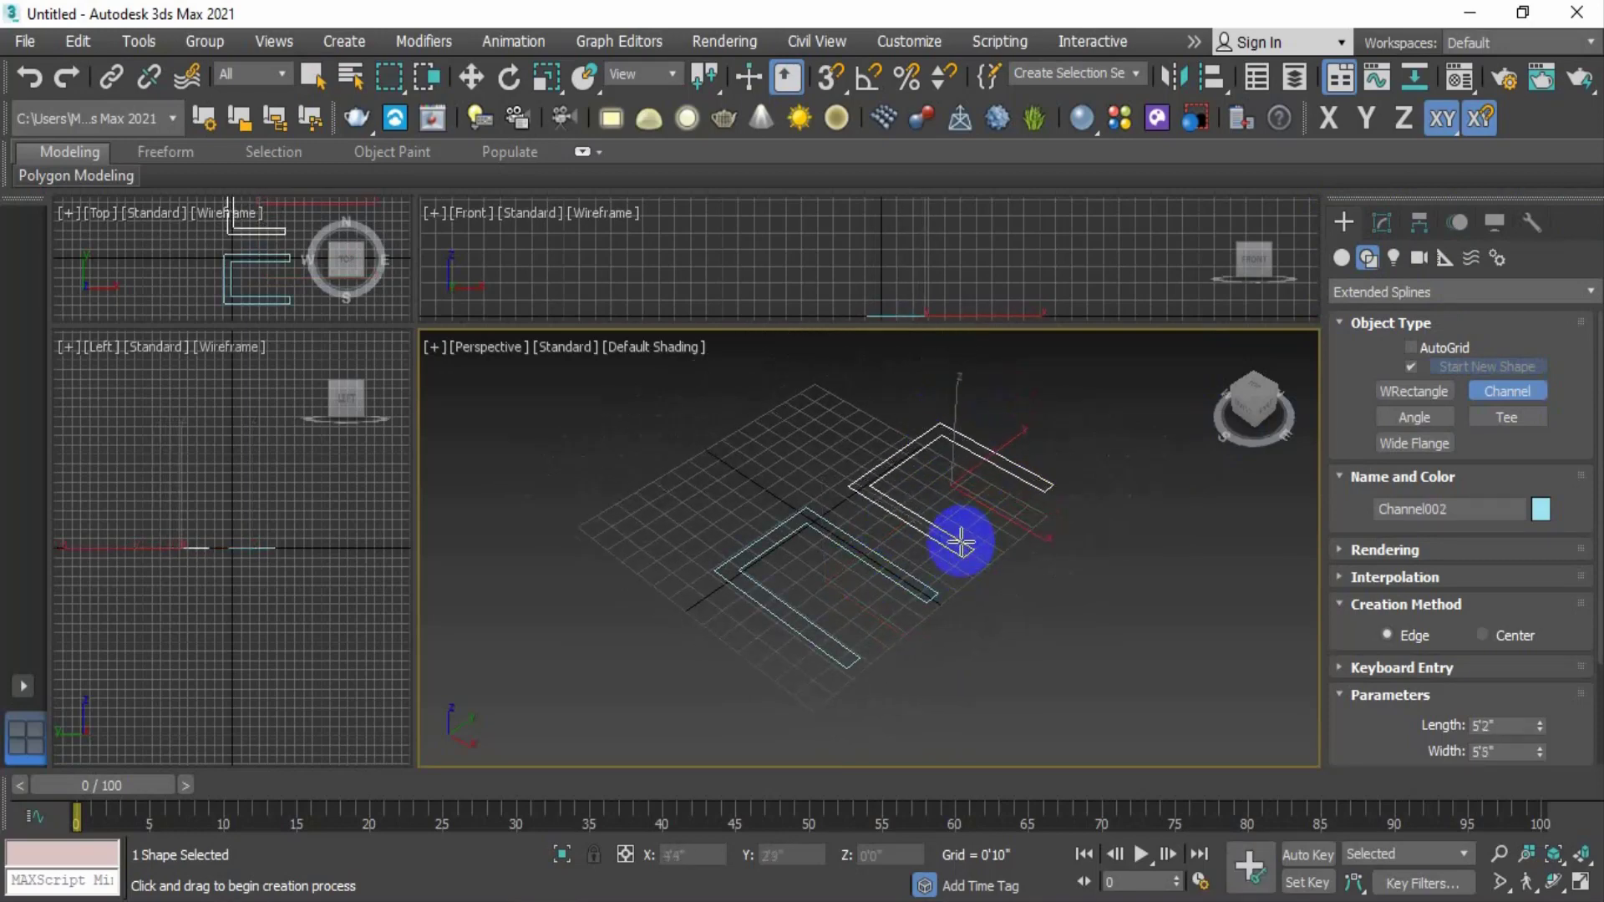
click(948, 529)
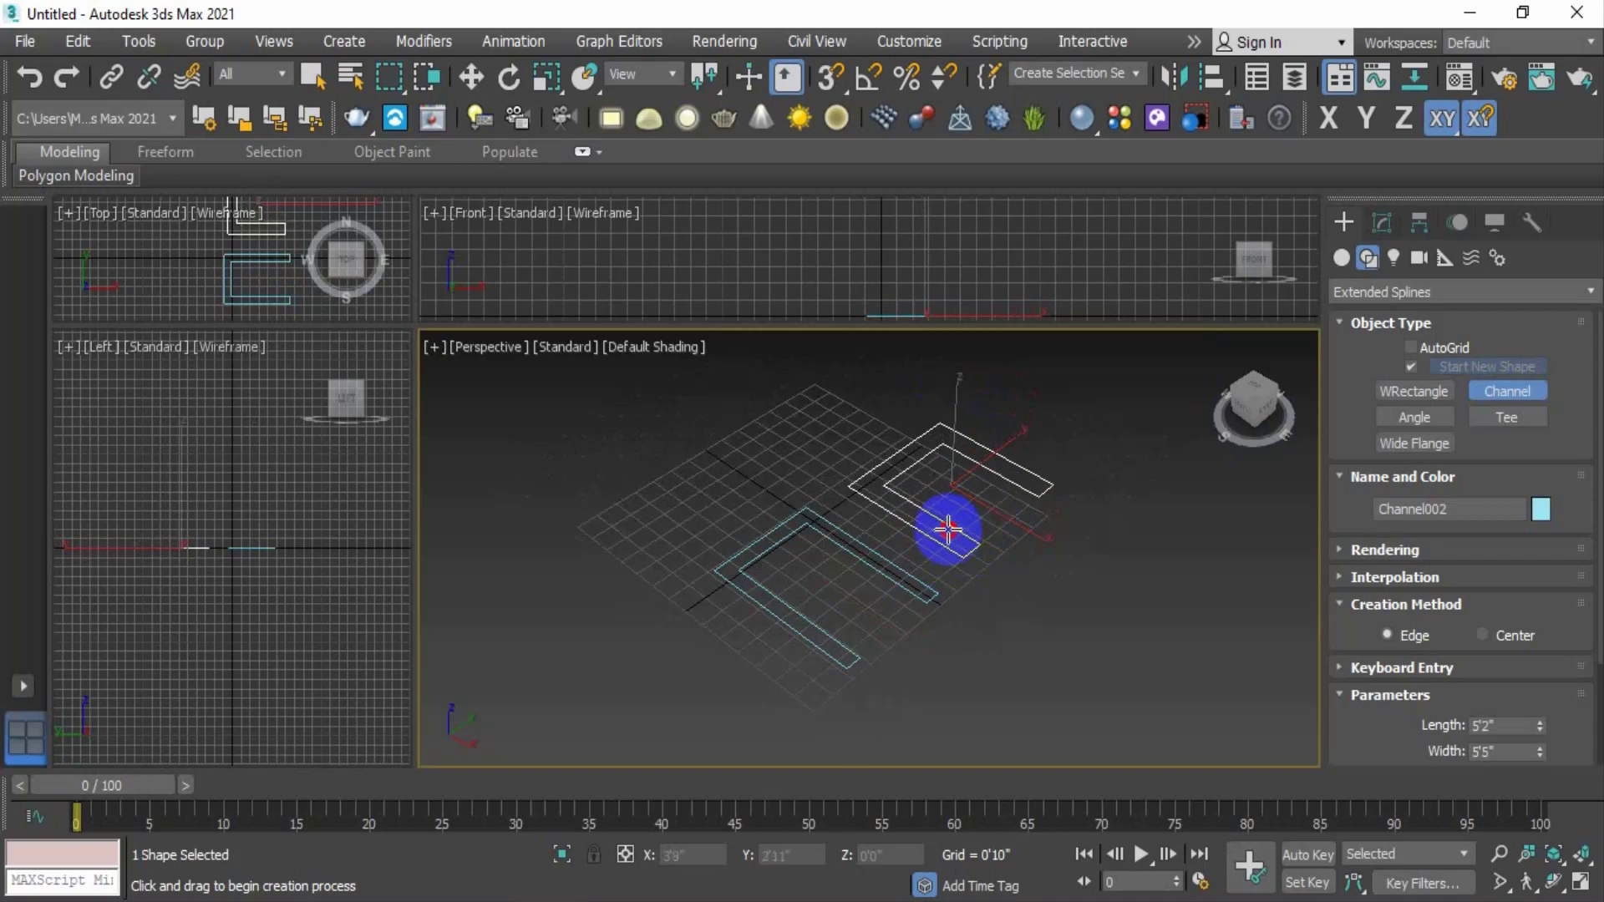
scroll(915, 533, up, 2)
scroll(1217, 571, down, 2)
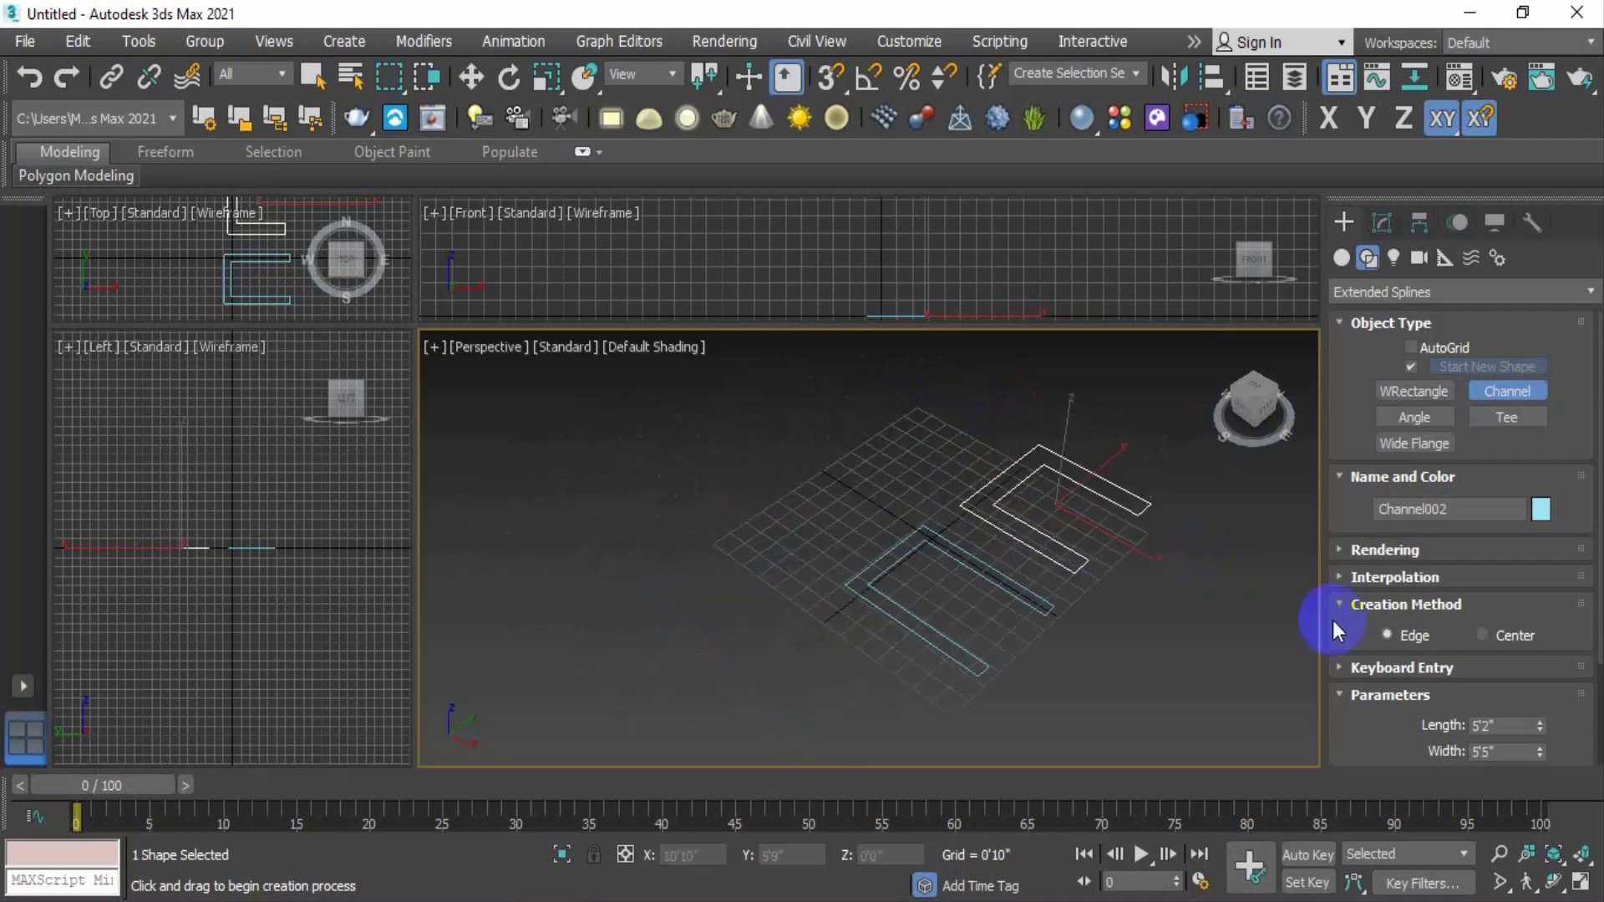
scroll(1392, 645, down, 1)
scroll(1069, 506, up, 3)
middle_drag(1123, 487, 978, 491)
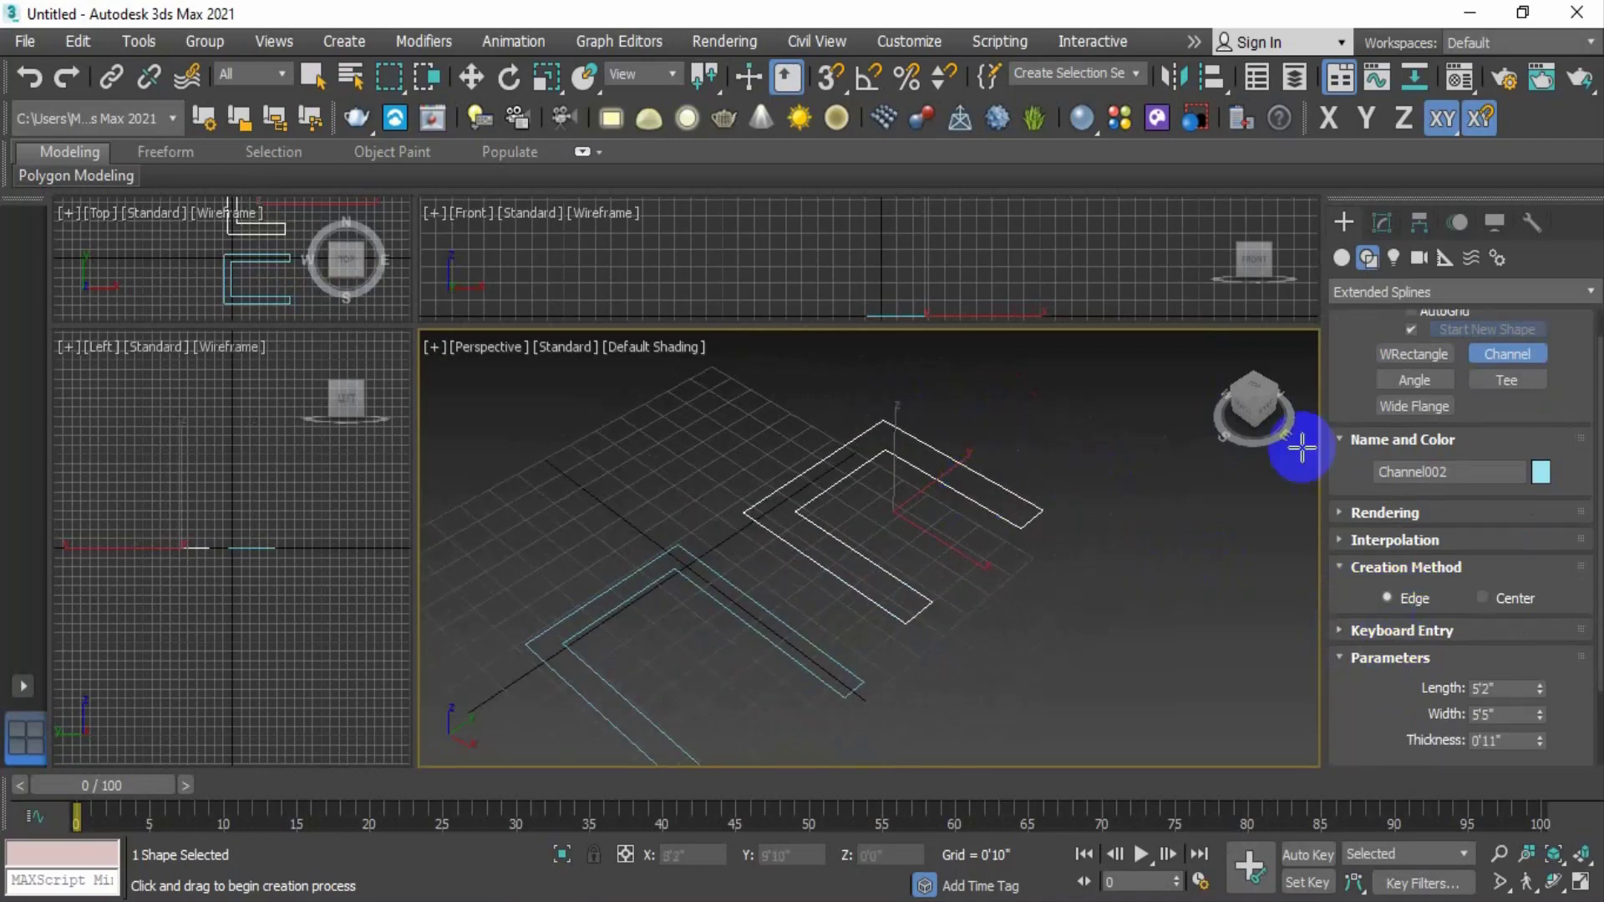
Step: Try an Extrude modifier on the second Channel and delete it from the modifier stack
click(1383, 223)
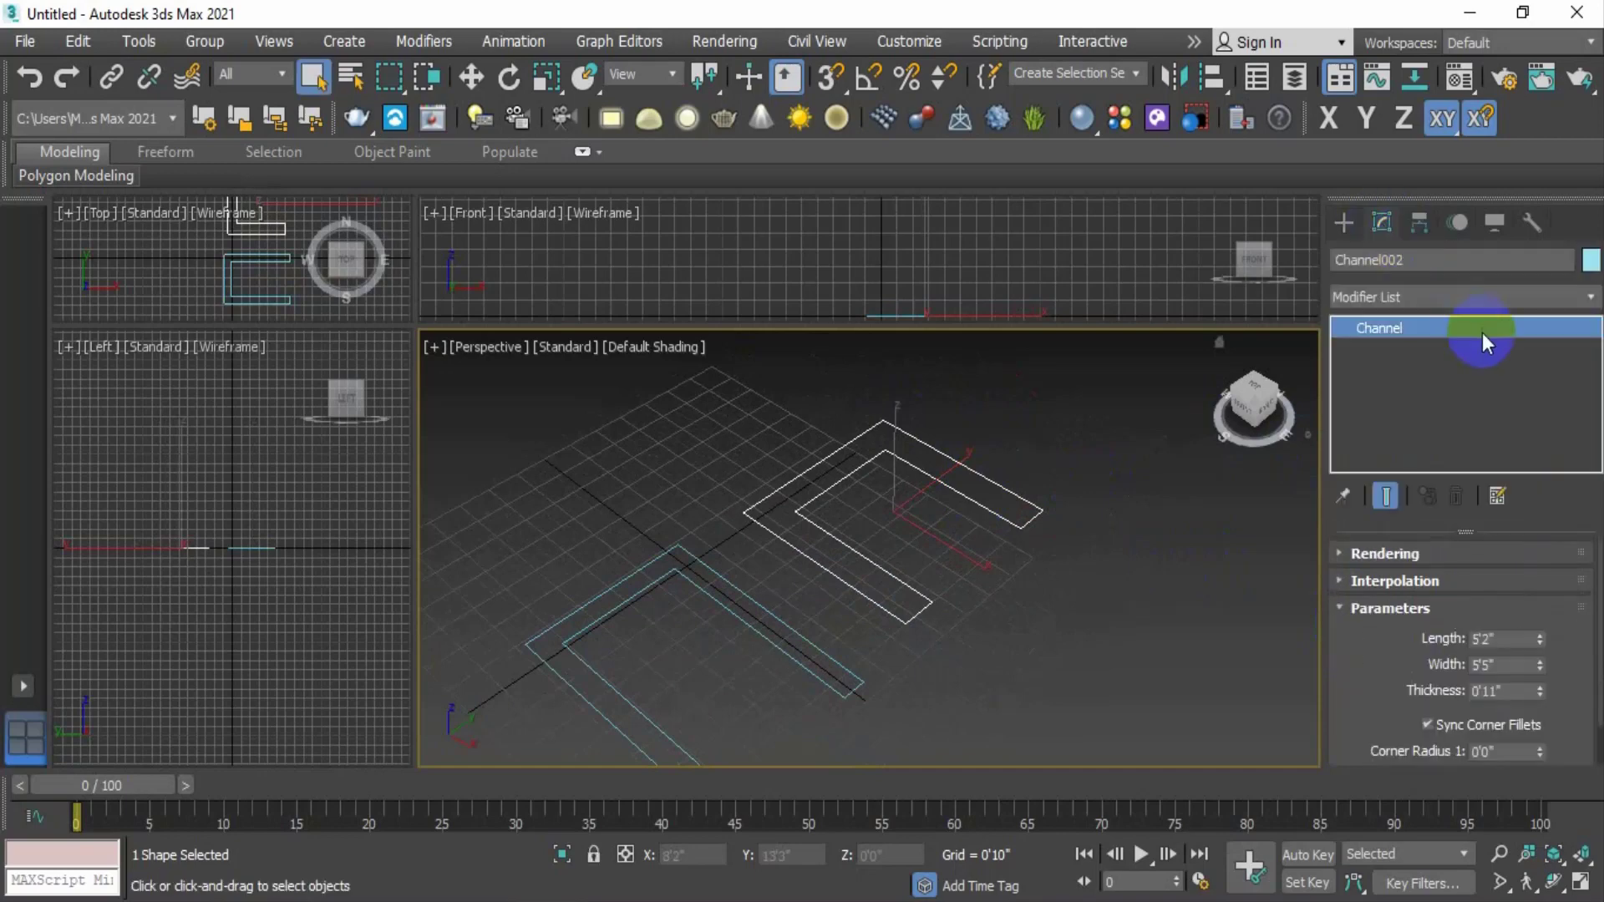
click(1497, 298)
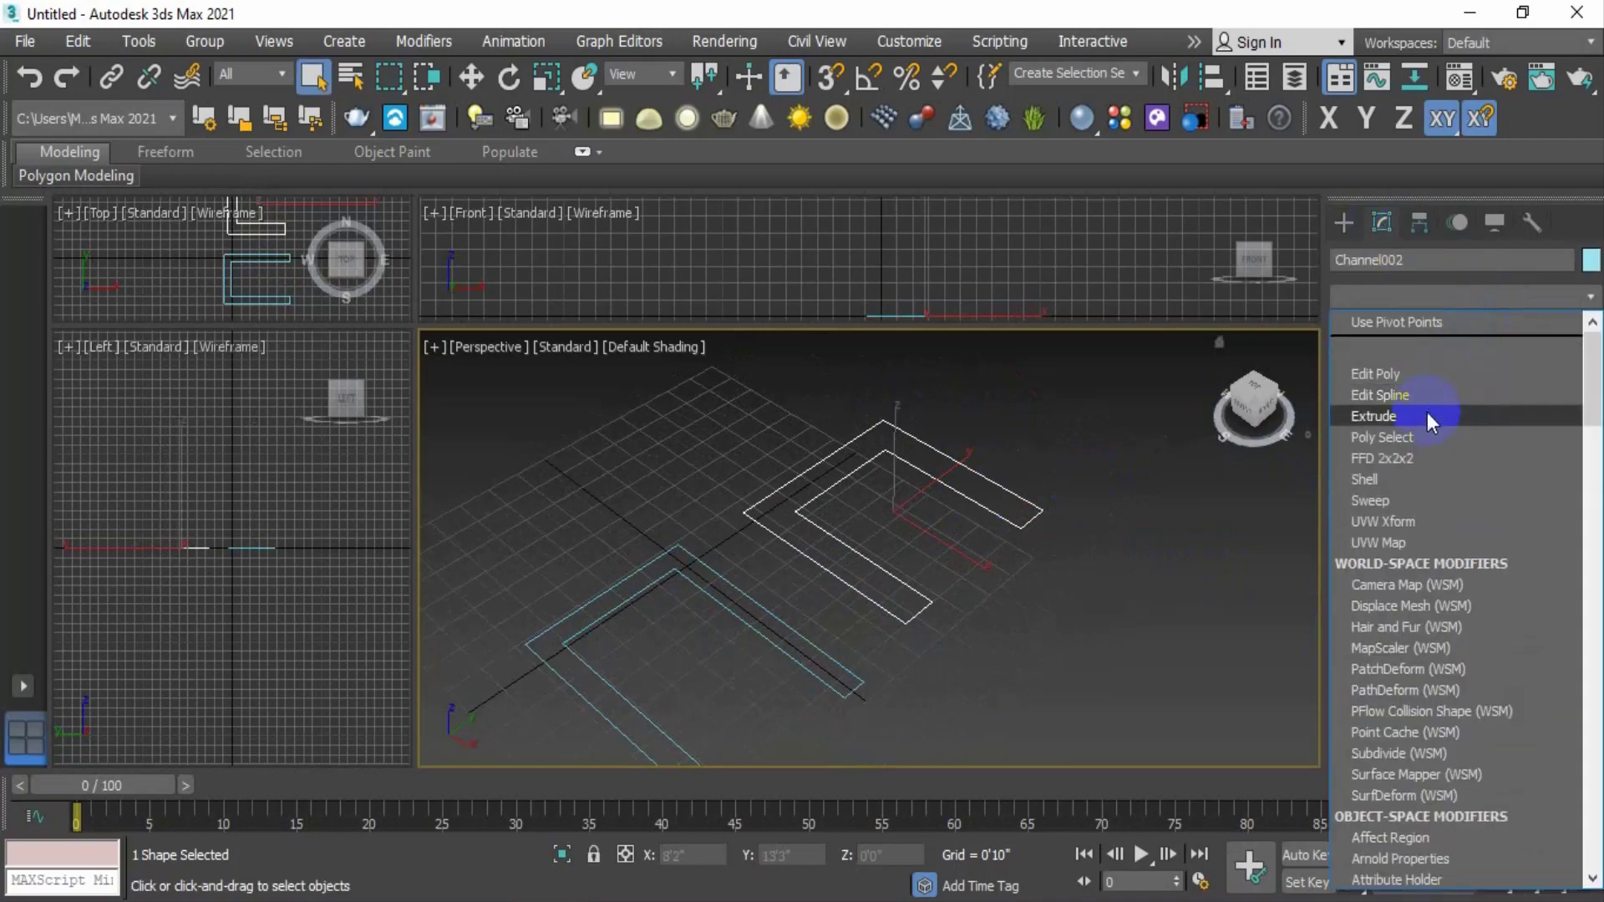
click(1427, 415)
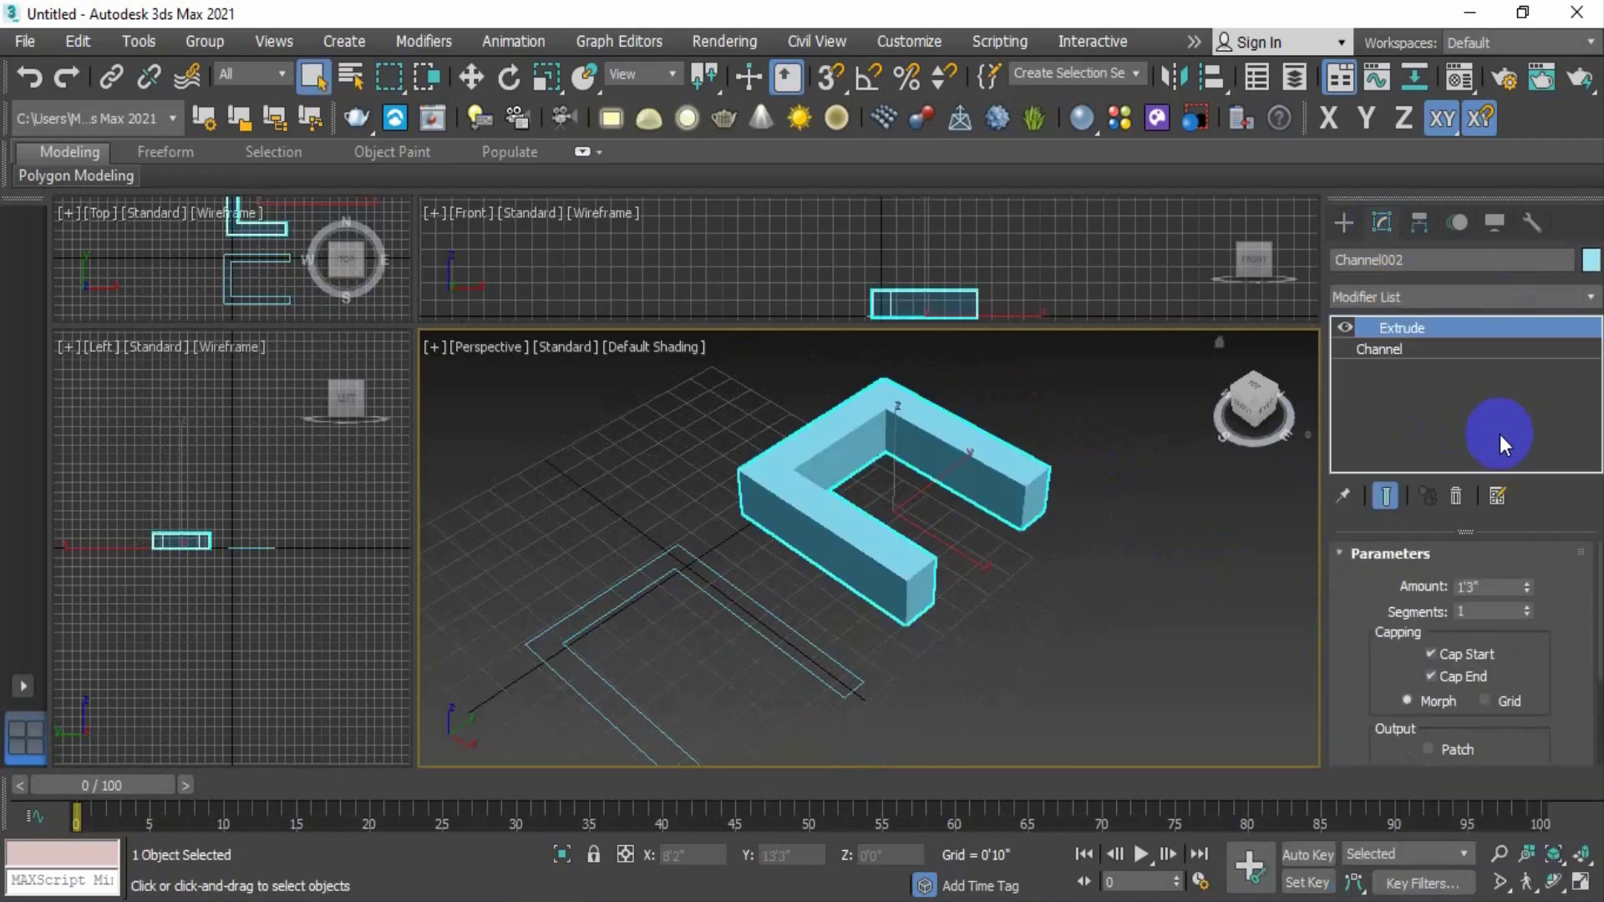
right_click(1462, 333)
click(1421, 376)
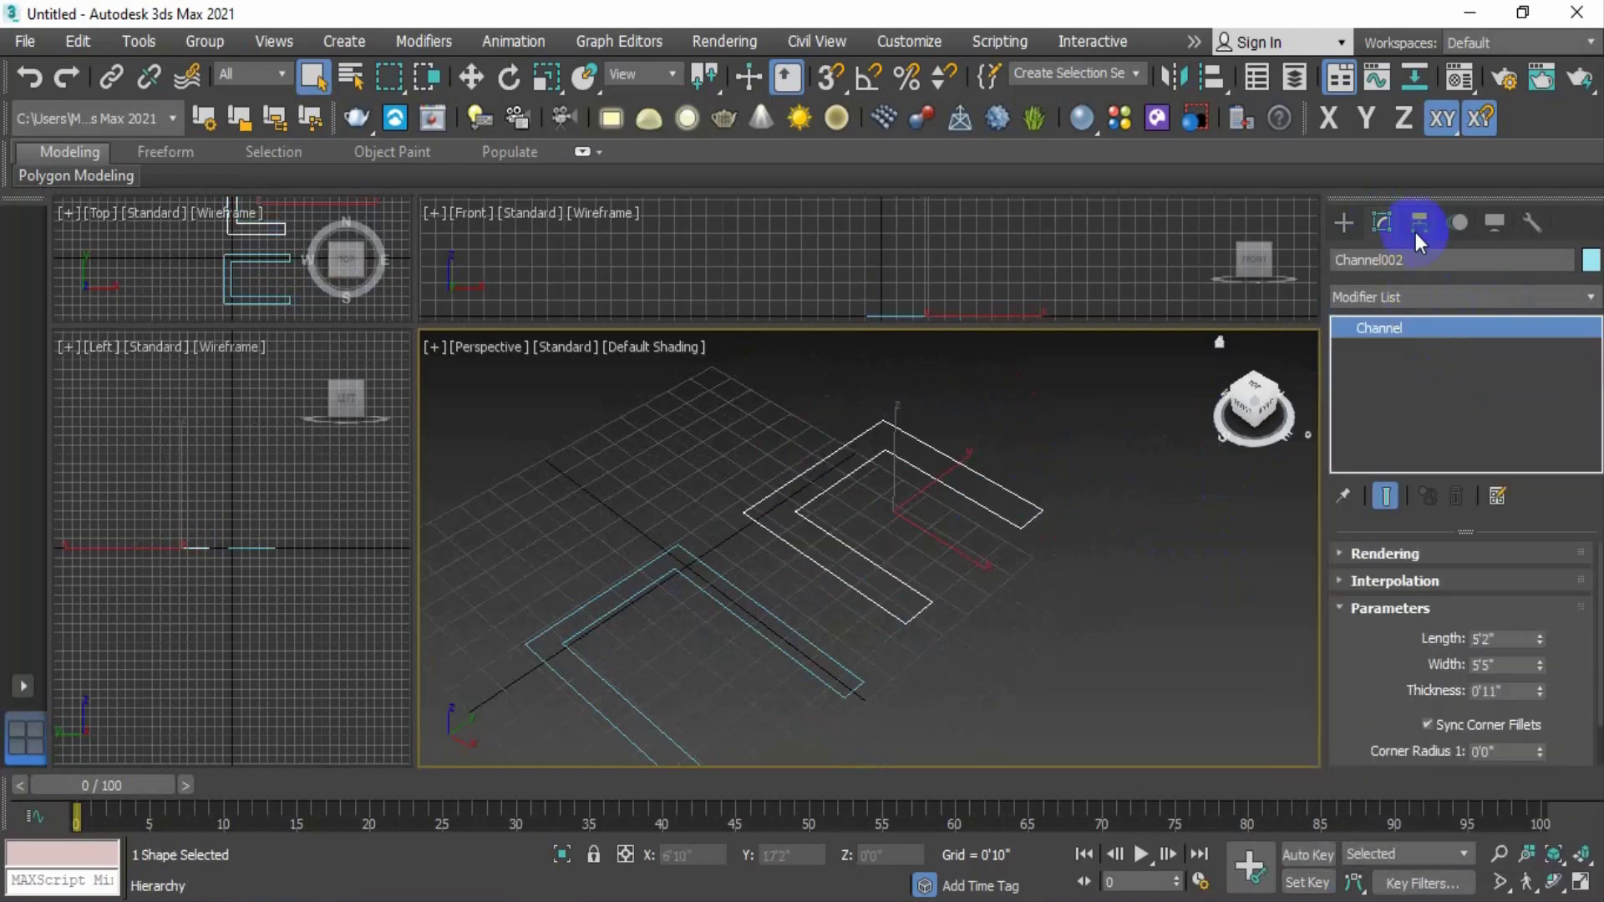
Step: Set the second Channel's length to 6'1", width to 5'2" and thickness to 0'6"
scroll(925, 516, up, 3)
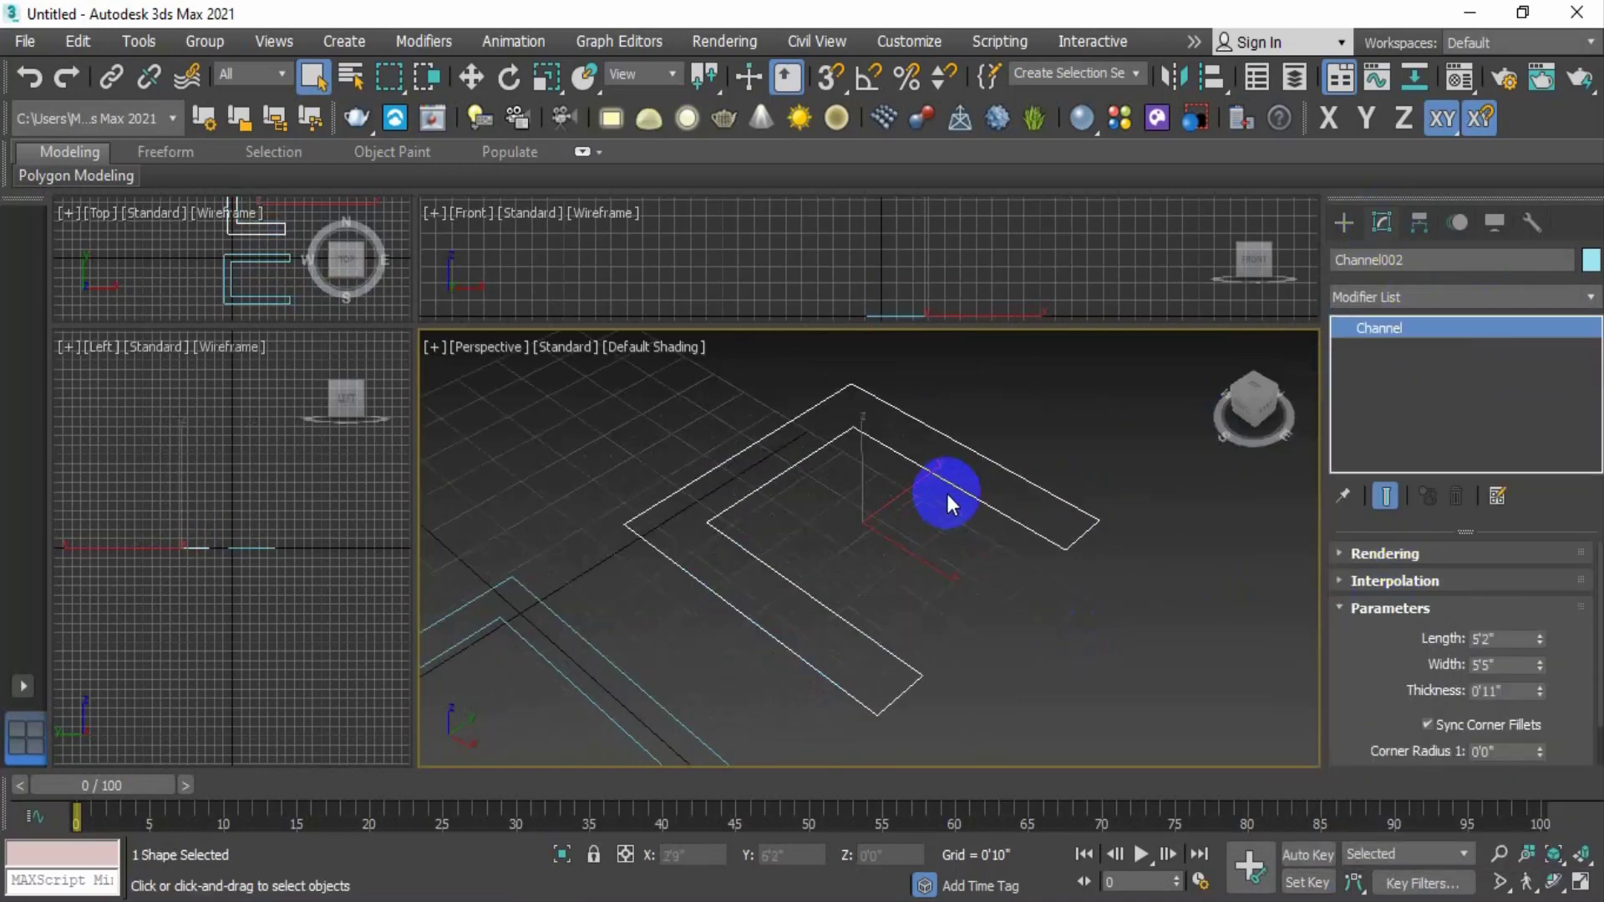
drag(1540, 639, 1551, 737)
double_click(1507, 691)
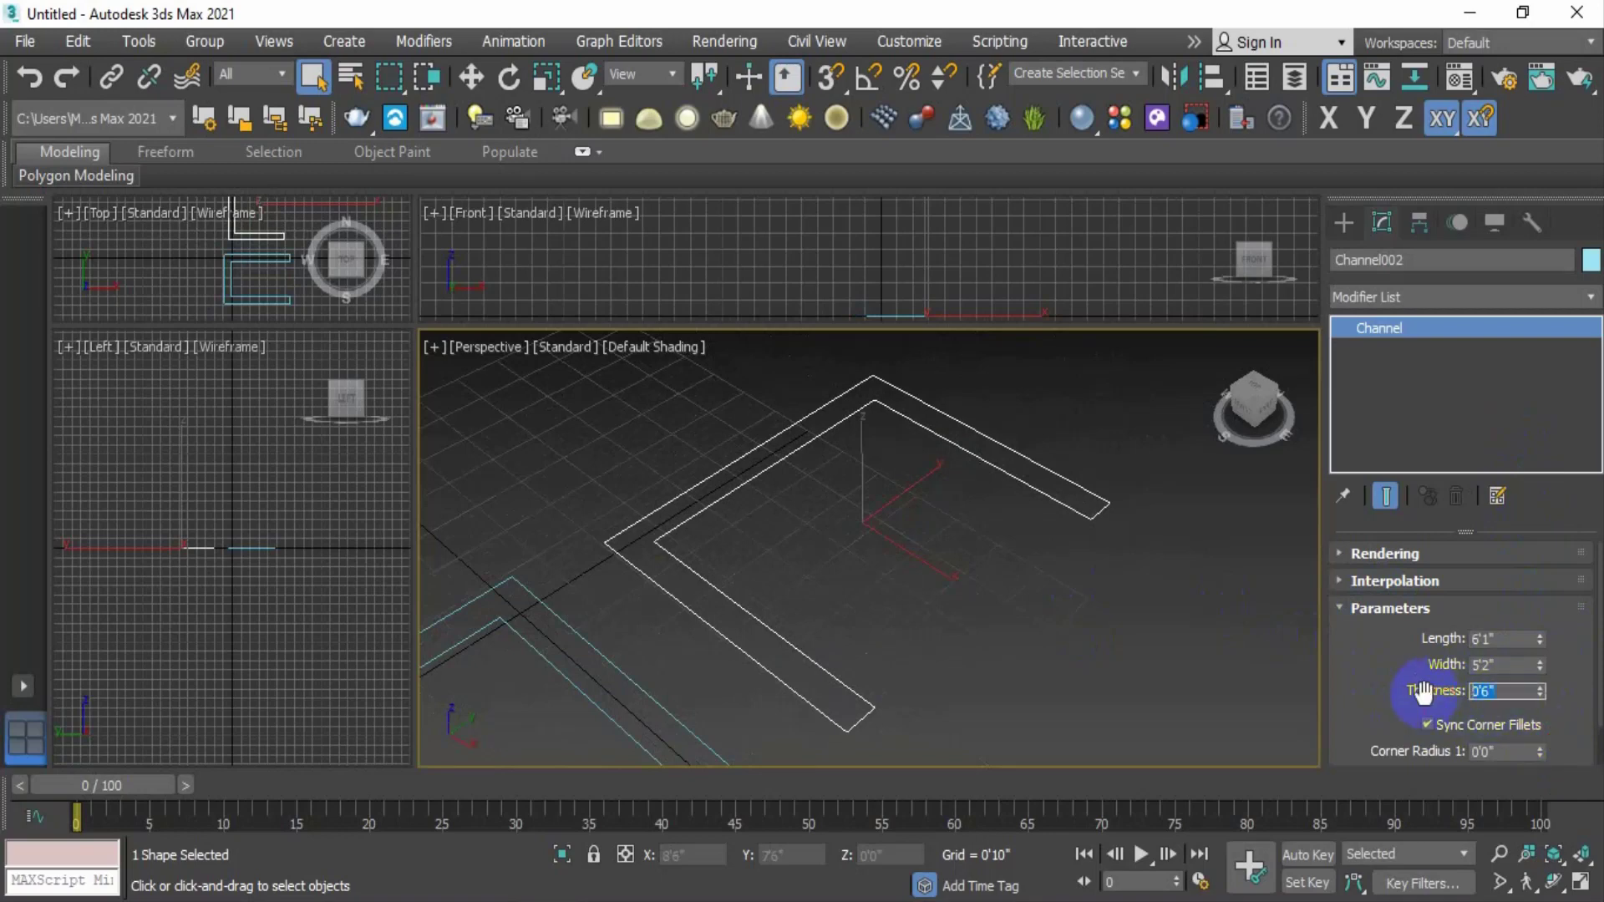
click(1541, 687)
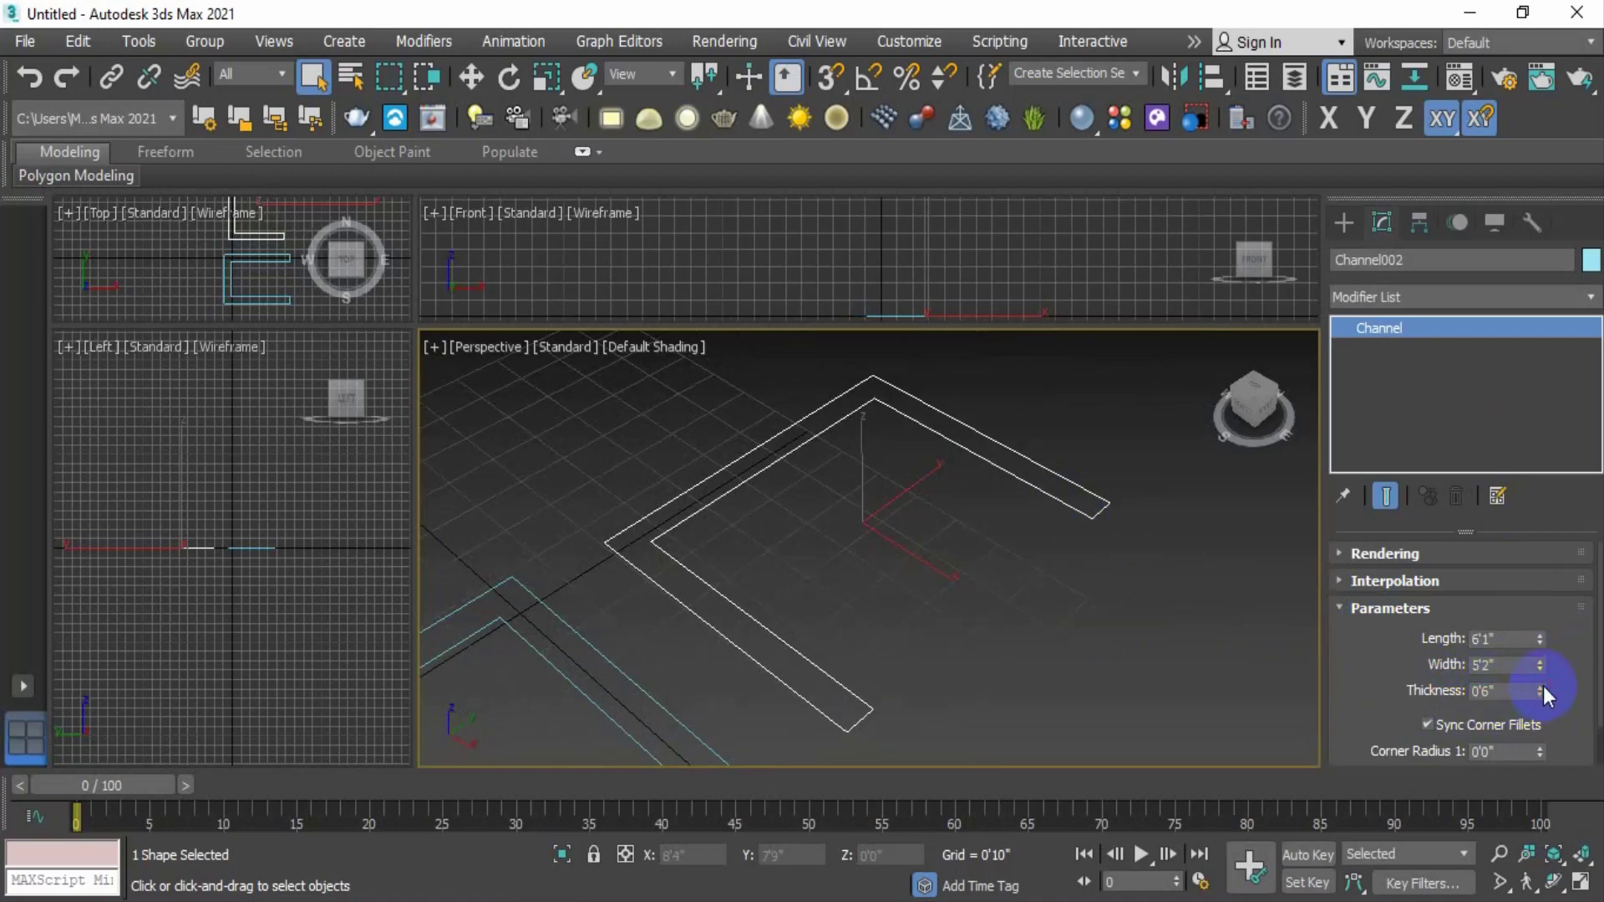
Step: Set the second Channel's thickness to 0'7"
click(1498, 694)
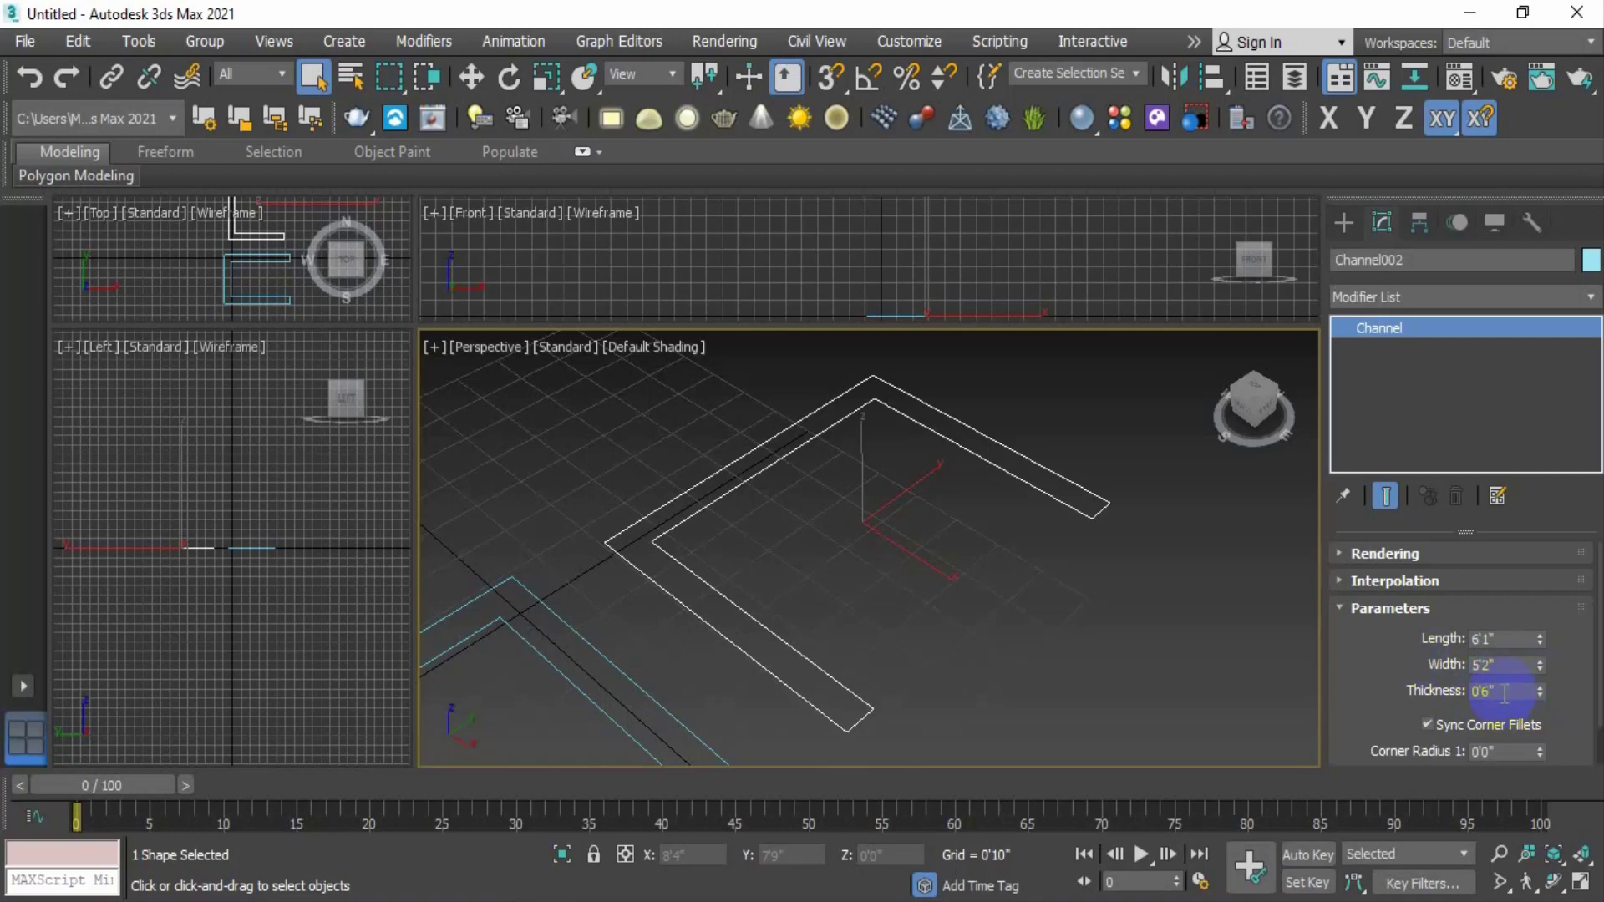
drag(1526, 690, 1451, 692)
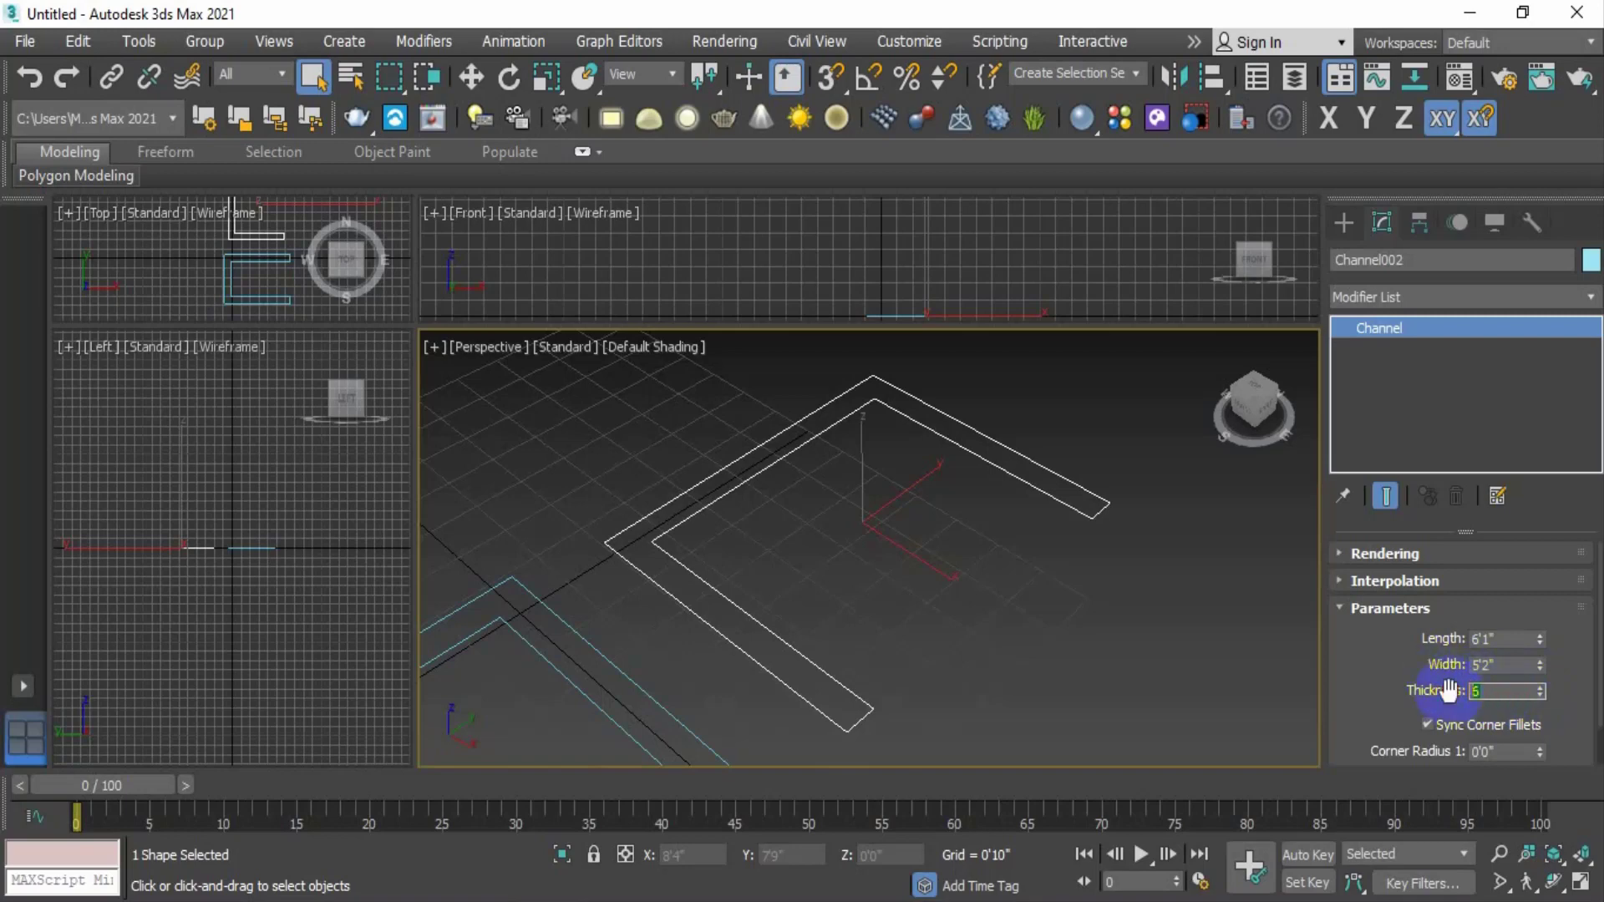
text(6)
key(Return)
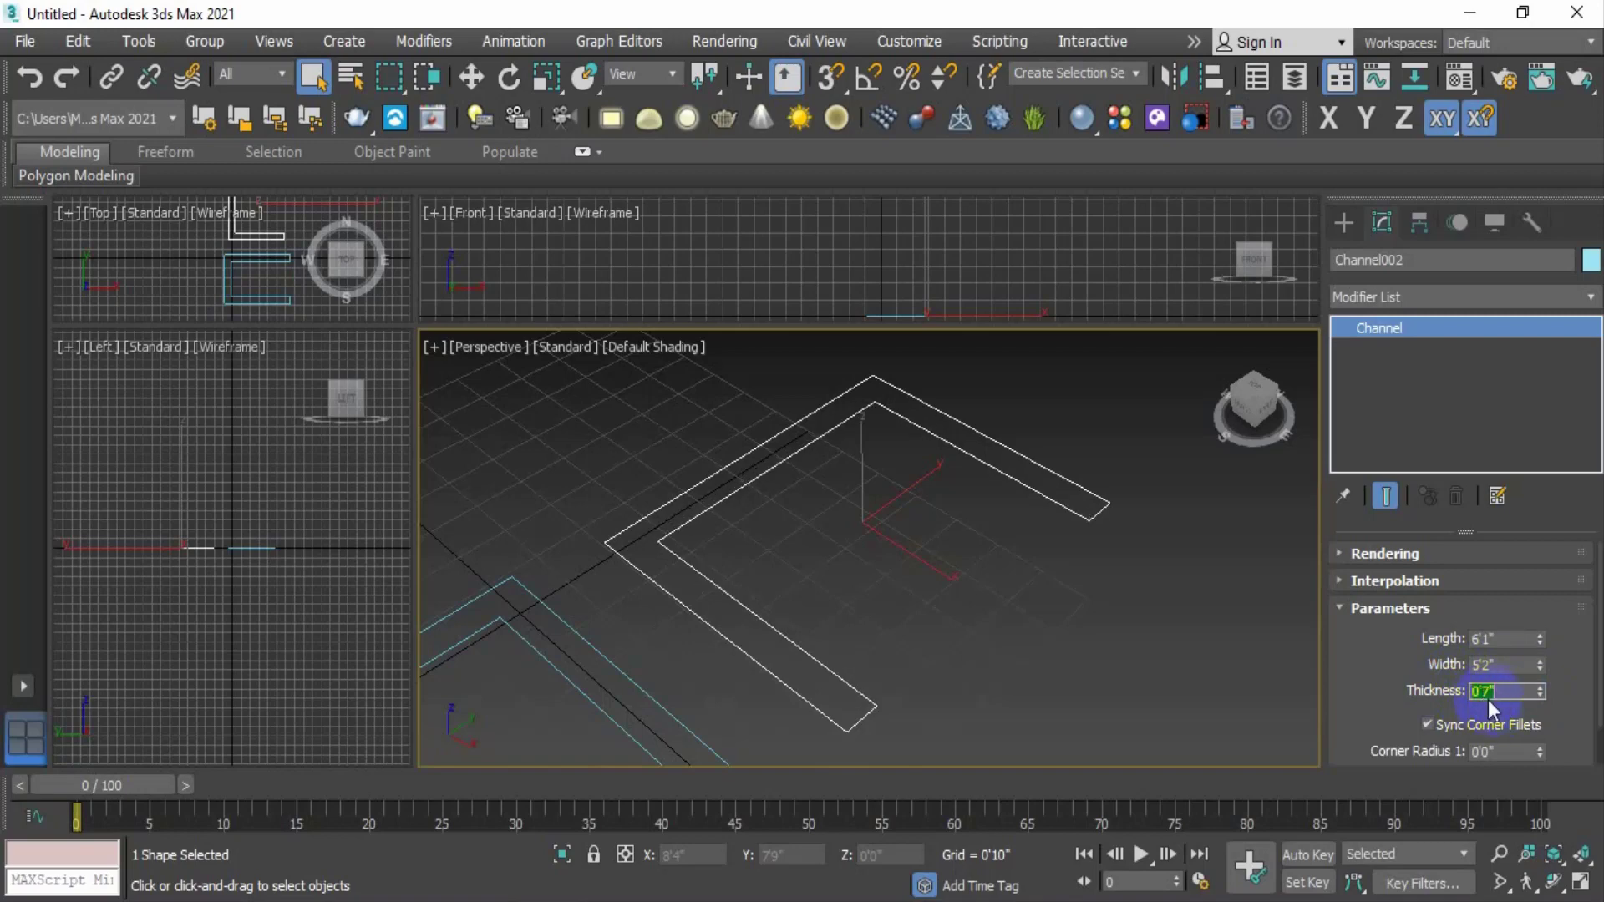
click(1539, 690)
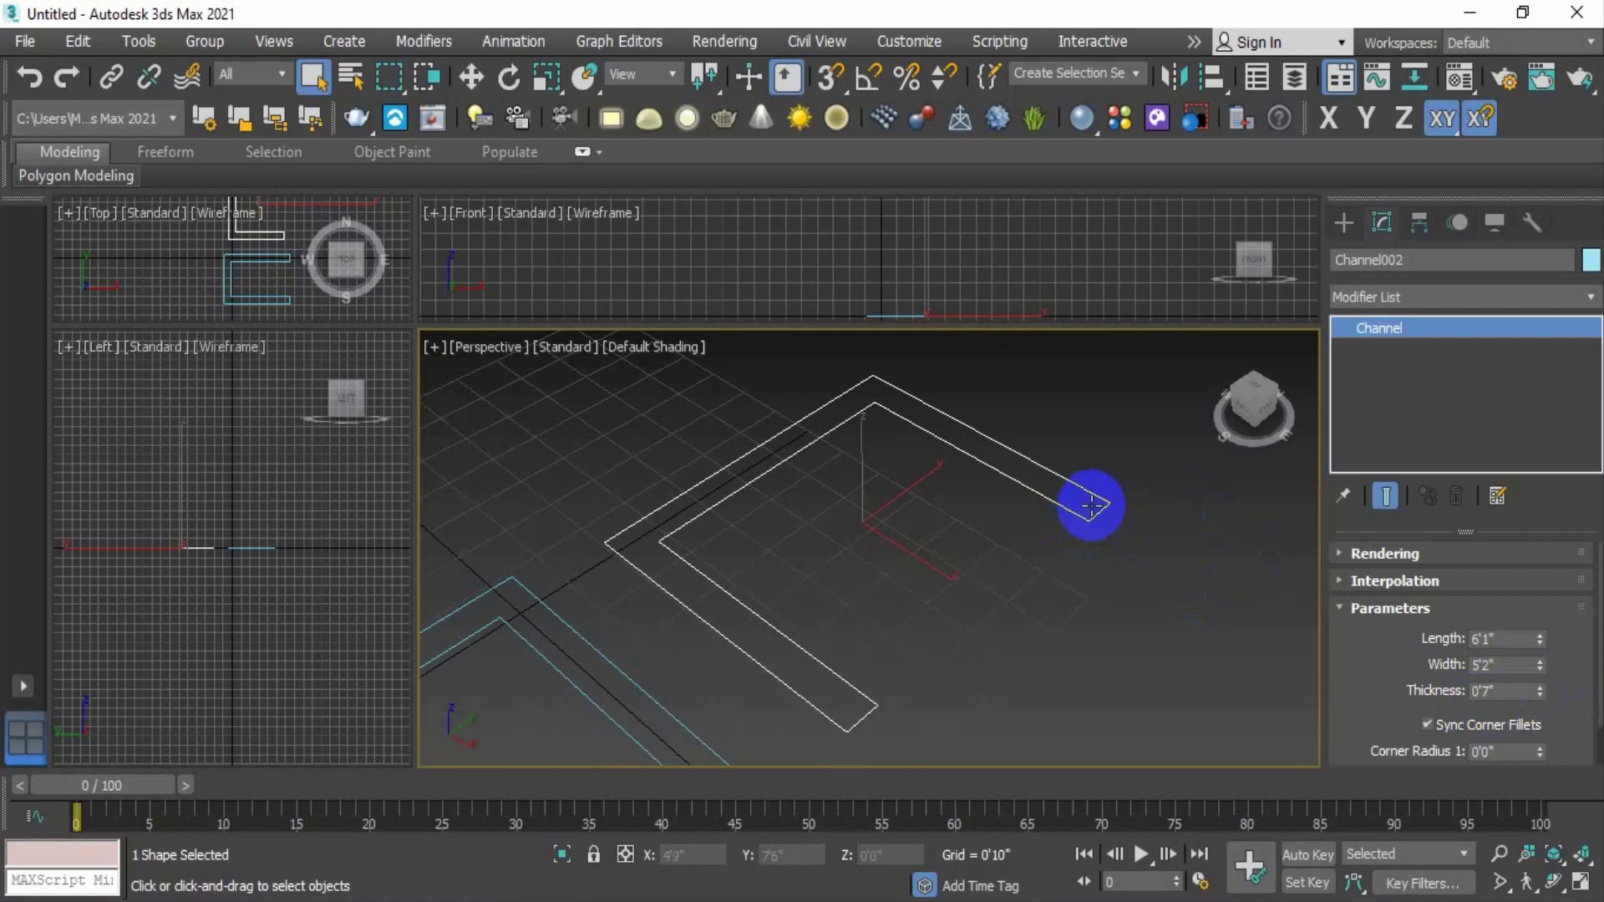
Step: Set the second Channel's thickness back to 0'6"
drag(1512, 691, 1410, 687)
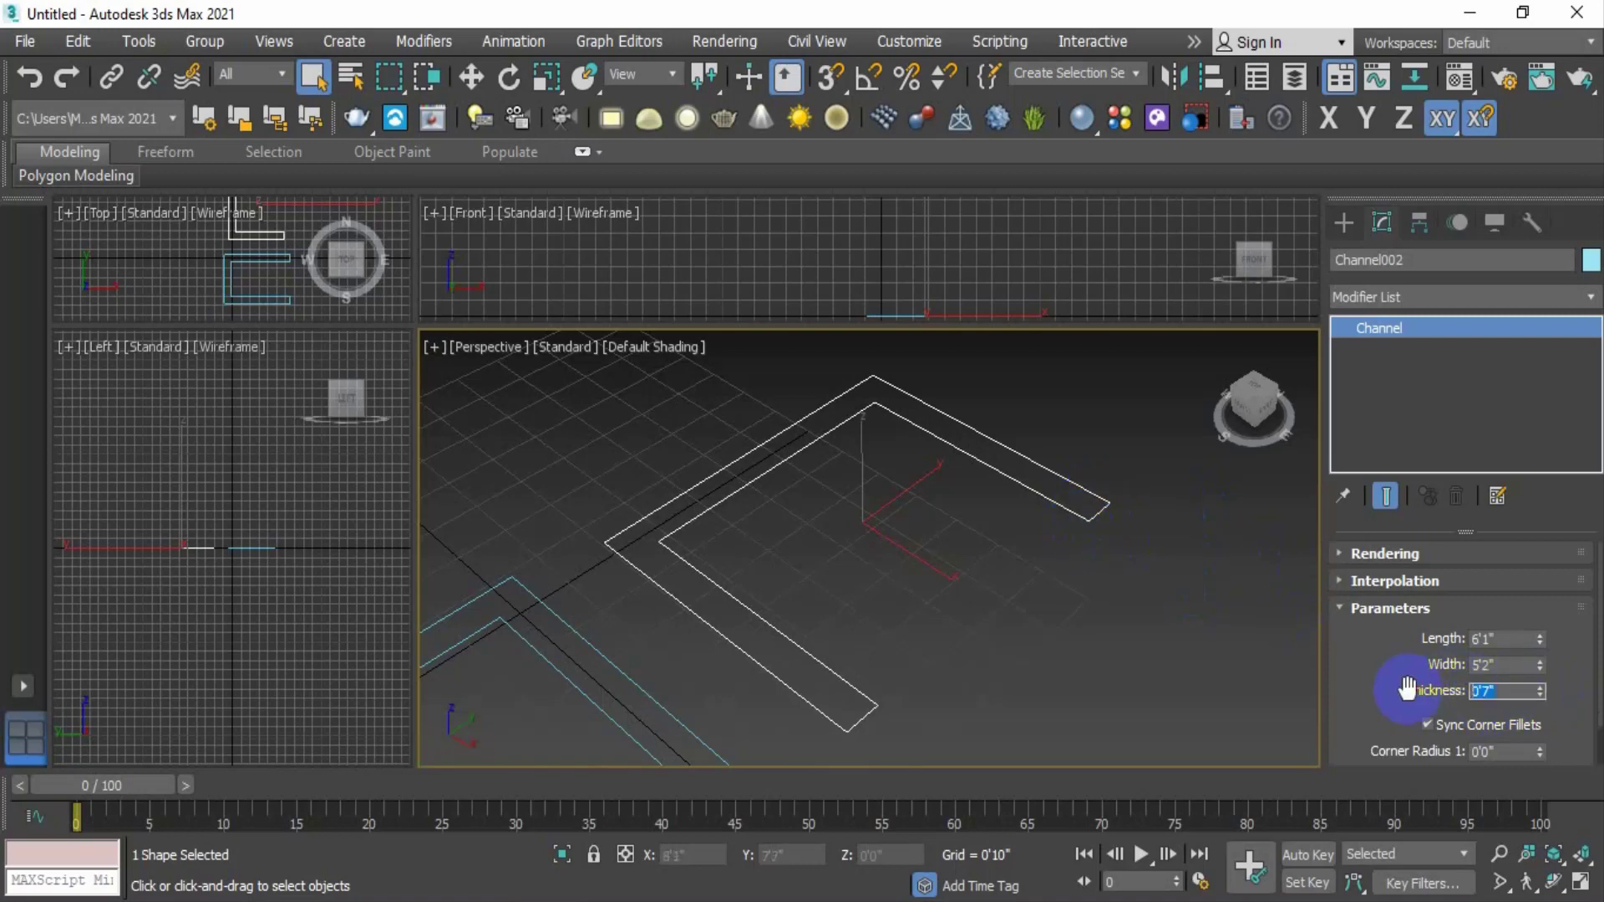
text(6)
key(Return)
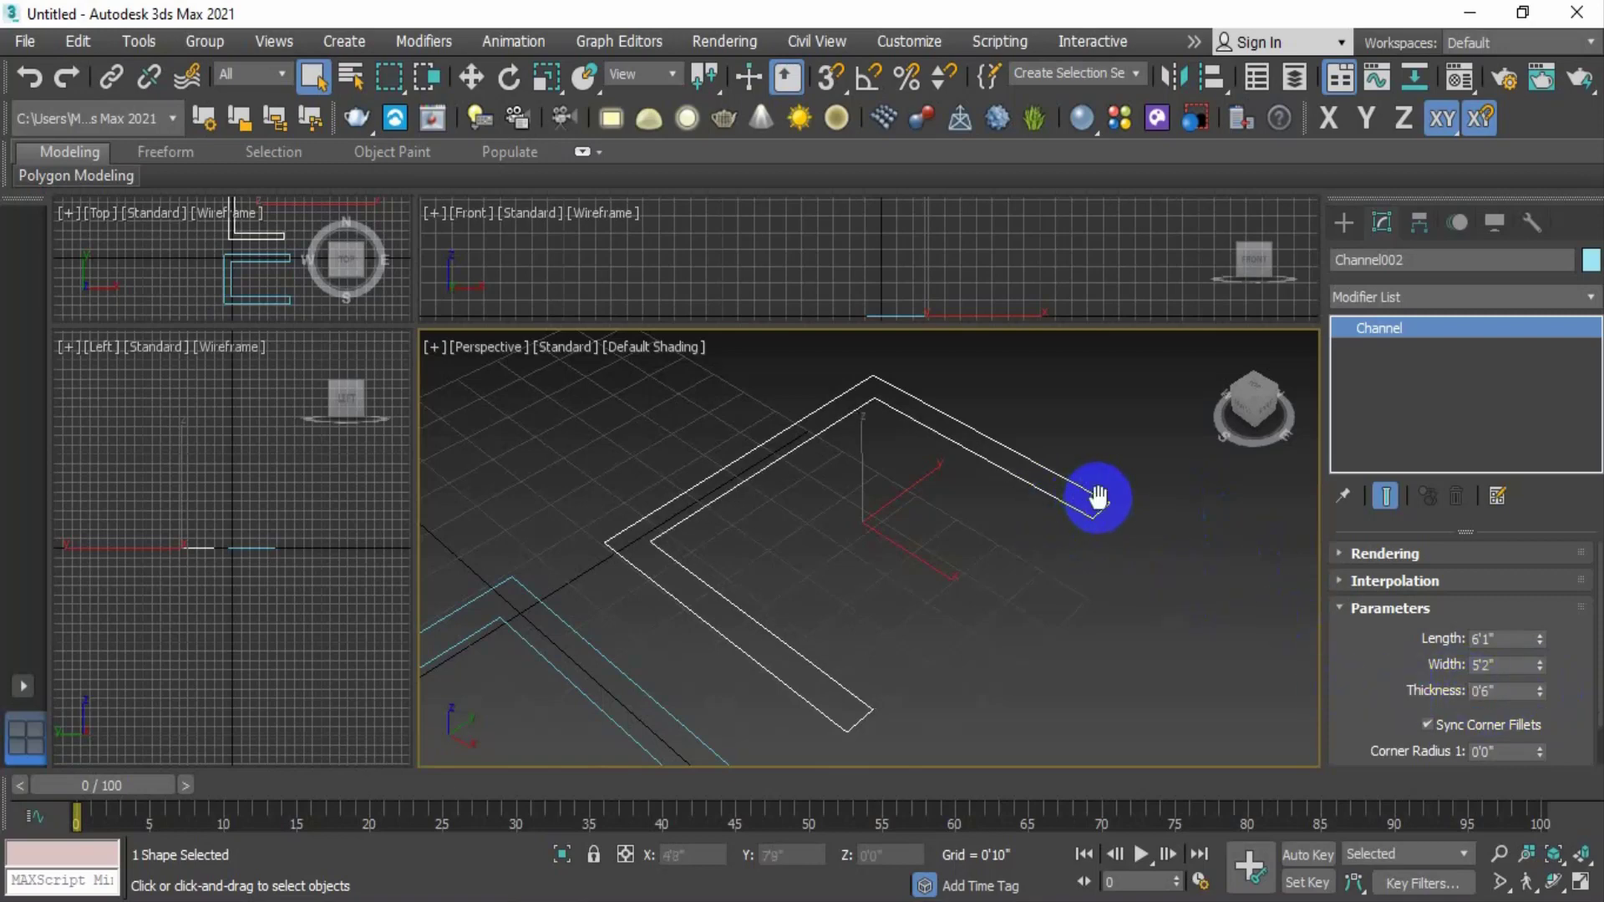
scroll(1488, 706, down, 2)
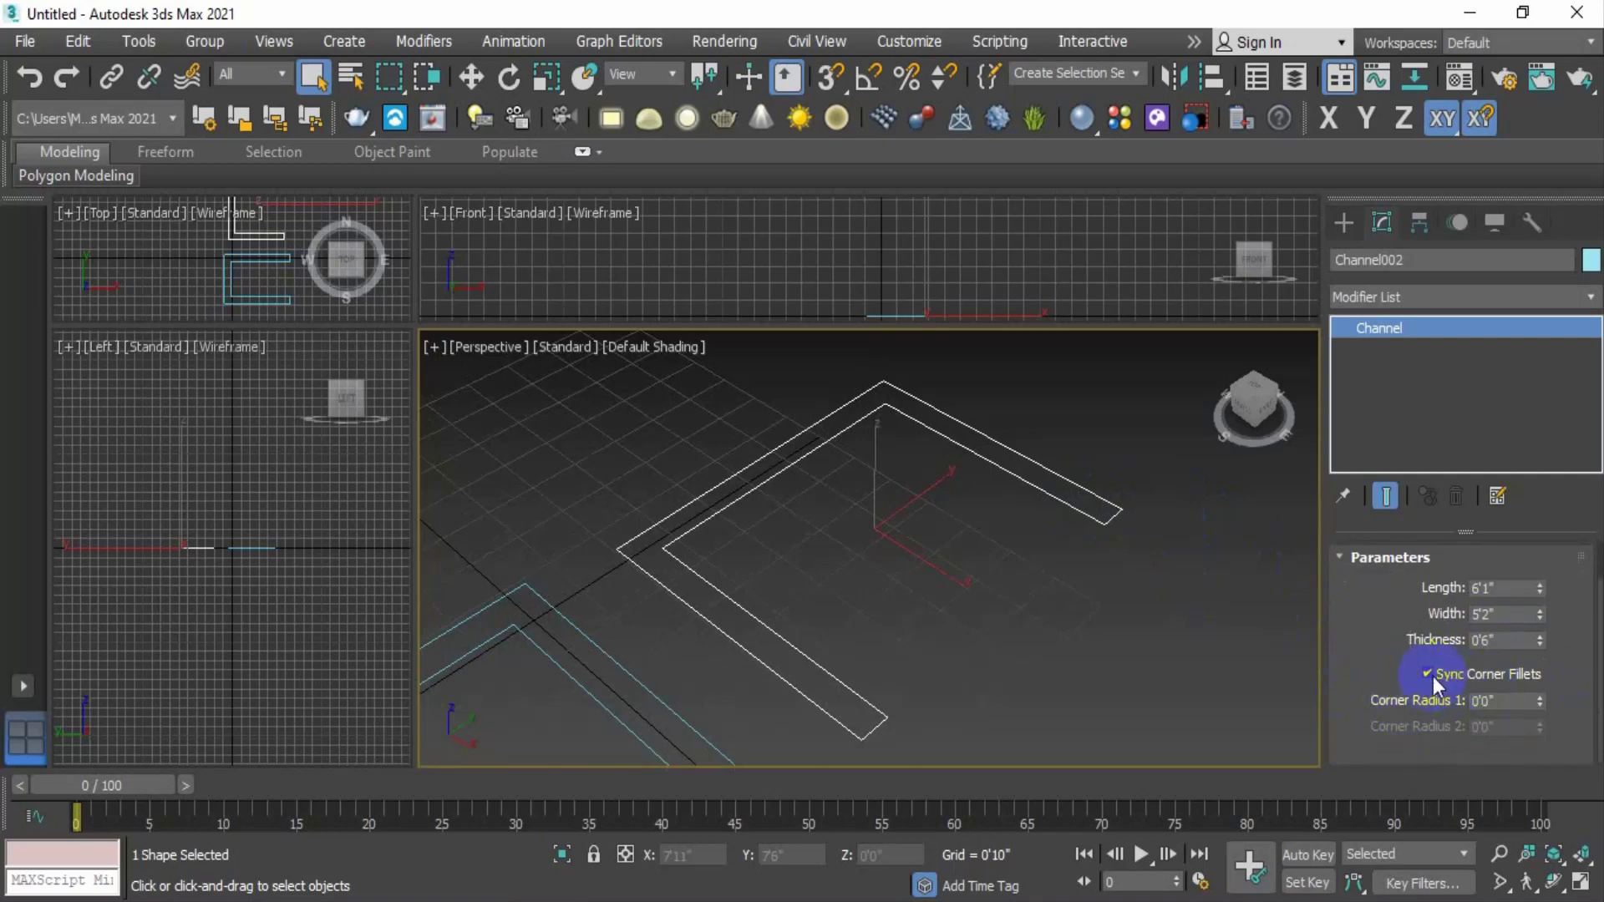
Step: Try the second Channel's Corner Radius 1 at 1'1" without Sync Corner Fillets, and restore the sharp corners and the sync option
click(1429, 673)
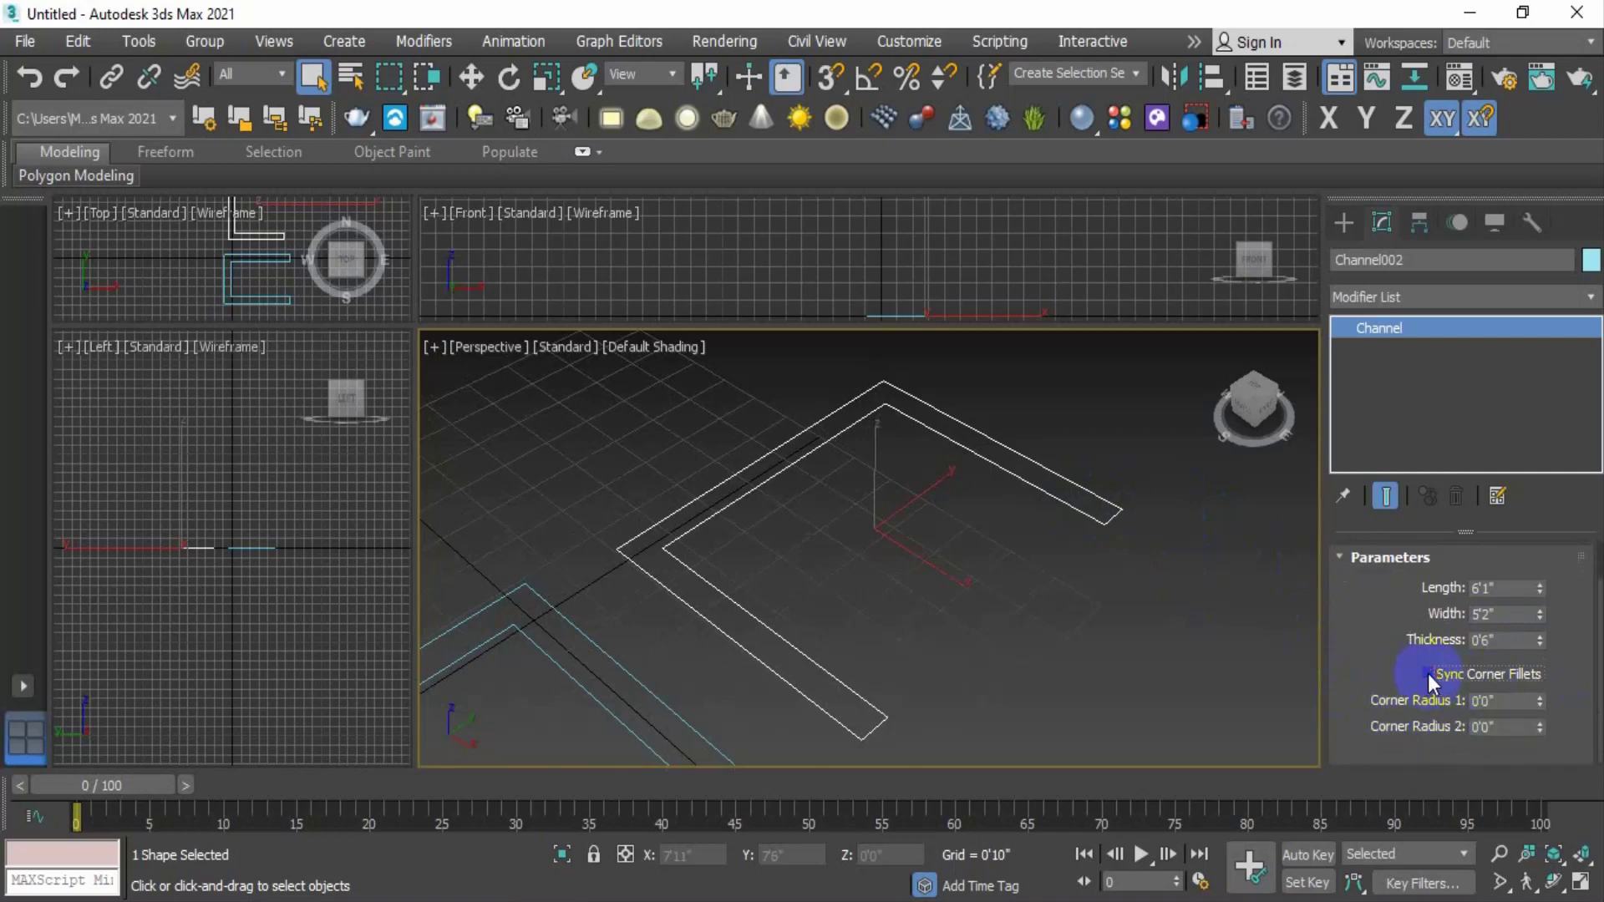
drag(1540, 700, 1595, 733)
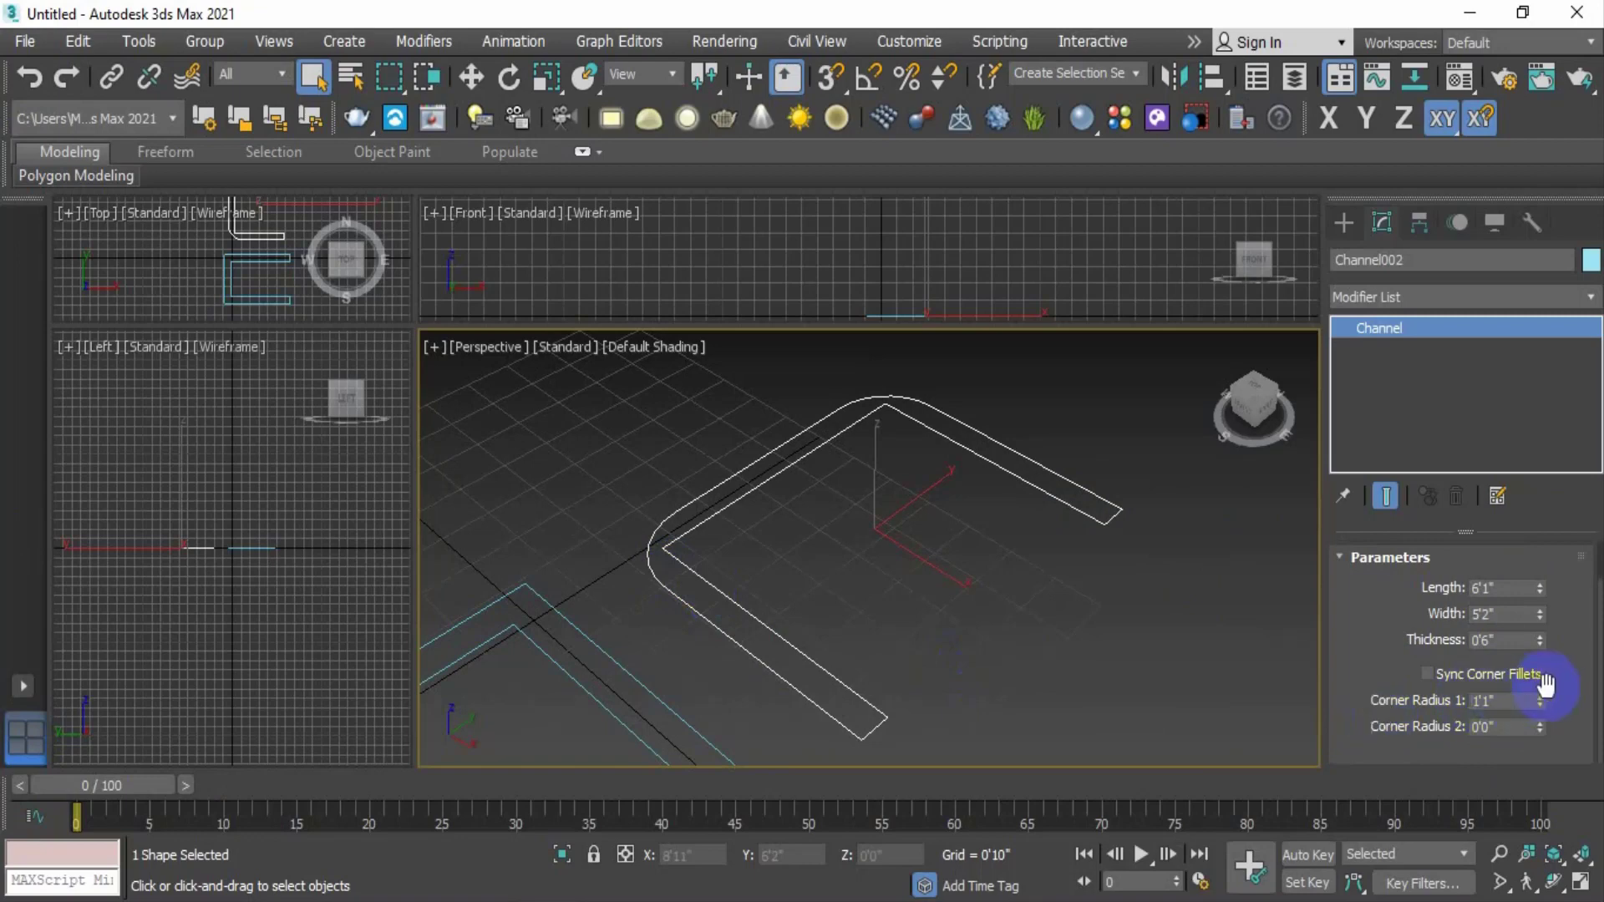
drag(1543, 698, 1531, 461)
right_click(1537, 704)
click(1430, 674)
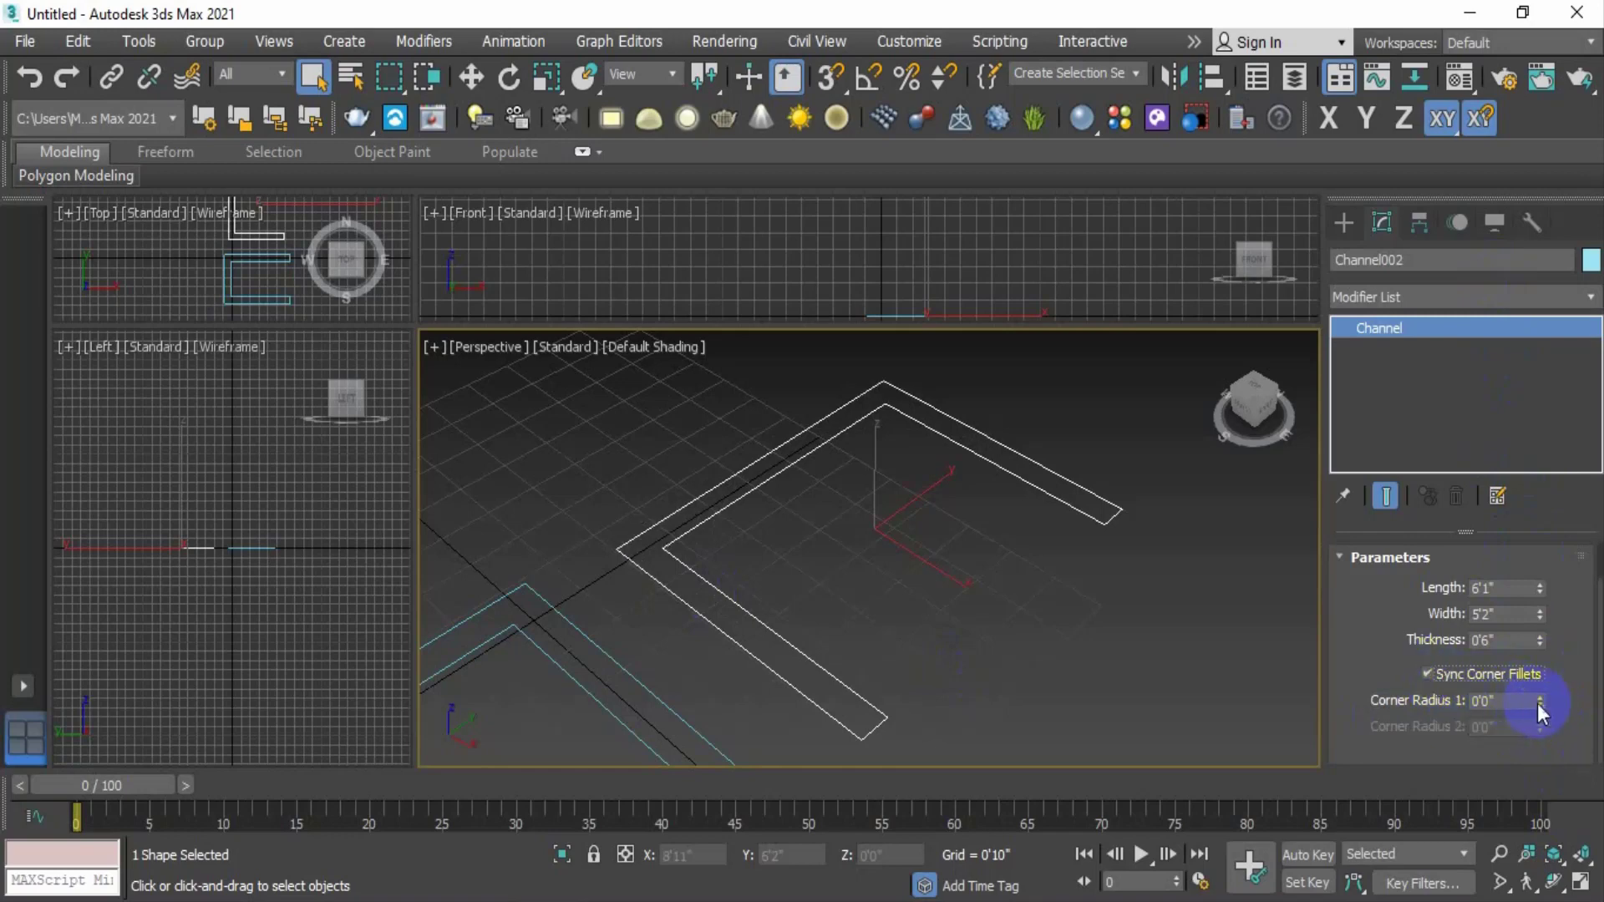
Step: Set the second Channel's synced Corner Radius 1 to 2'7" and inspect the rounded shape
drag(1538, 703, 1200, 524)
scroll(1036, 550, down, 3)
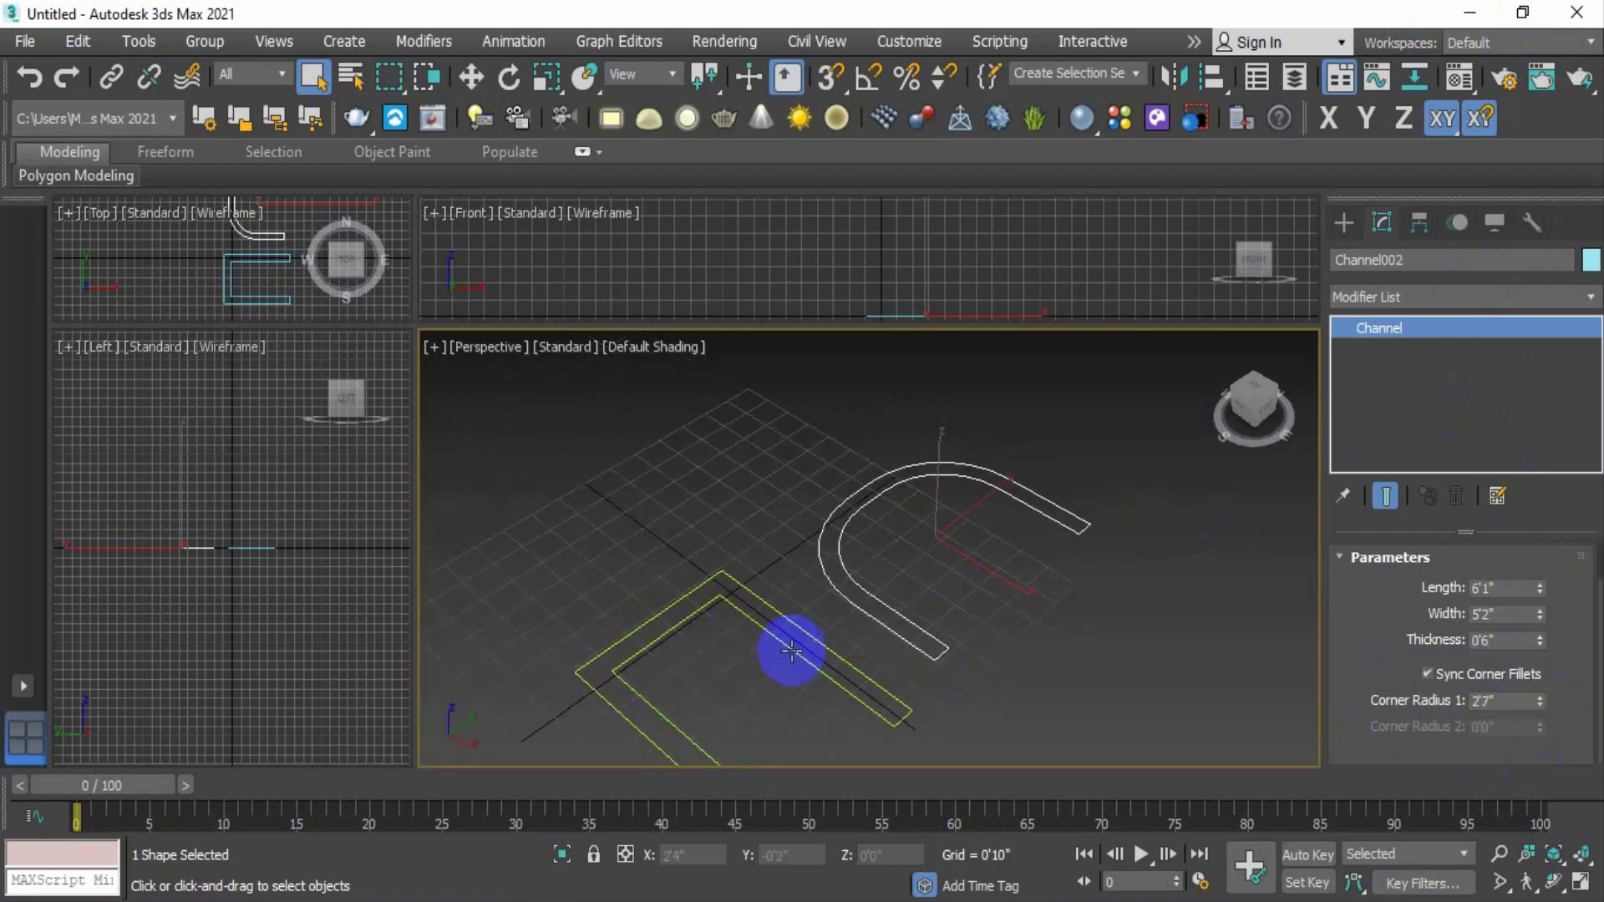
scroll(780, 573, down, 4)
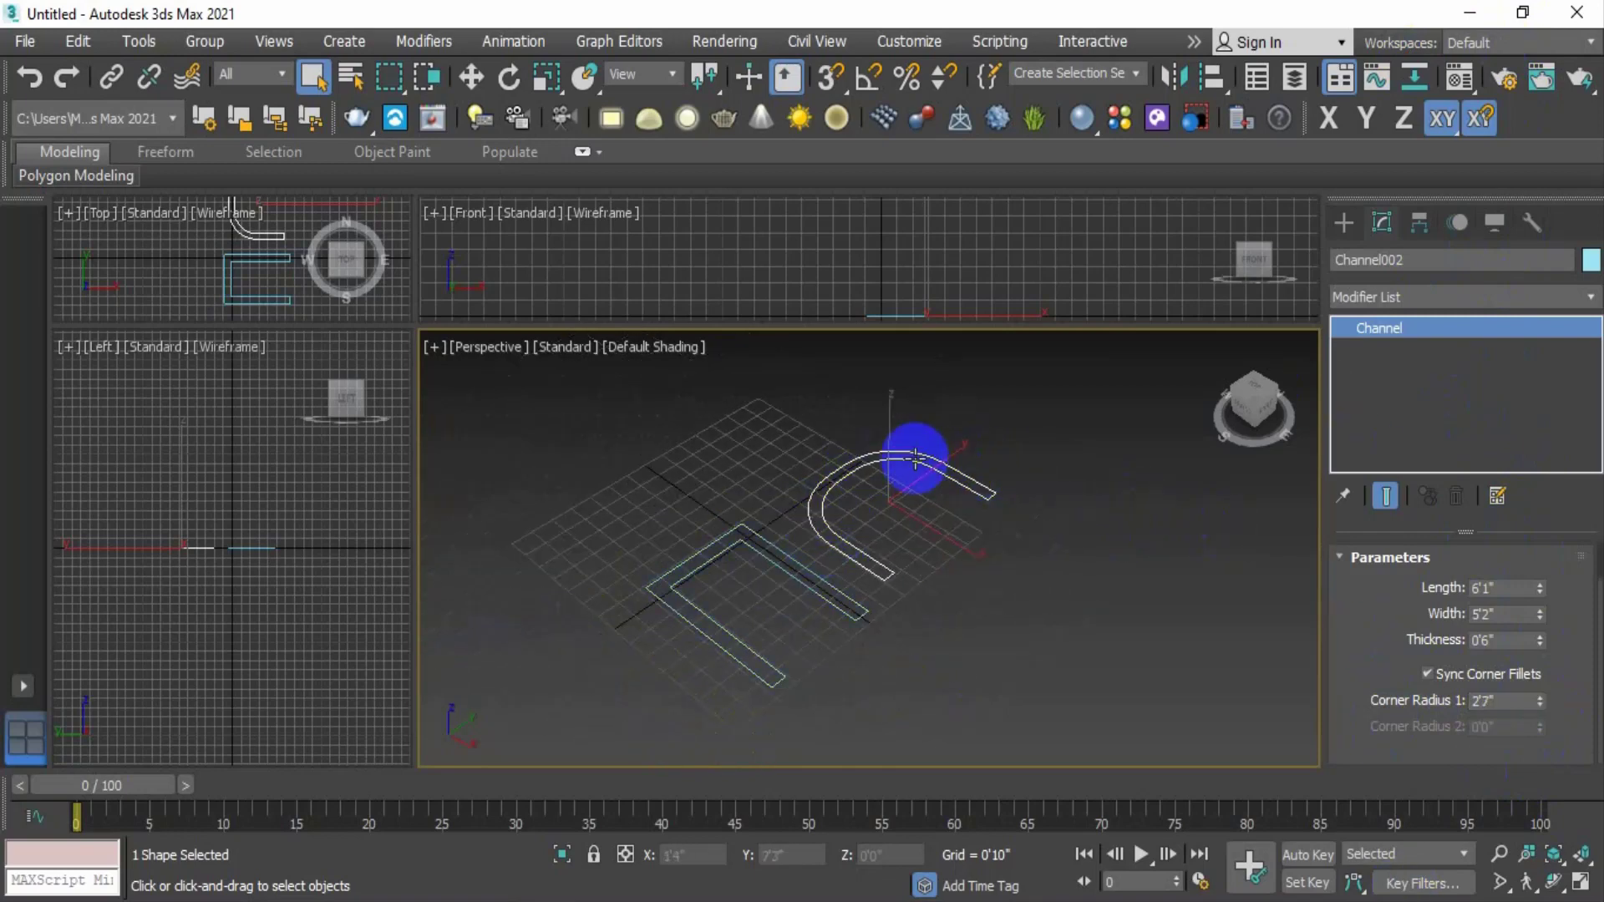
scroll(913, 459, up, 2)
scroll(884, 473, up, 1)
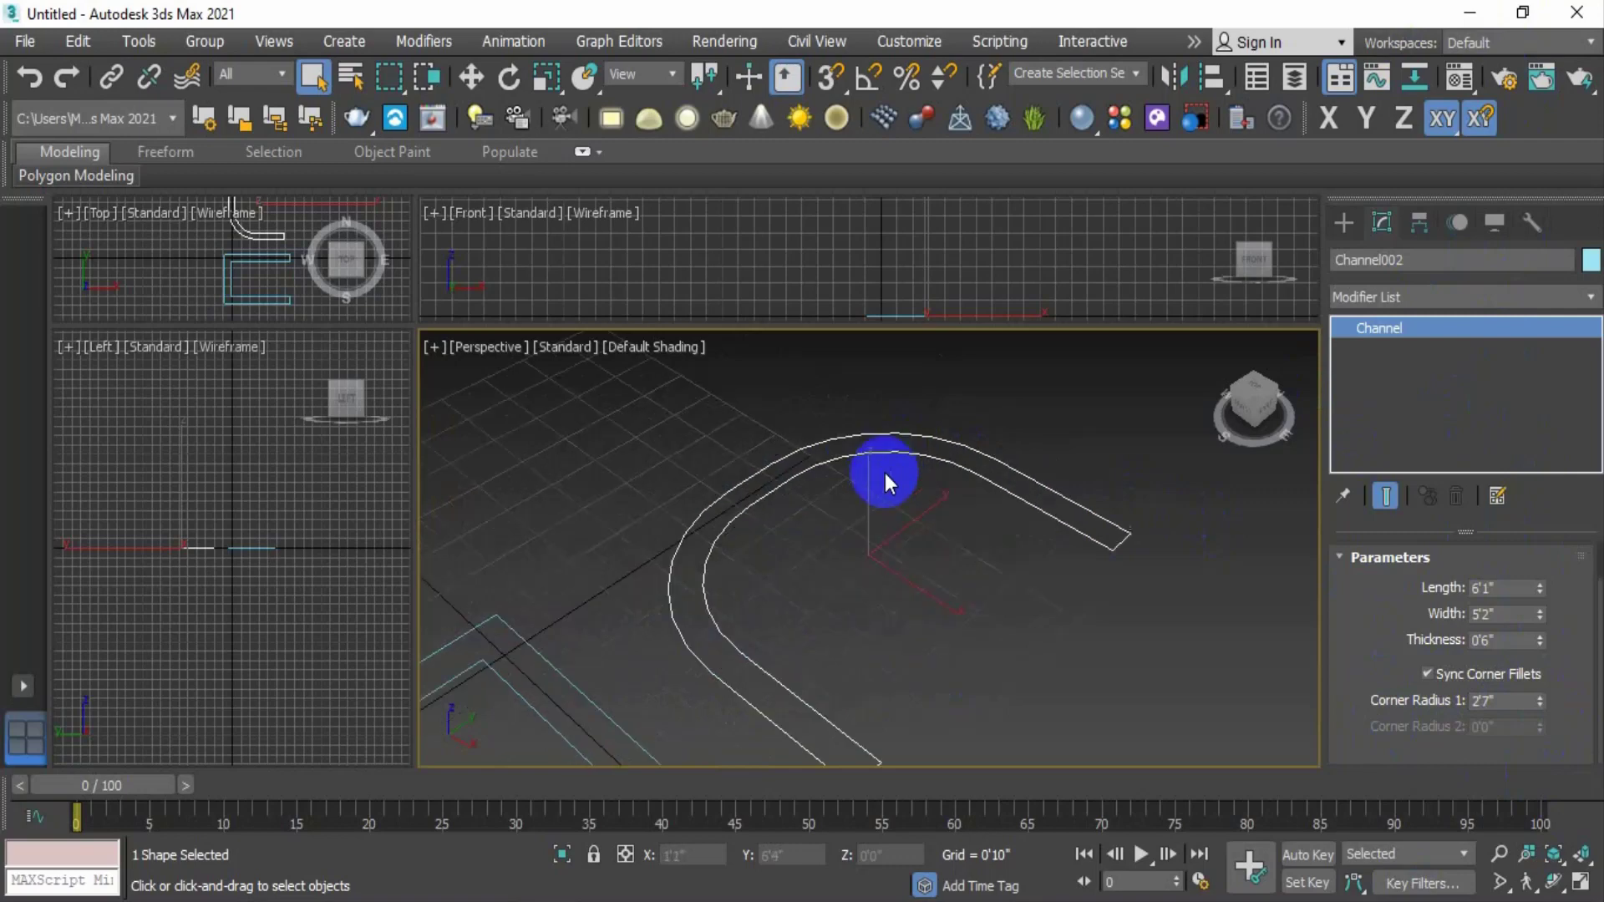
scroll(885, 473, down, 1)
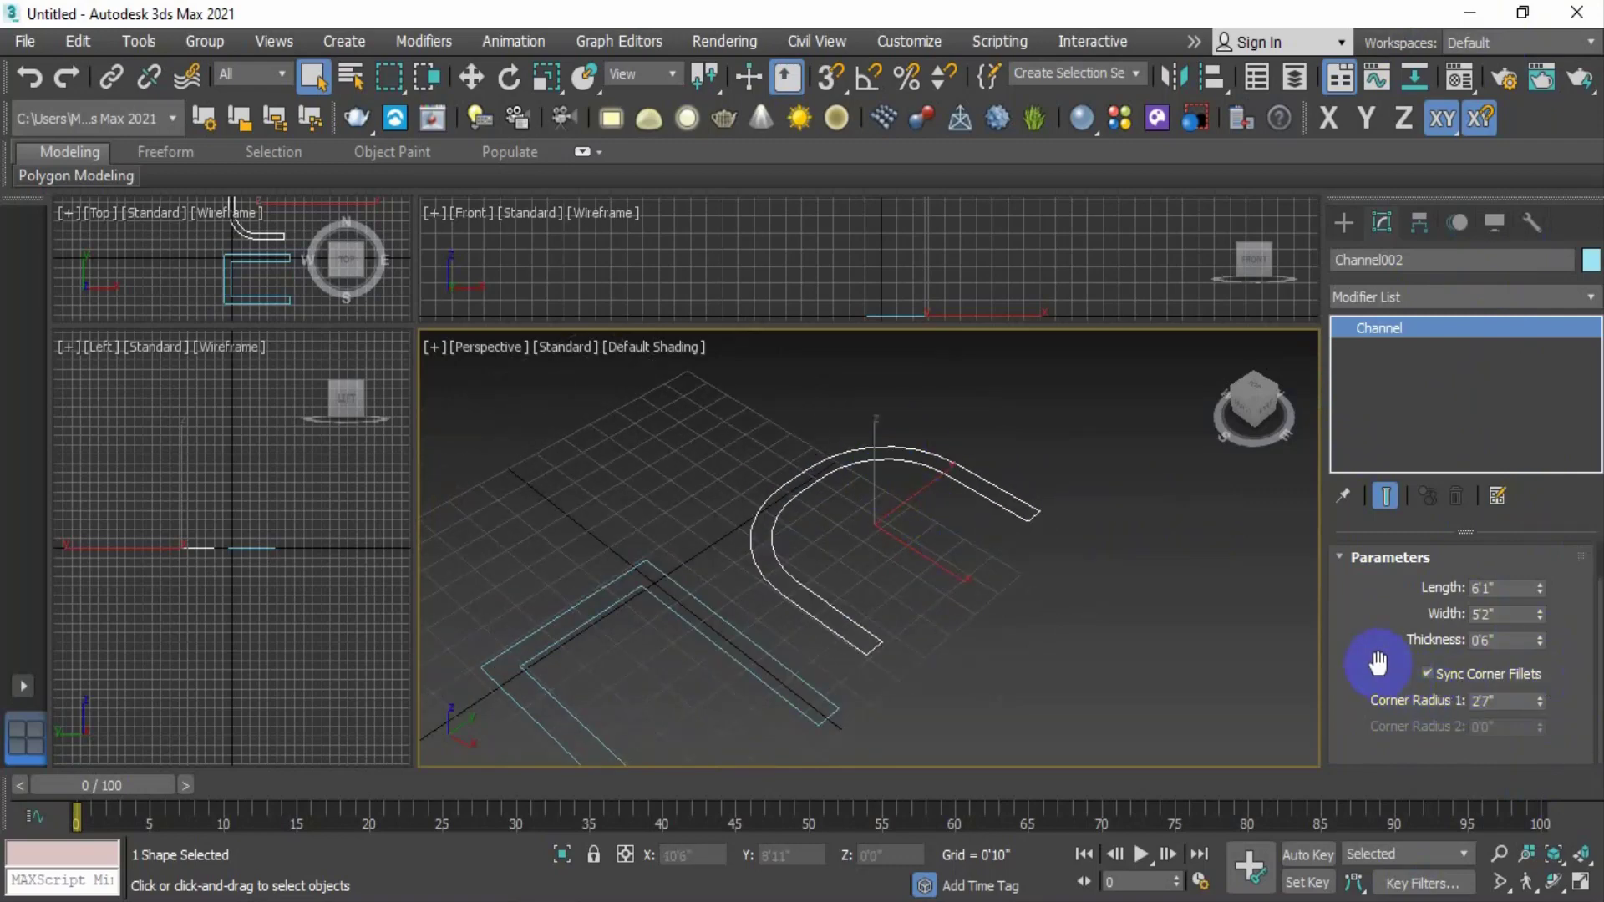
scroll(1370, 668, up, 2)
scroll(1011, 548, down, 2)
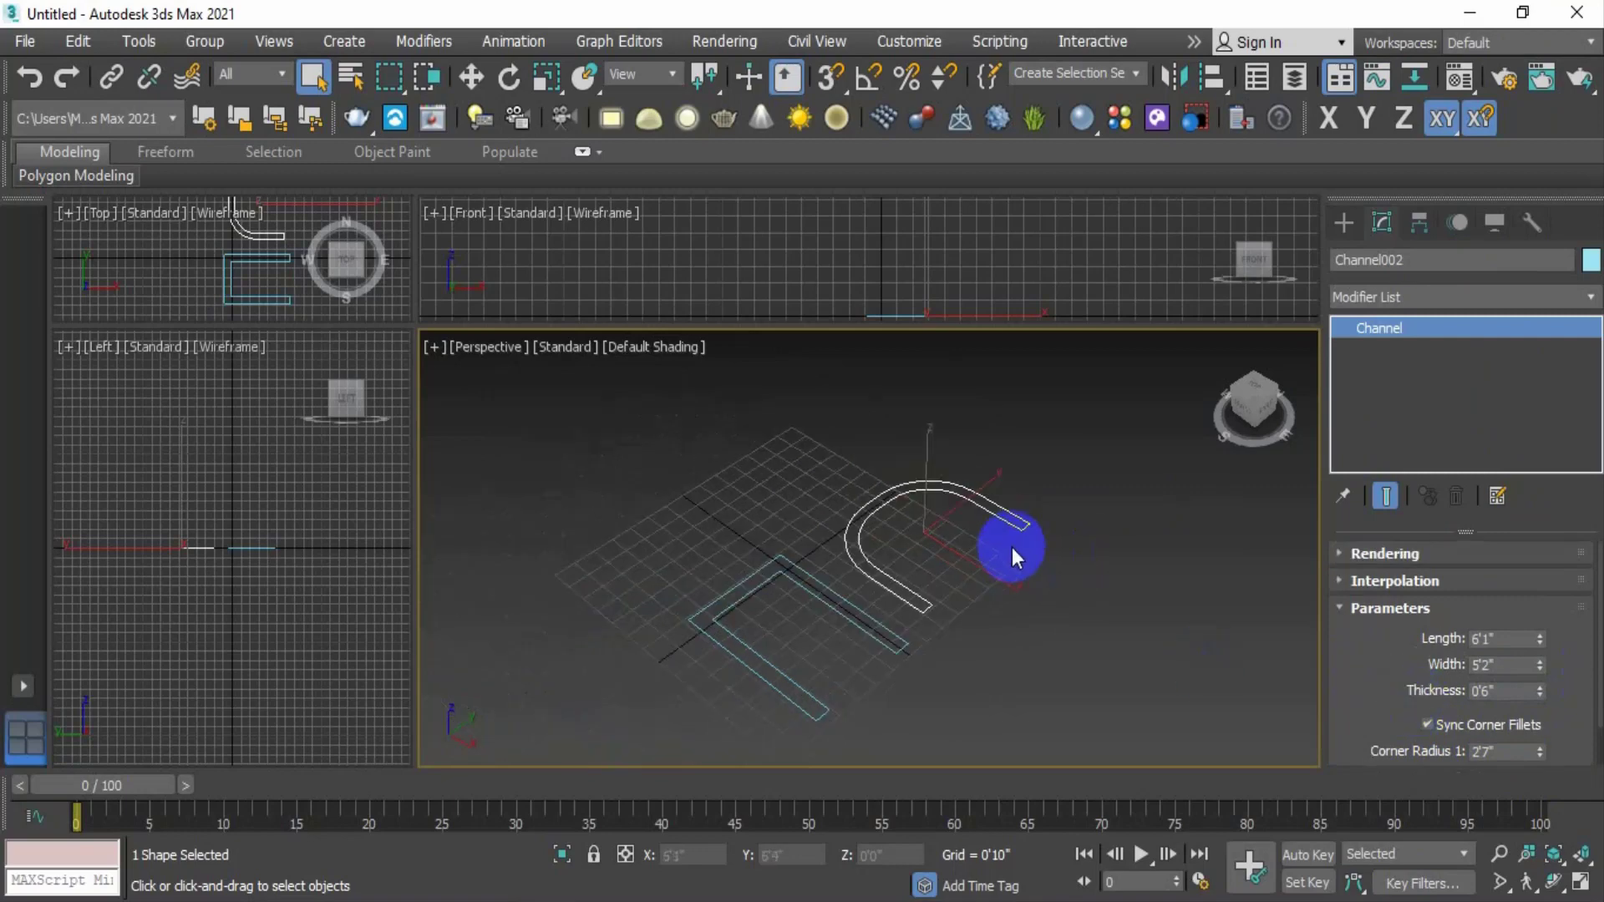
Step: Delete both Channel splines from the scene
key(Delete)
click(875, 646)
key(Delete)
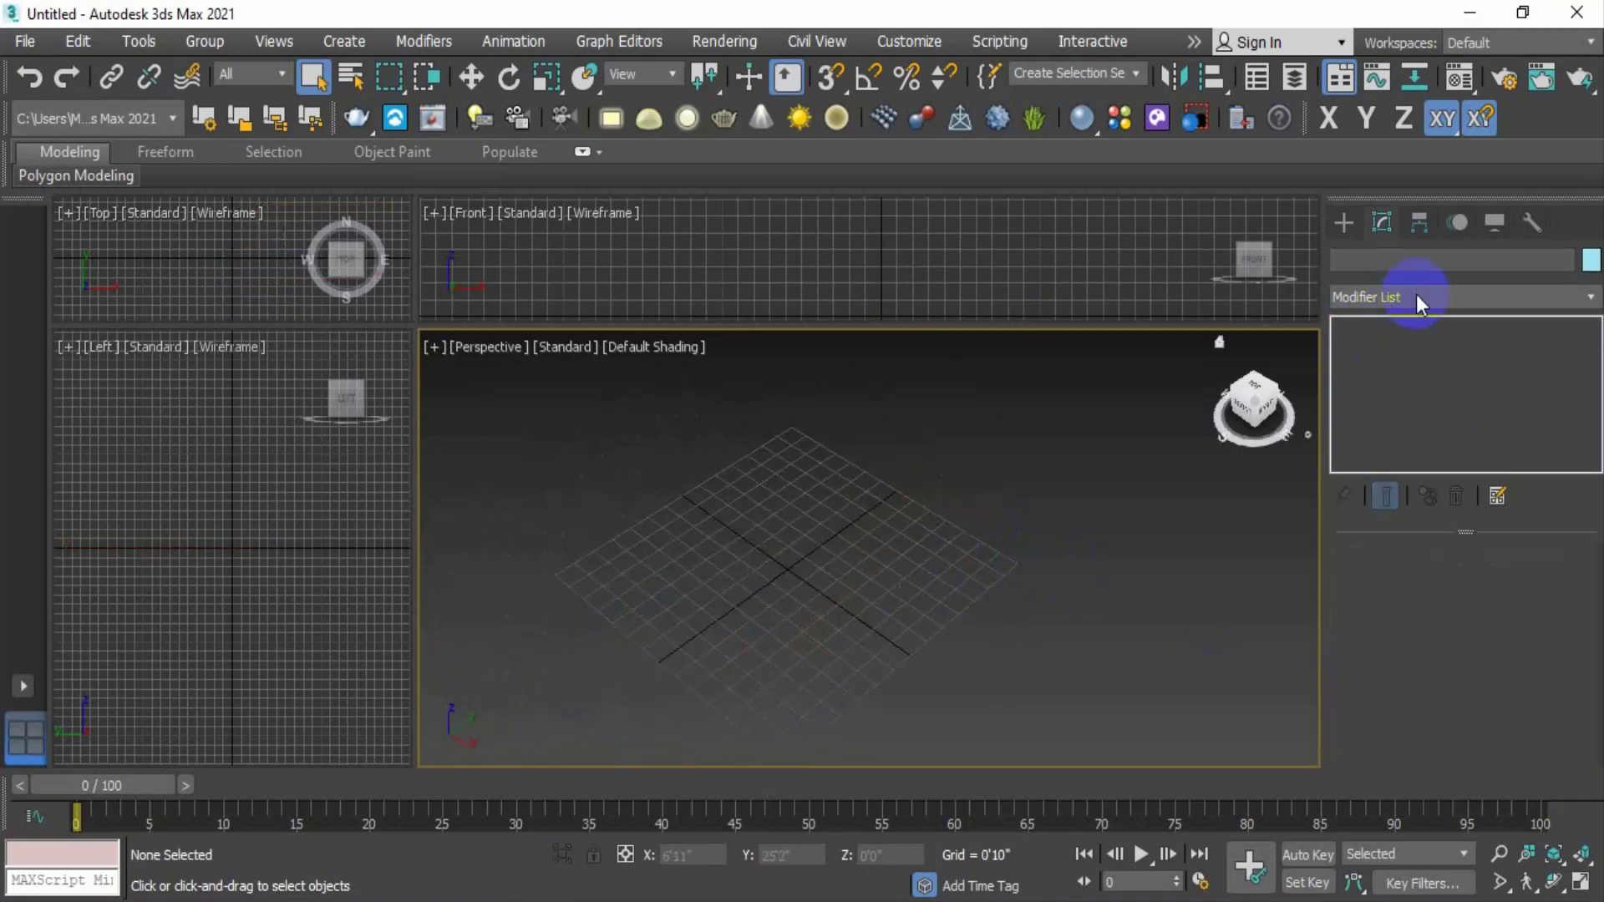
Step: Draw an Angle extended spline about 8'5" long, 5'3" wide and 0'9" thick on the grid in the Perspective viewport
click(1344, 222)
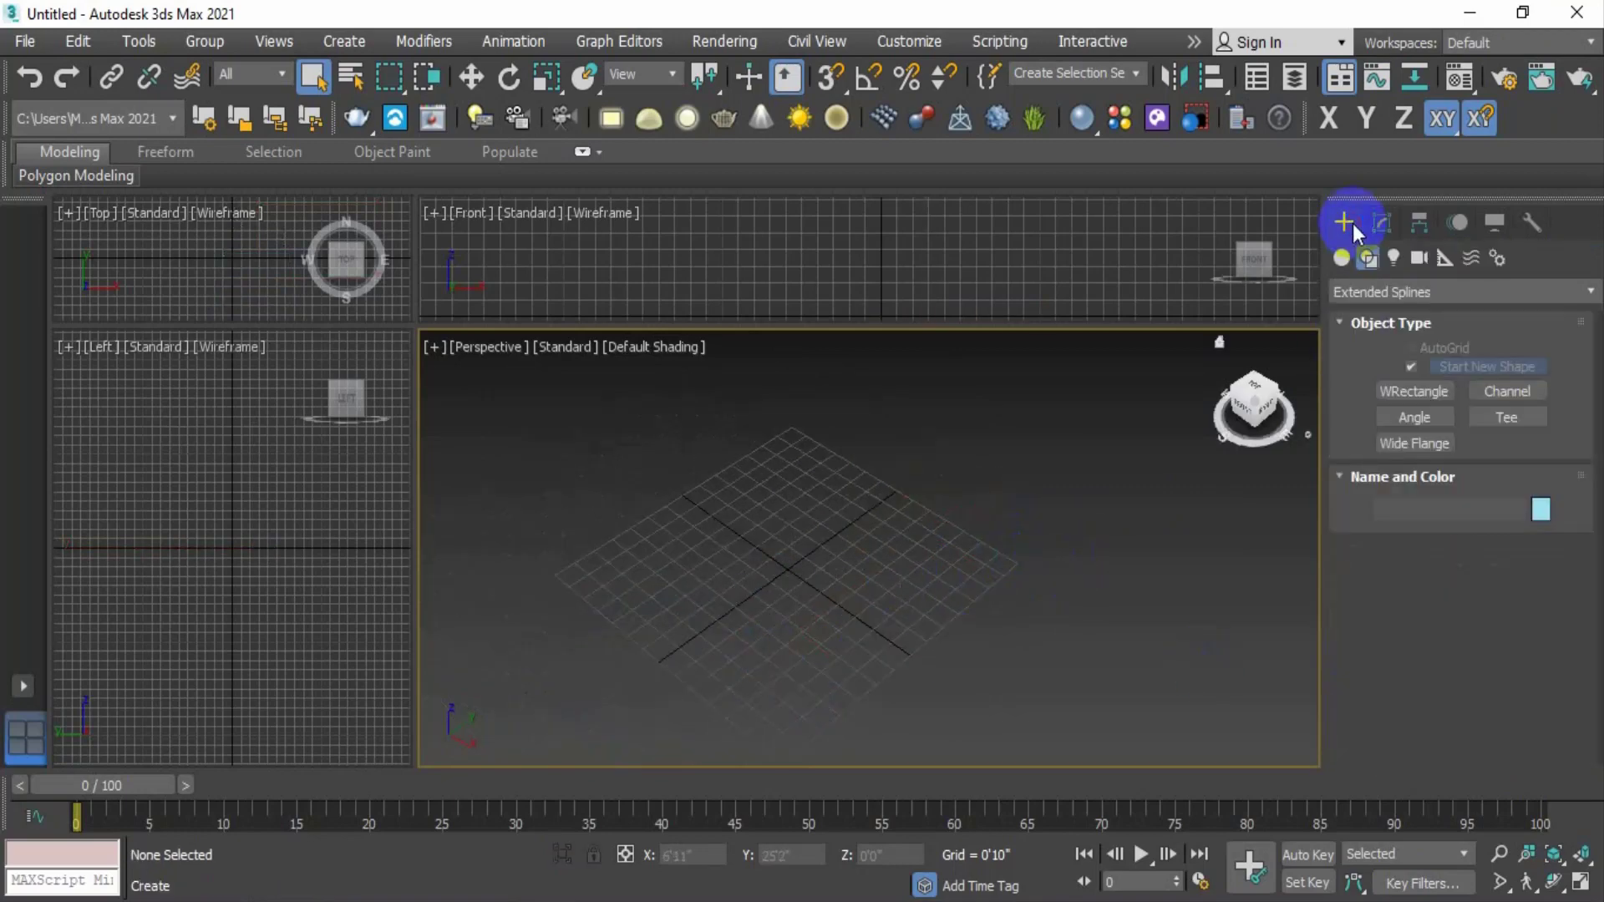
click(1425, 423)
middle_drag(861, 573, 911, 512)
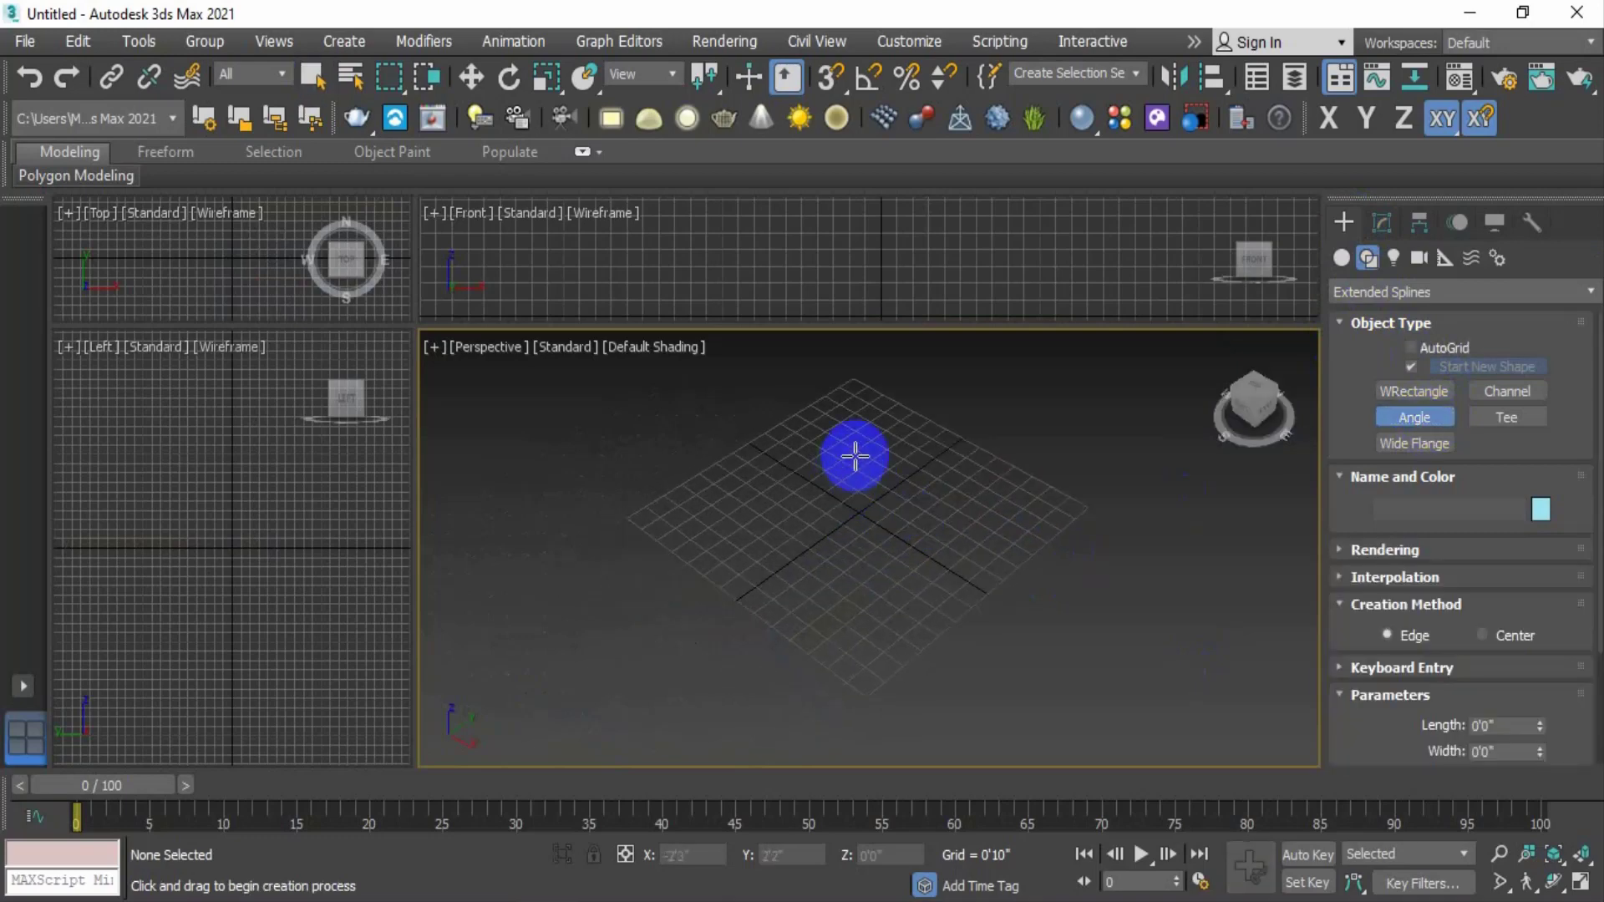
drag(855, 455, 823, 629)
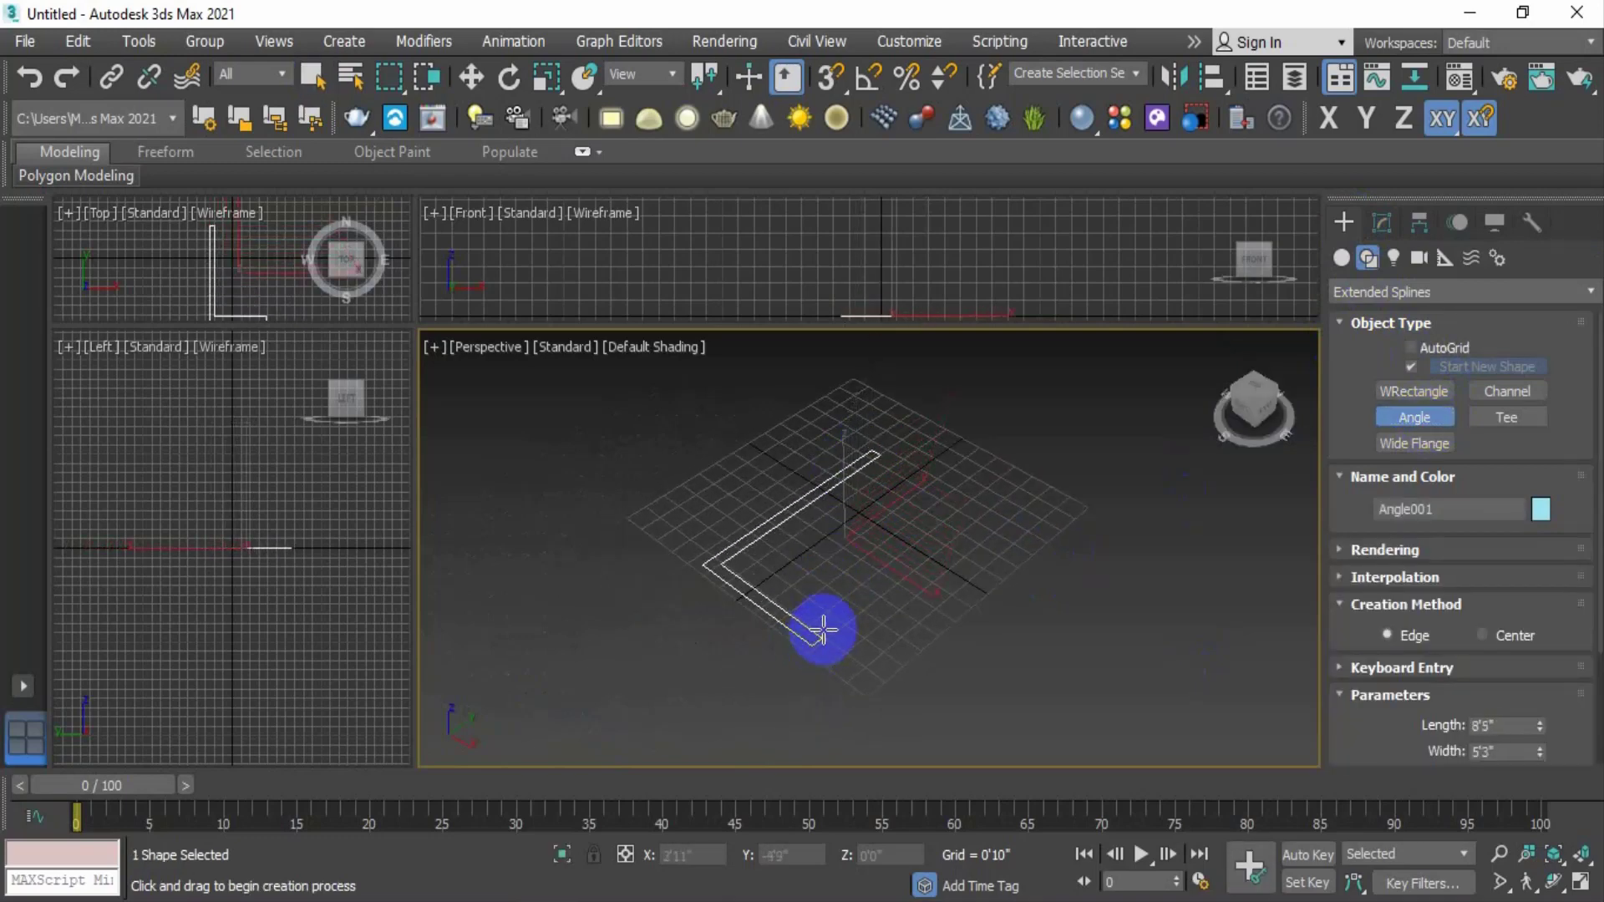
scroll(816, 548, up, 3)
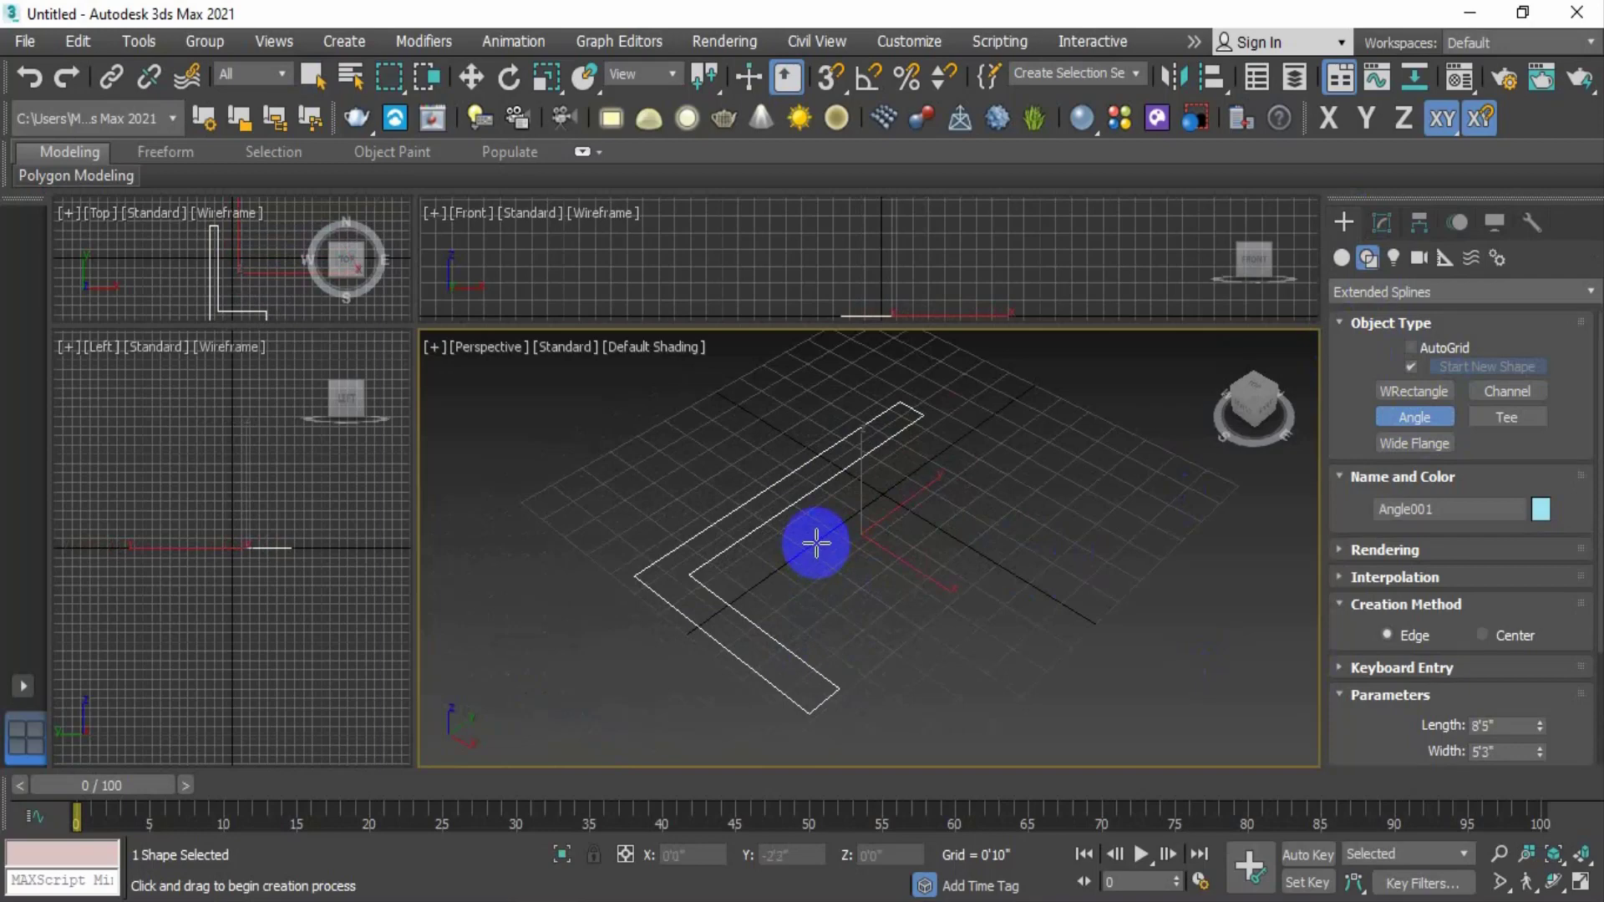
Step: Examine the object types under Extended Primitives and return to the Extended Splines category
click(1341, 256)
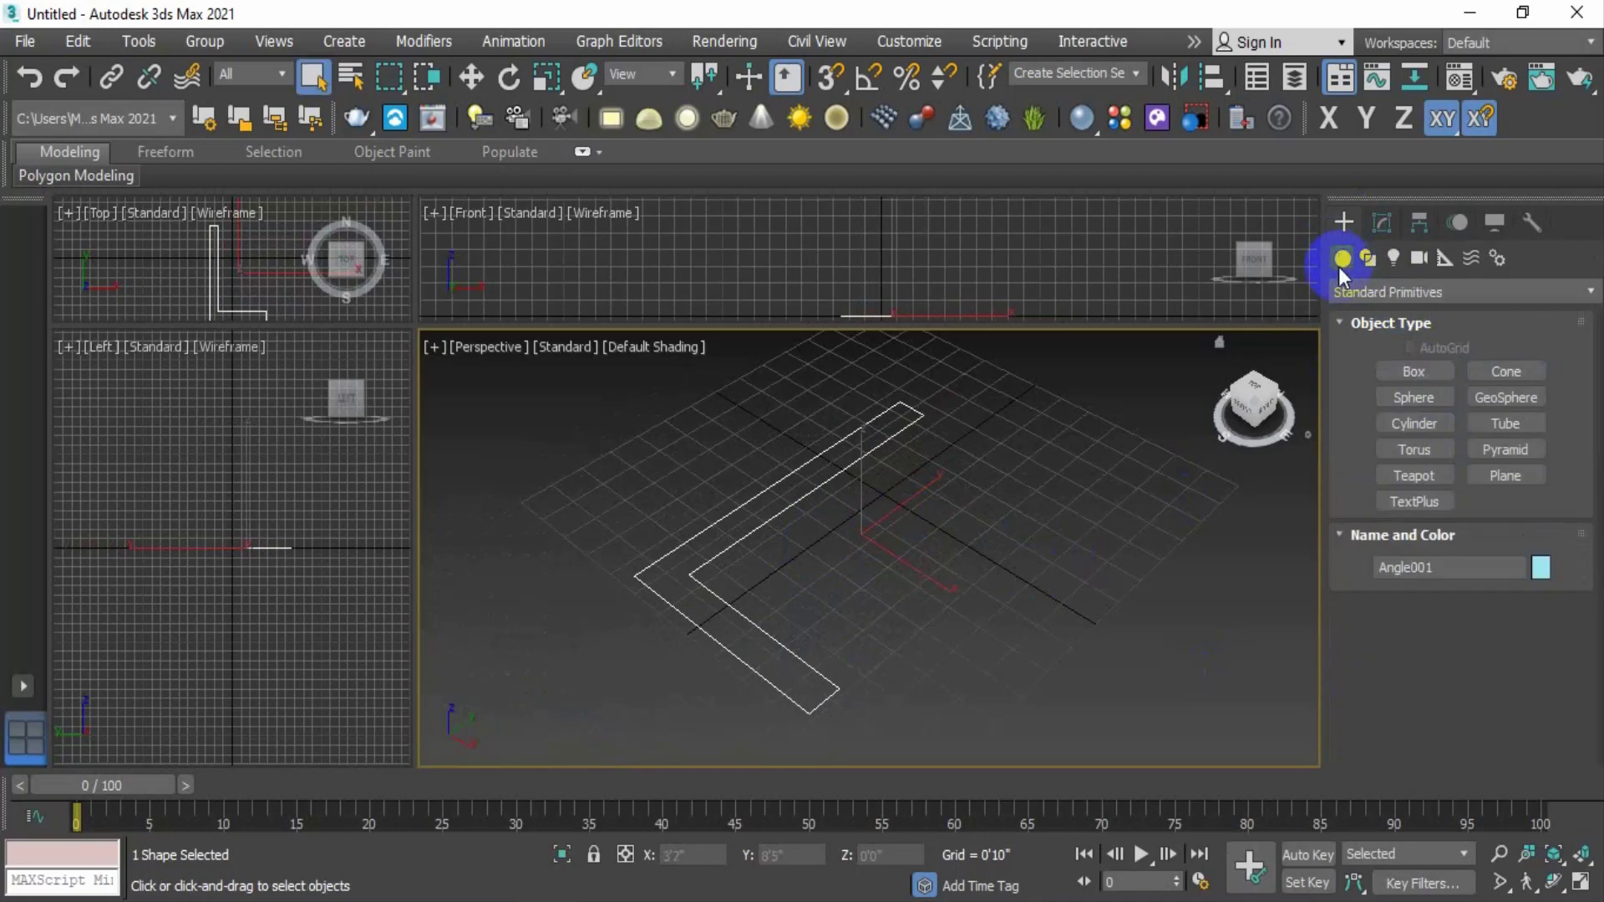
click(1396, 294)
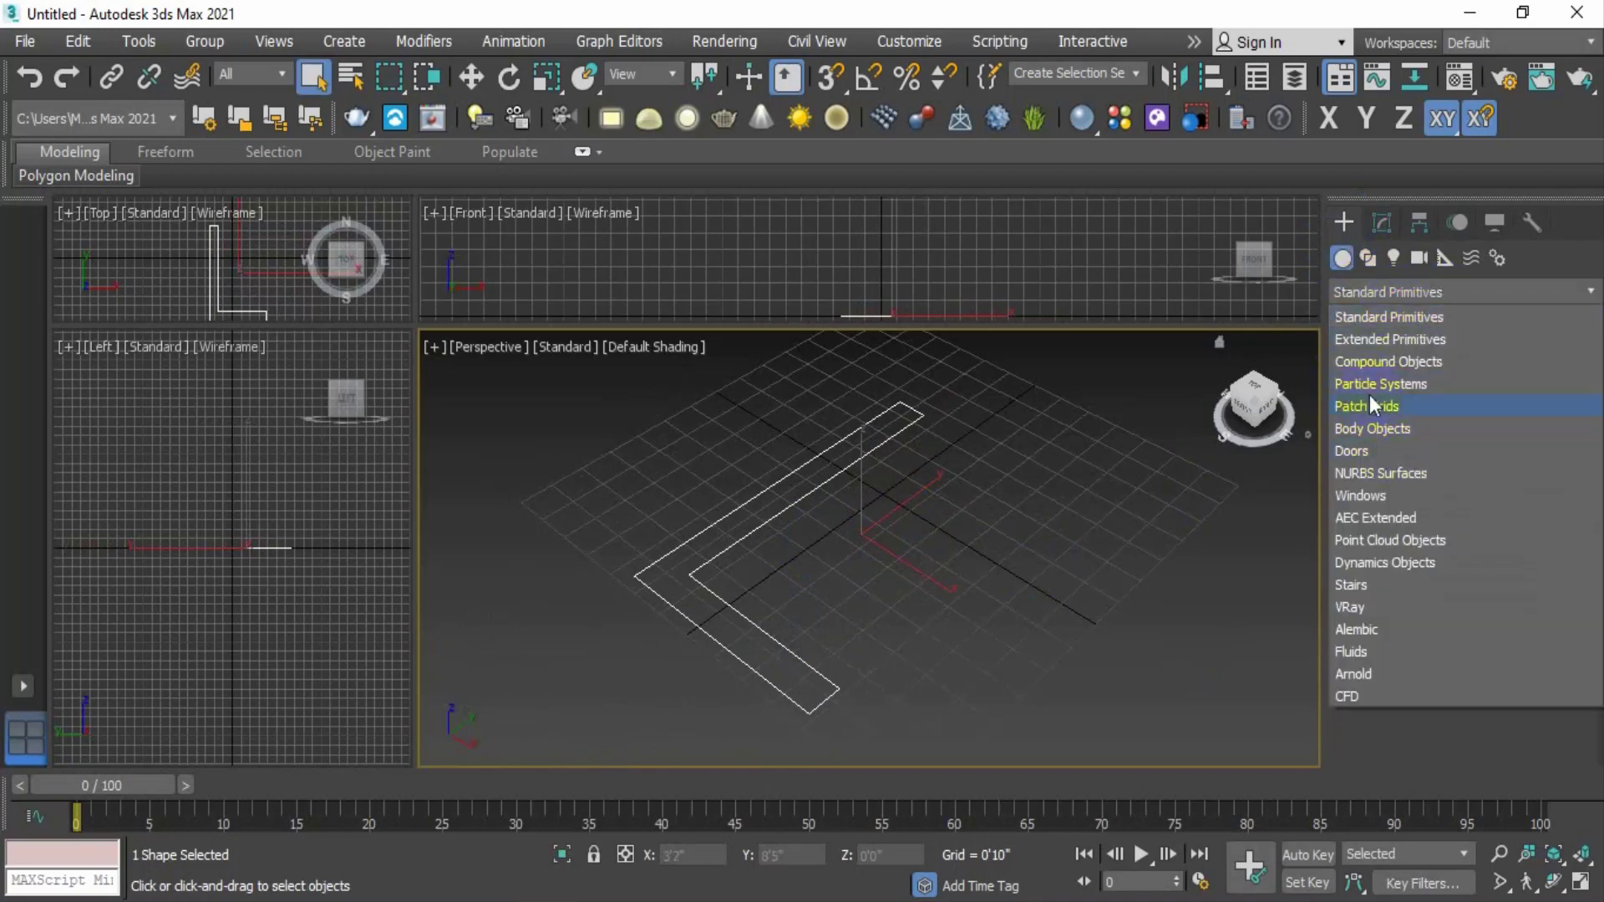
click(1386, 341)
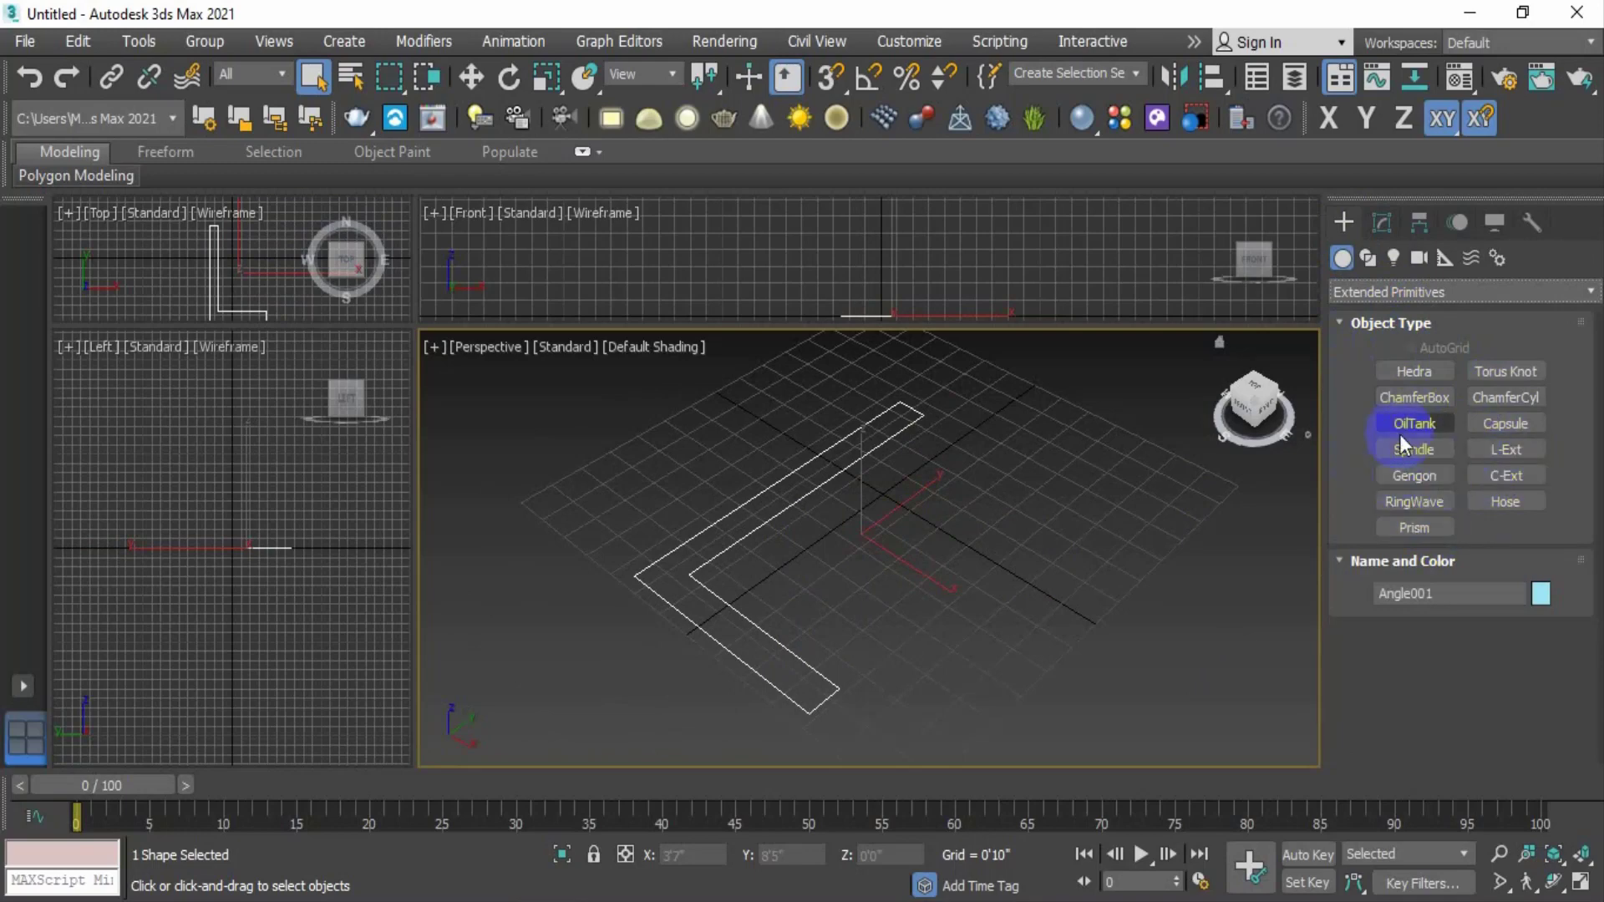
click(1367, 260)
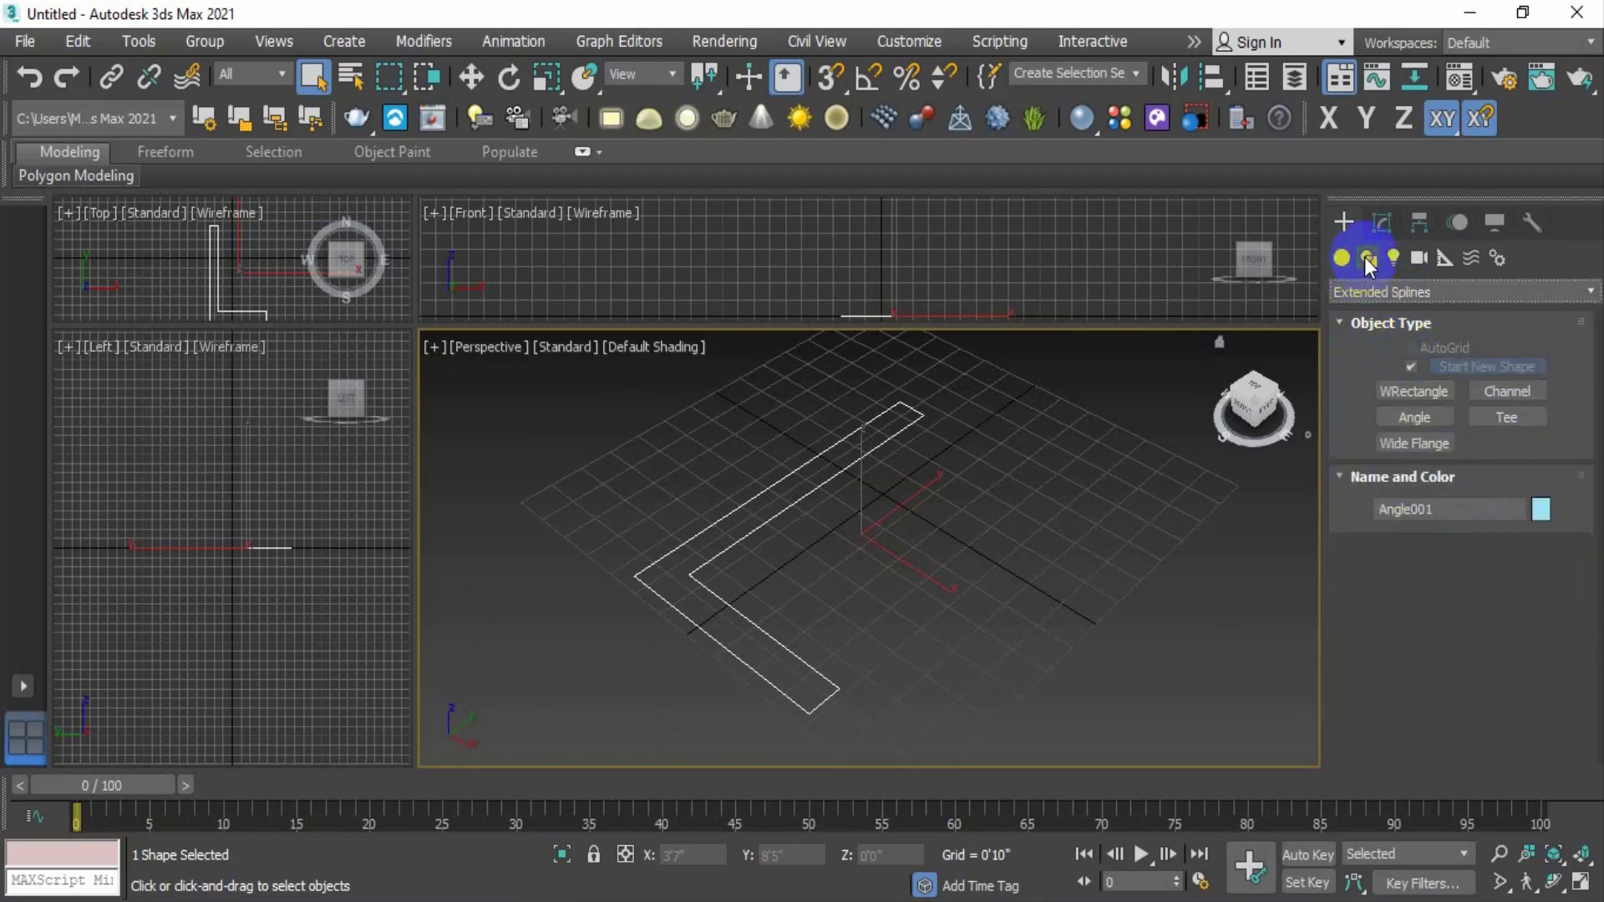
click(1404, 289)
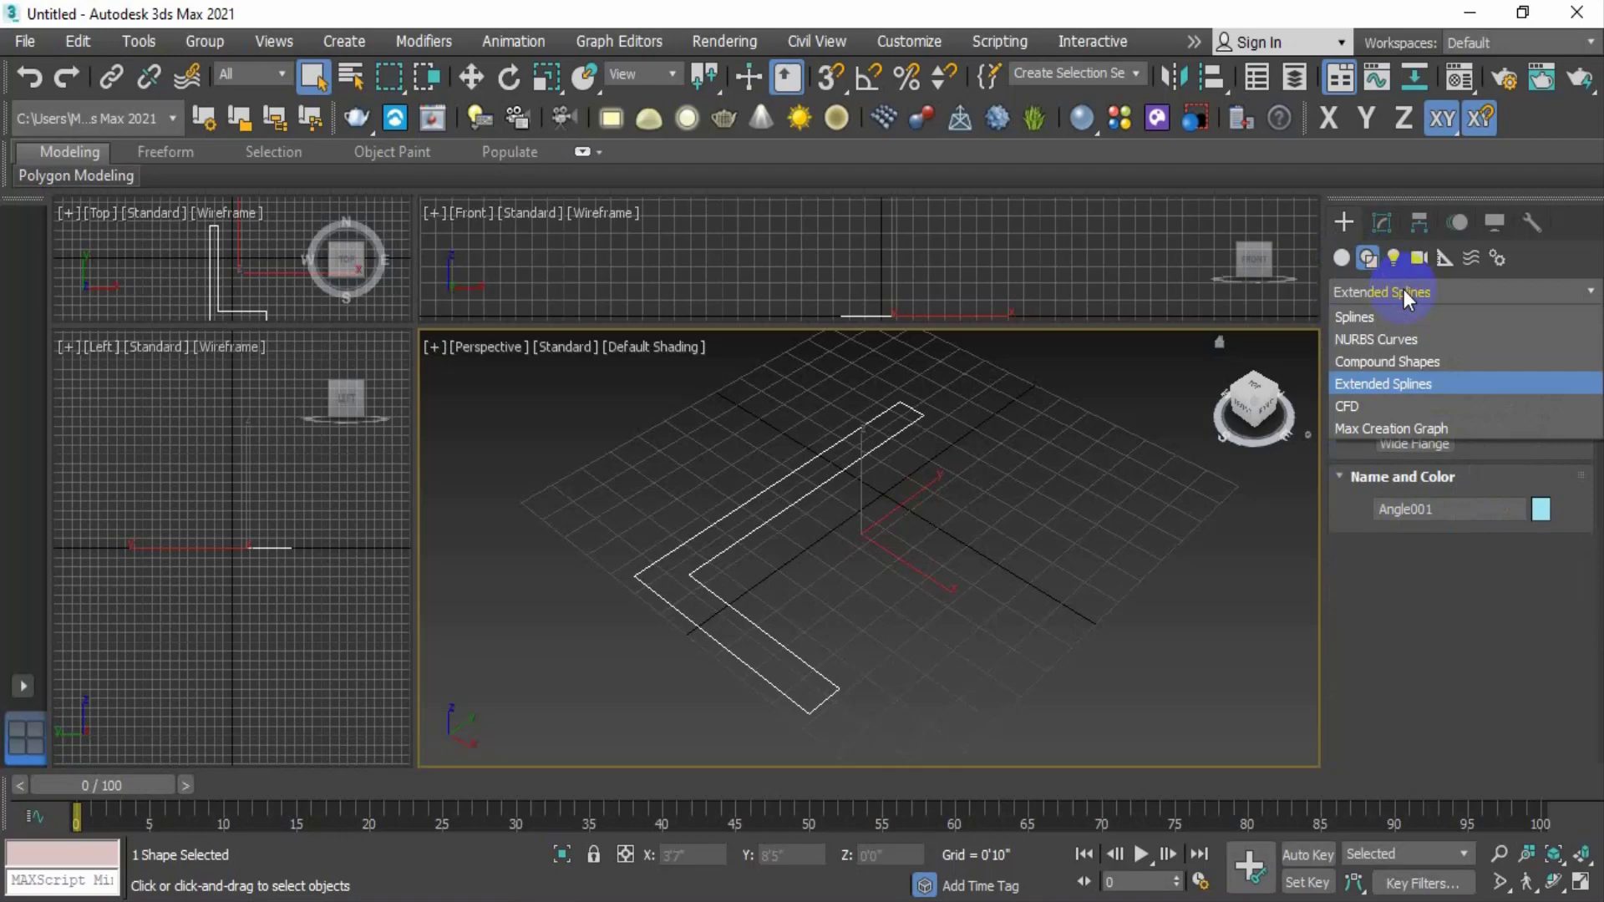
click(1412, 378)
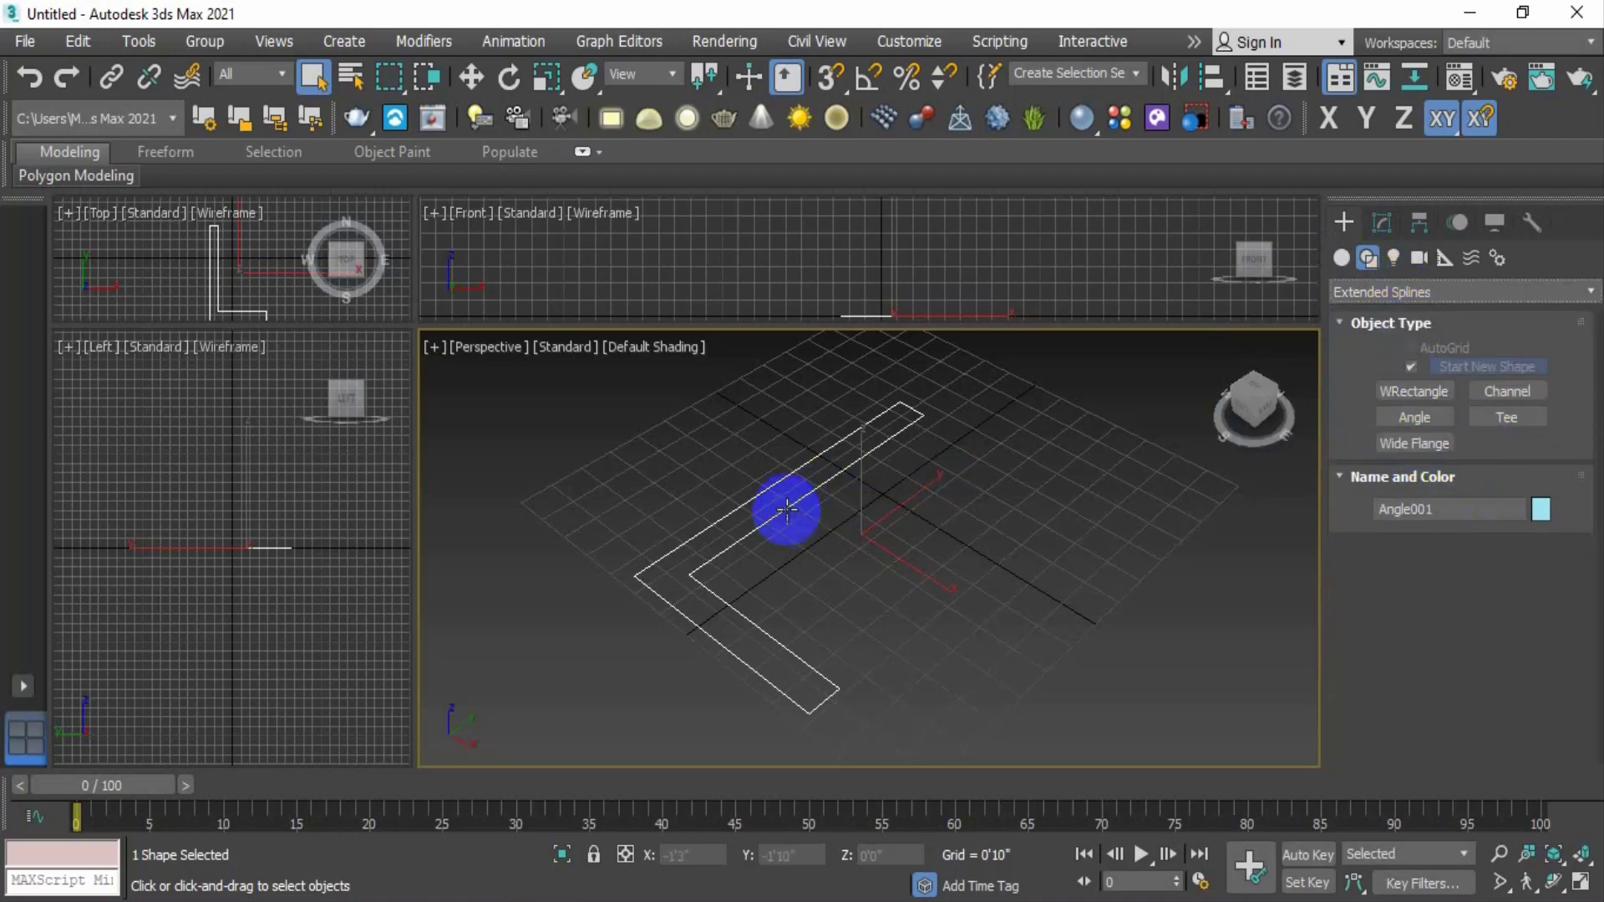
middle_drag(787, 509, 806, 544)
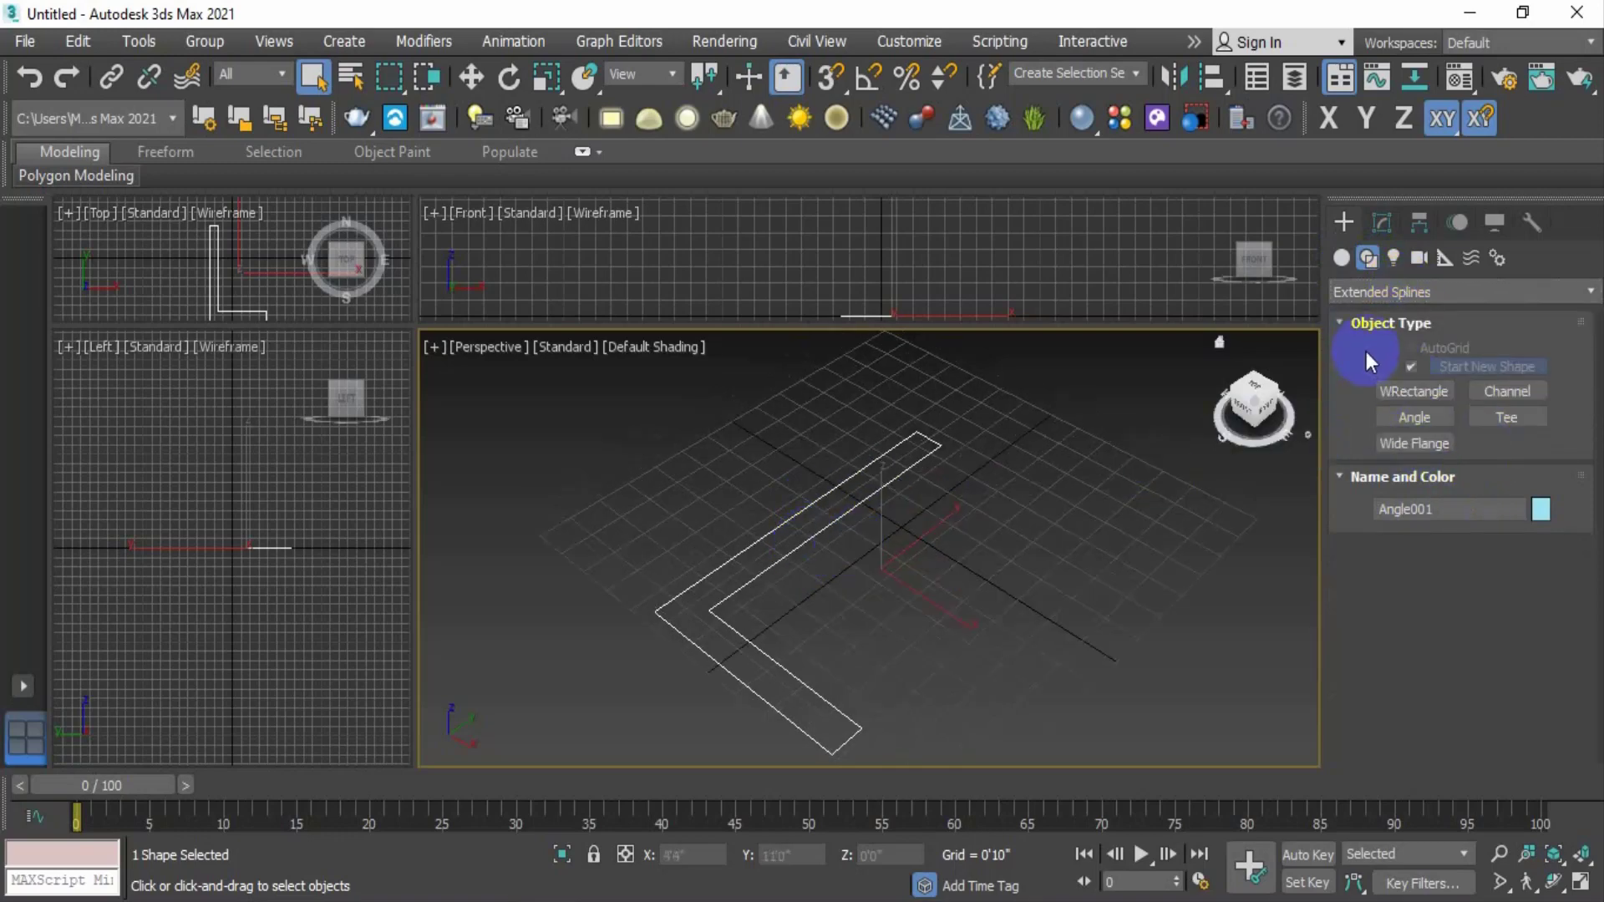
click(1477, 422)
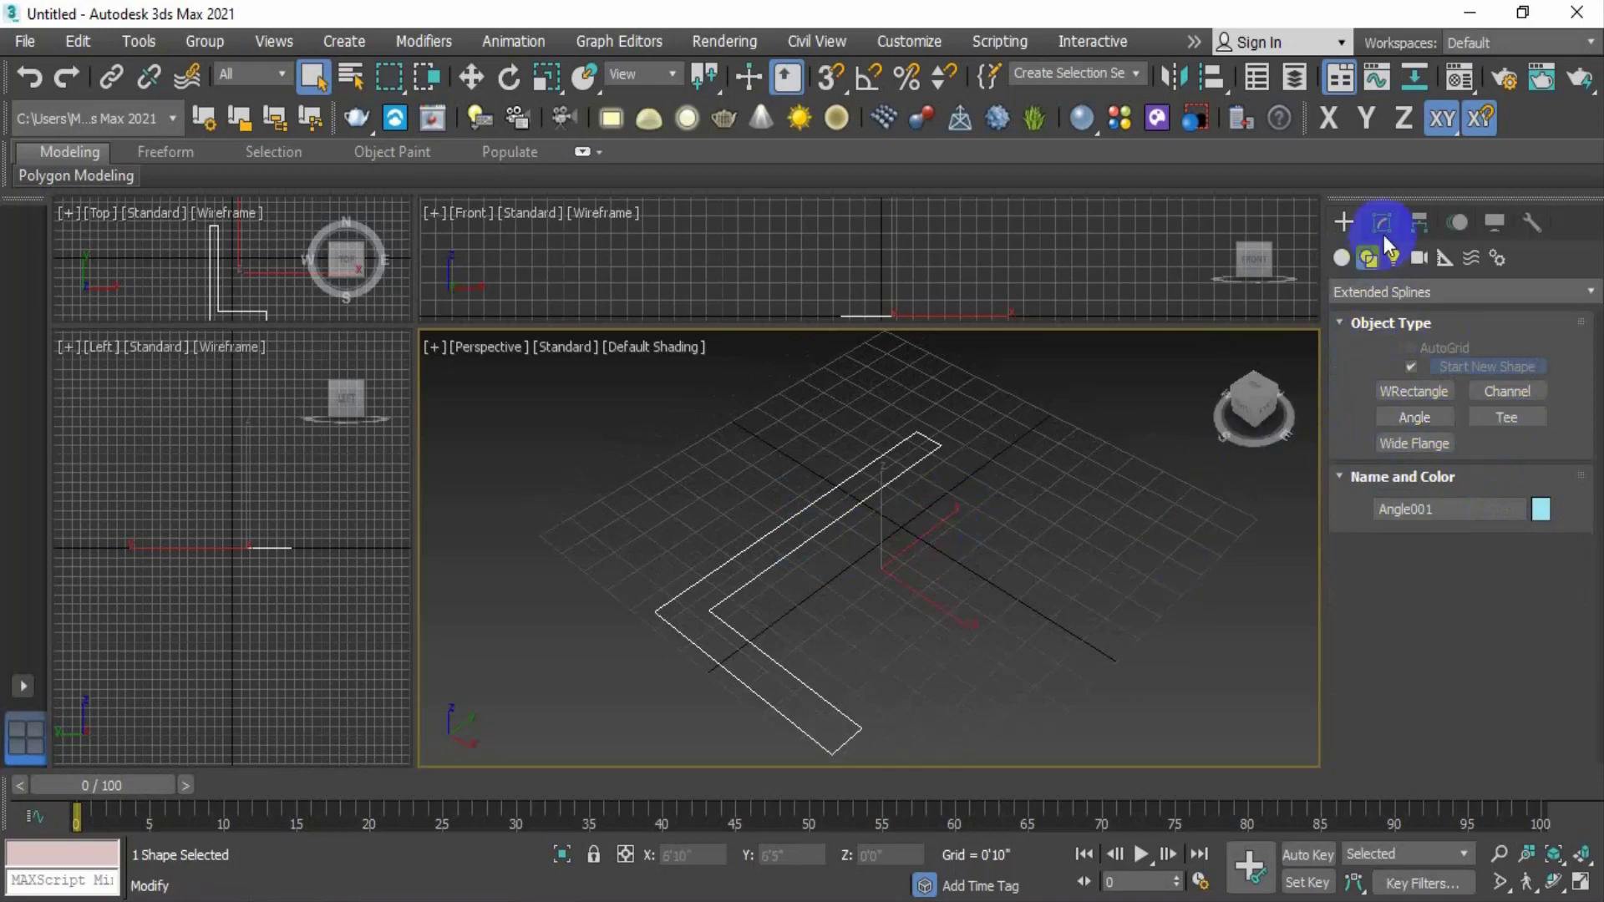
Step: Round the ends of the Angle spline by setting its Edge Radii to 0'6"
click(1382, 222)
drag(1388, 761, 1379, 660)
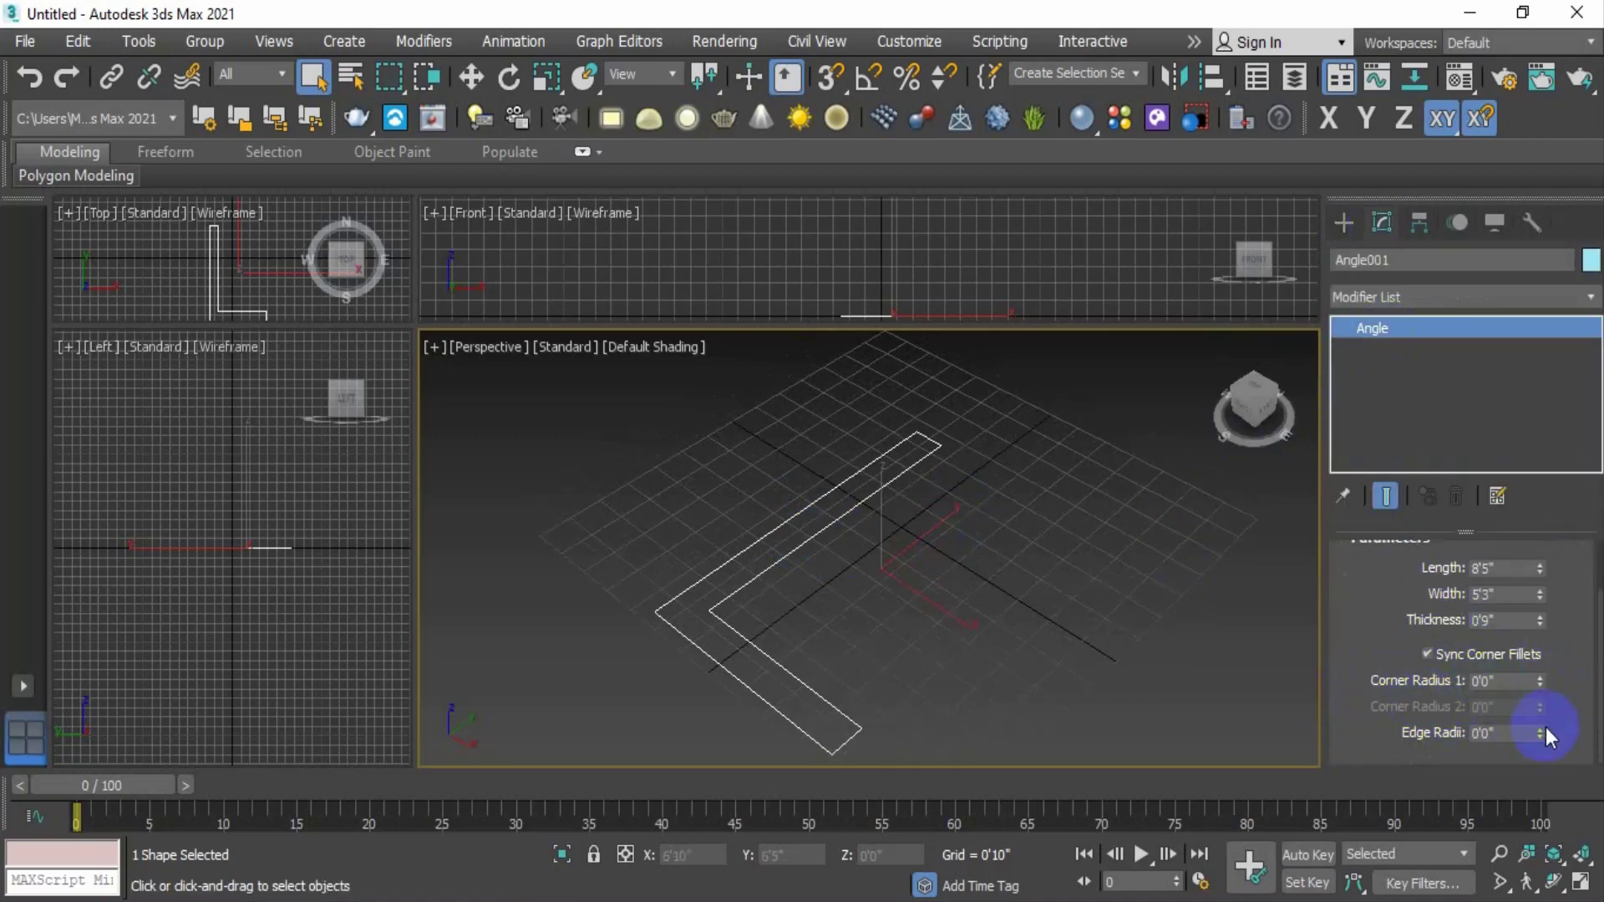
mouse_move(1542, 732)
mouse_down()
mouse_move(1507, 566)
mouse_move(1501, 147)
mouse_move(1497, 869)
mouse_move(1527, 150)
mouse_move(1561, 654)
mouse_move(1539, 740)
mouse_up()
scroll(1521, 704, up, 2)
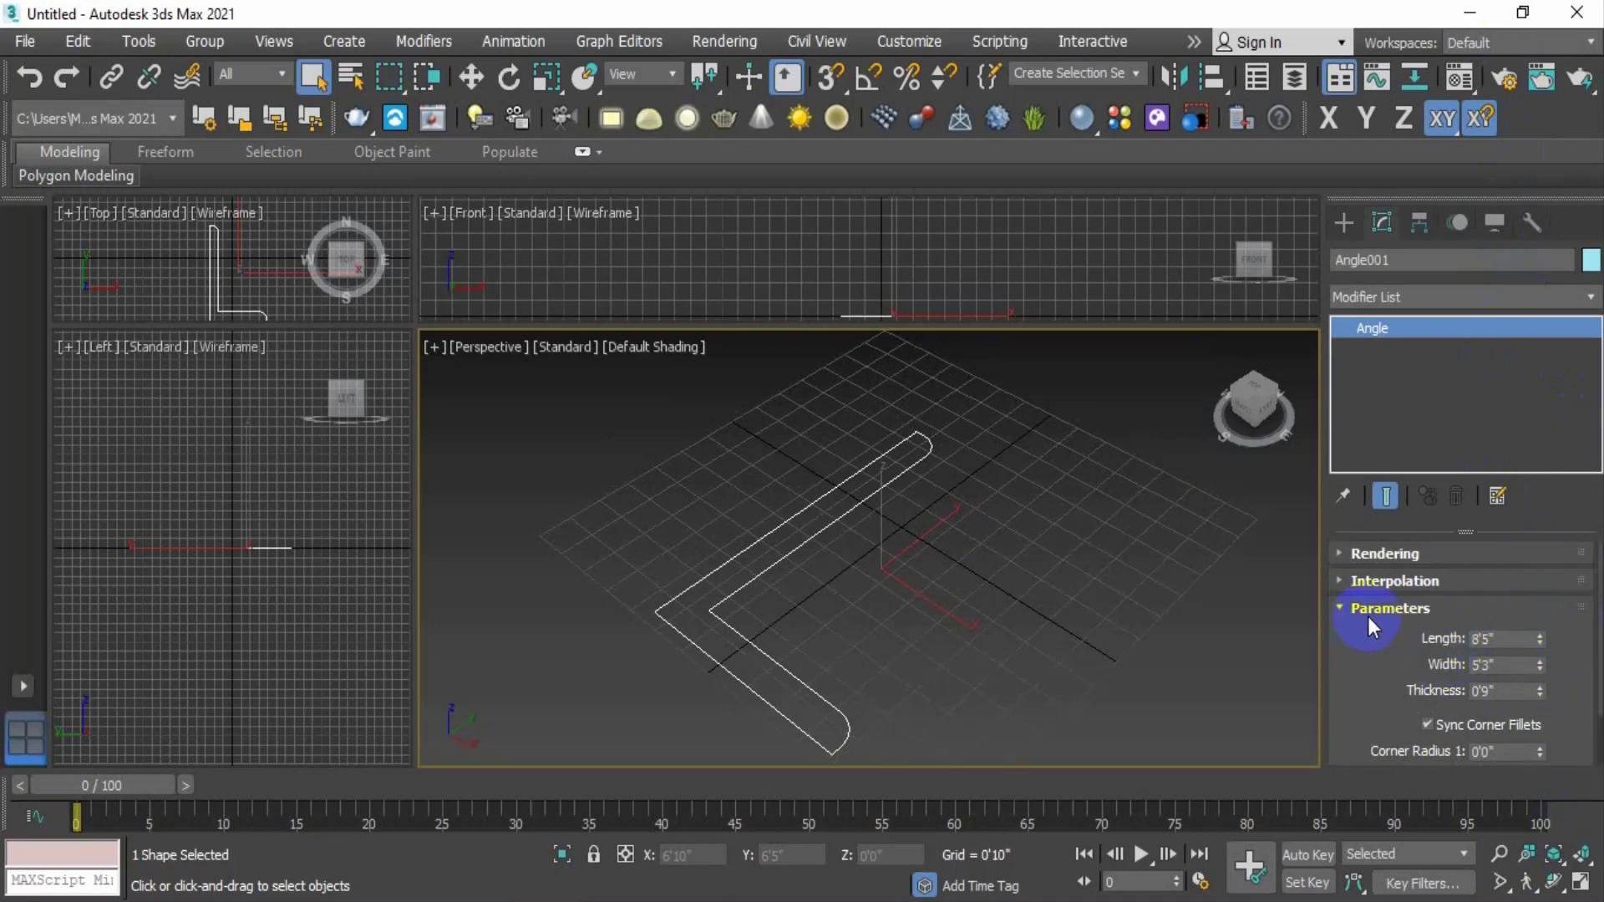
scroll(1372, 615, down, 1)
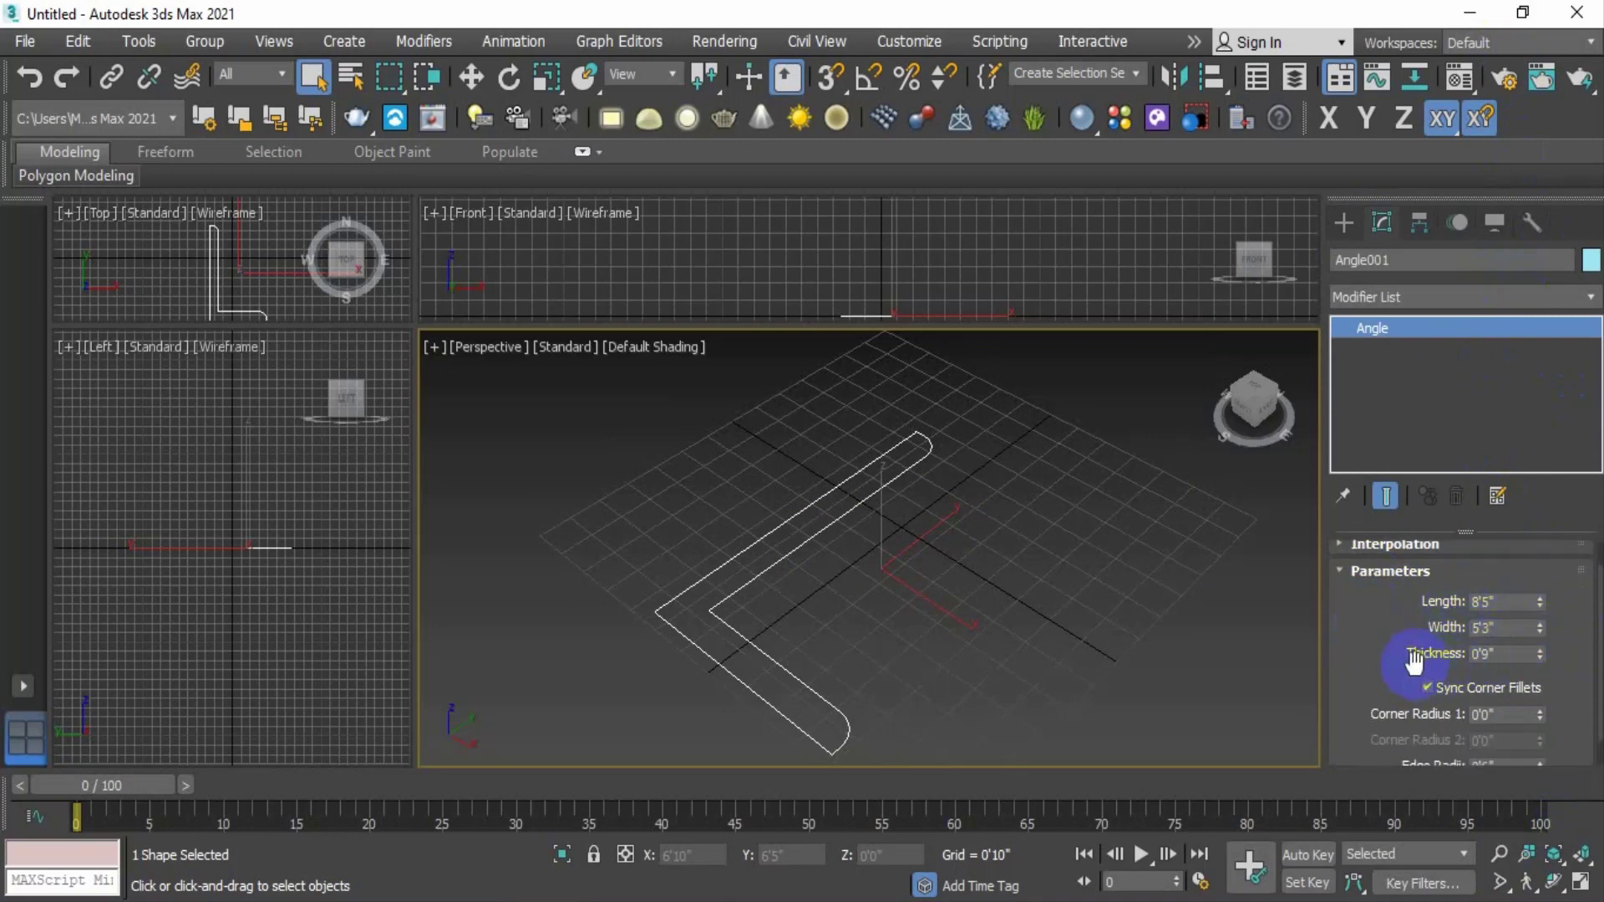
scroll(1414, 660, down, 1)
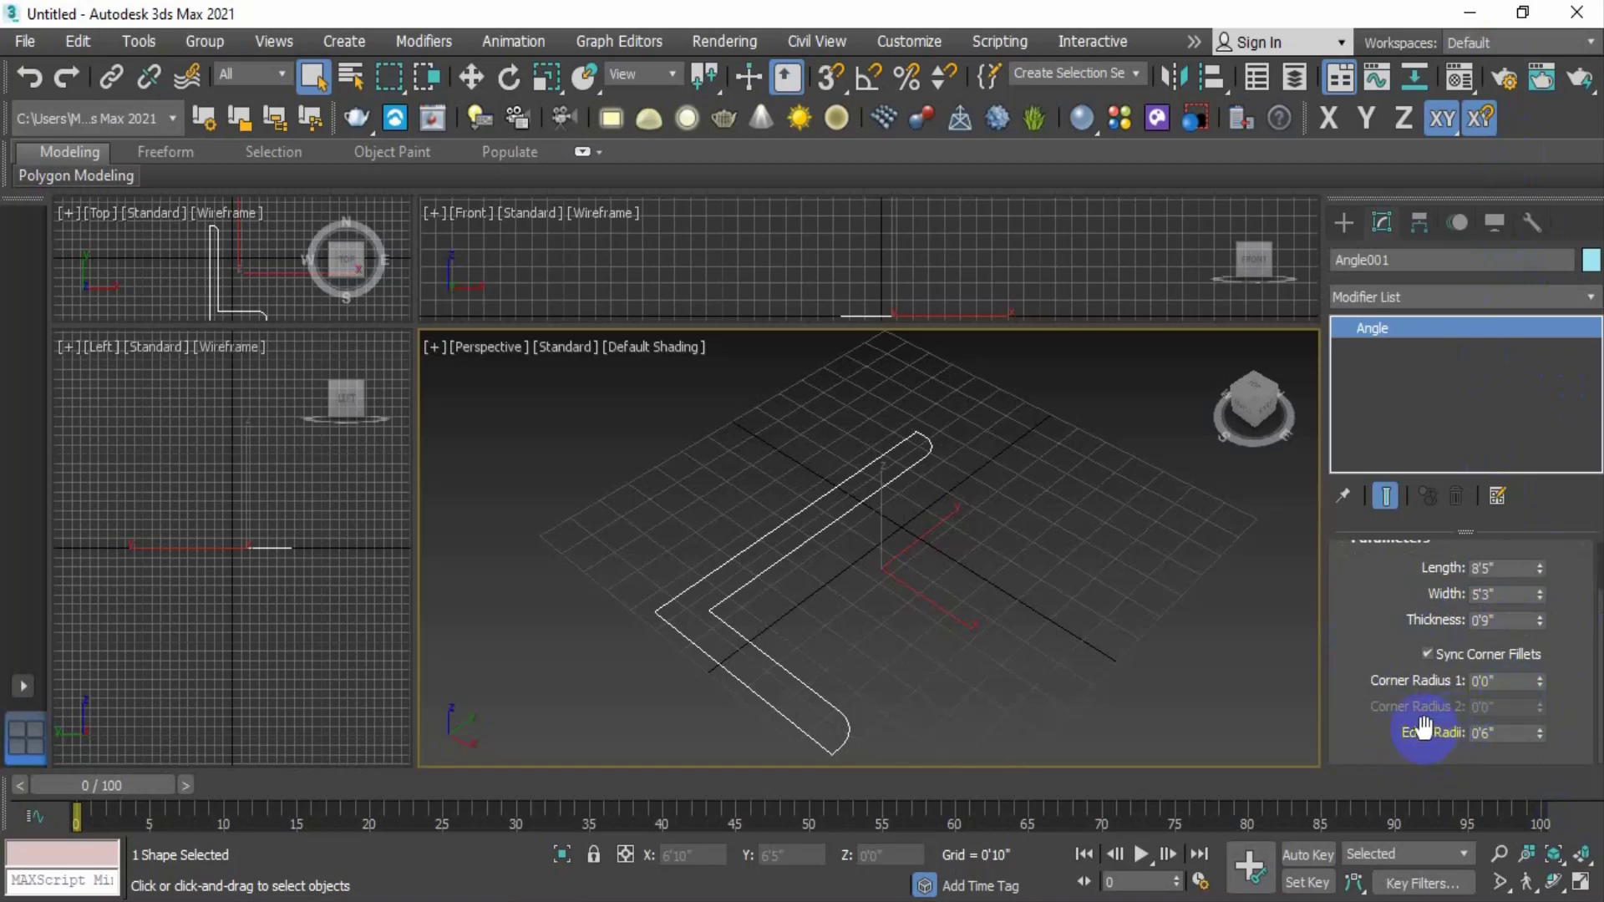
Step: Vary the Angle's Edge Radii between 0'5" and 0'6" and return its ends to square edges
mouse_move(1540, 732)
mouse_down()
mouse_move(1518, 562)
mouse_move(1540, 766)
mouse_move(1532, 701)
mouse_move(1540, 745)
mouse_up()
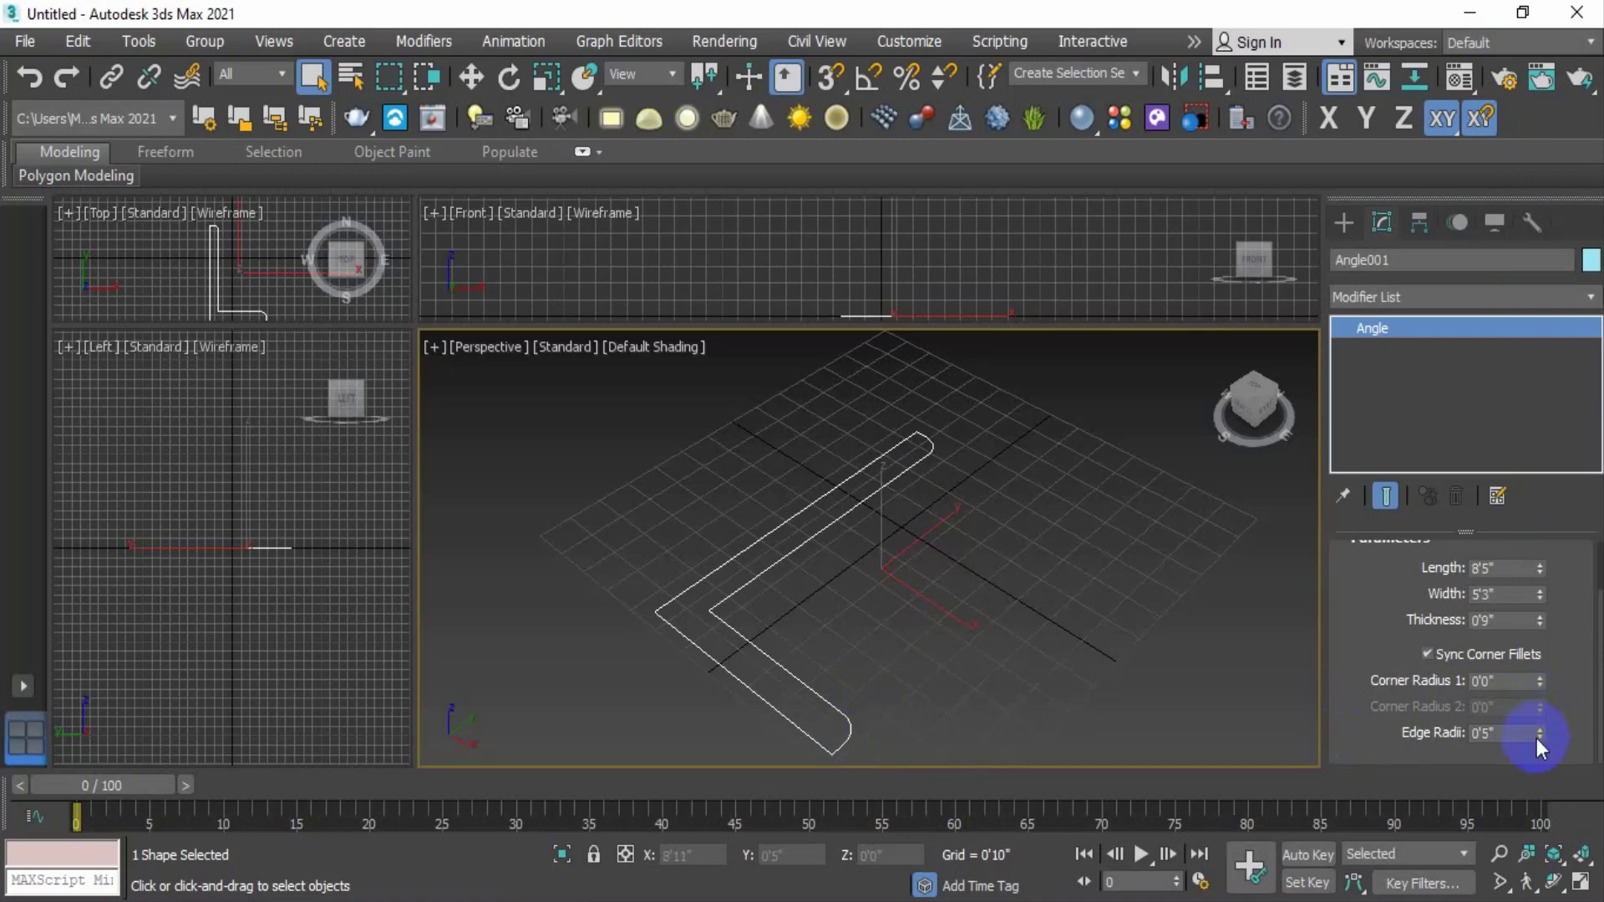
mouse_move(1540, 732)
mouse_down()
mouse_move(1517, 540)
mouse_move(1544, 732)
mouse_up()
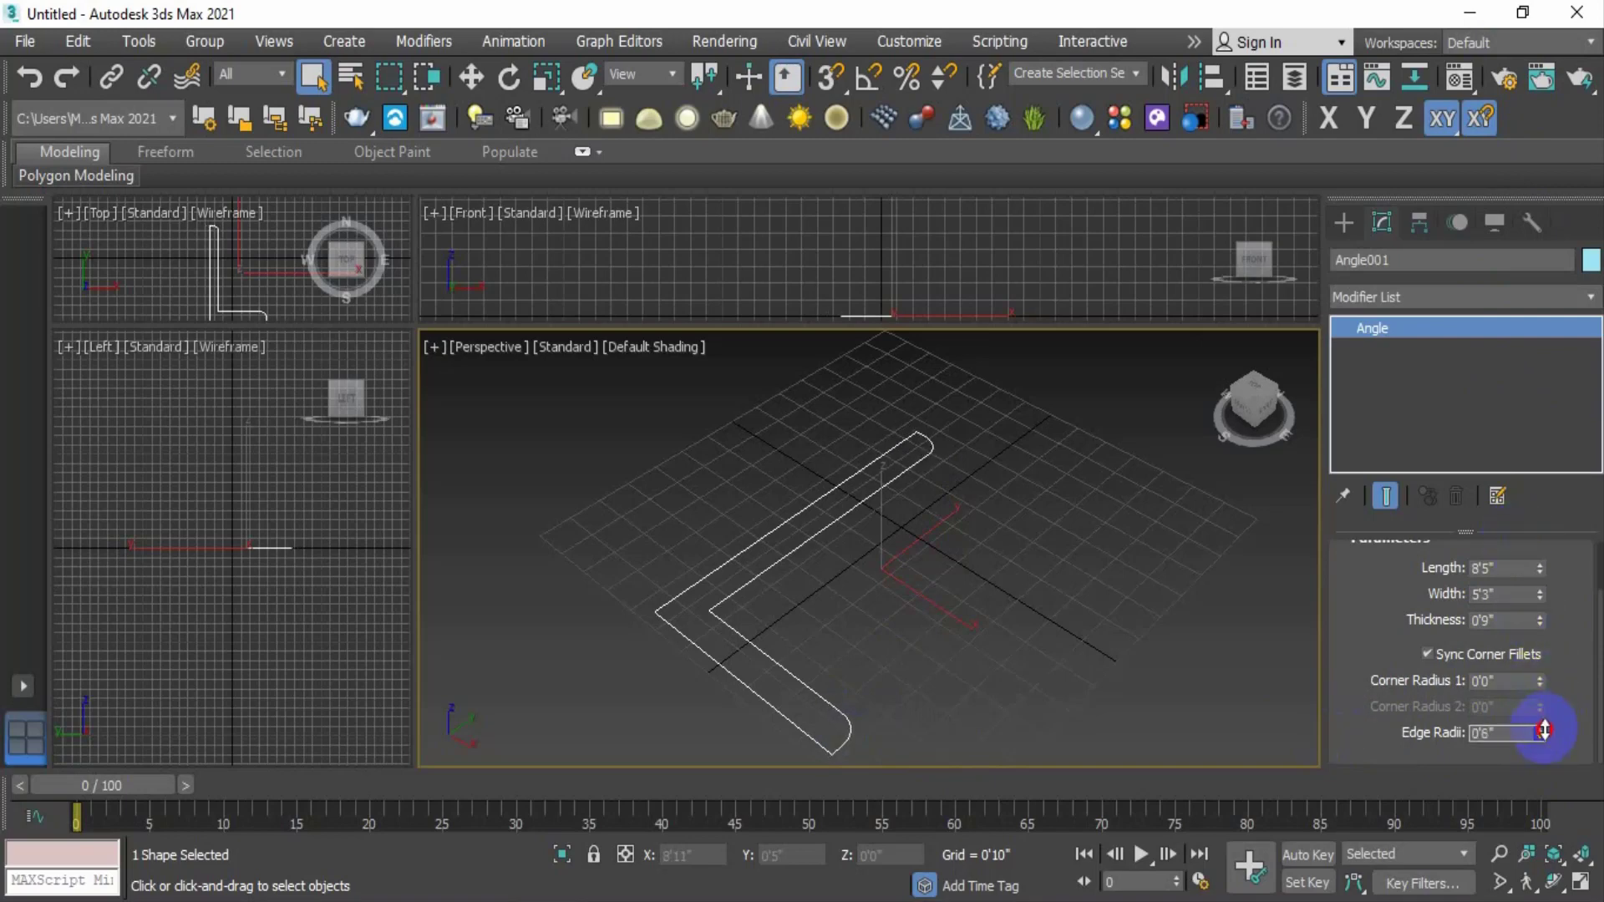
scroll(1542, 669, up, 2)
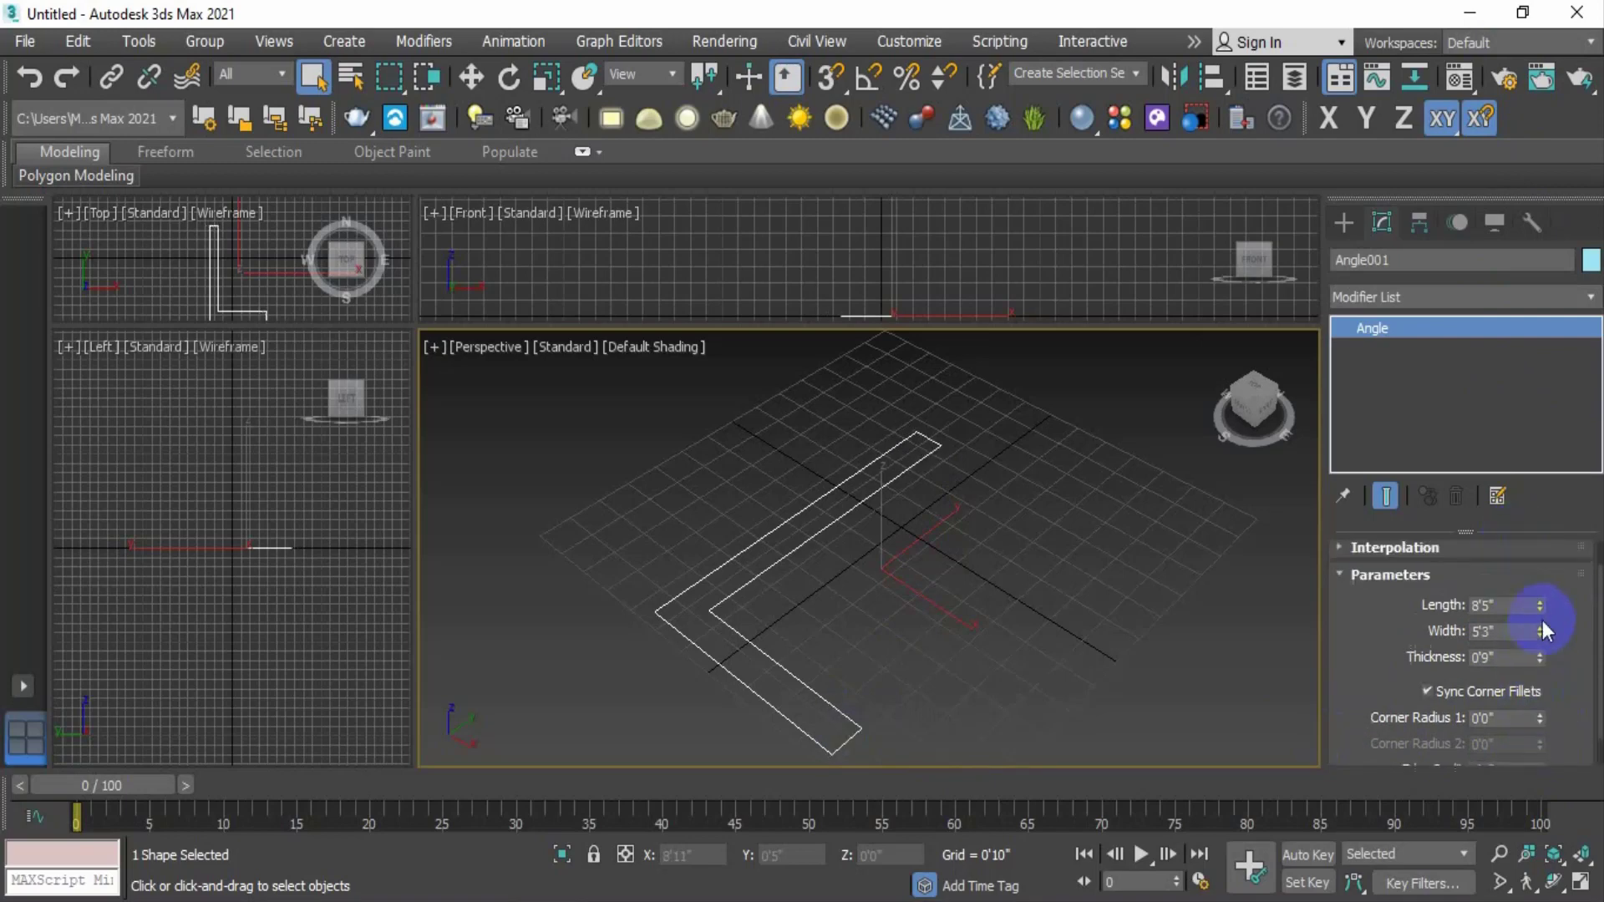
scroll(1557, 676, up, 2)
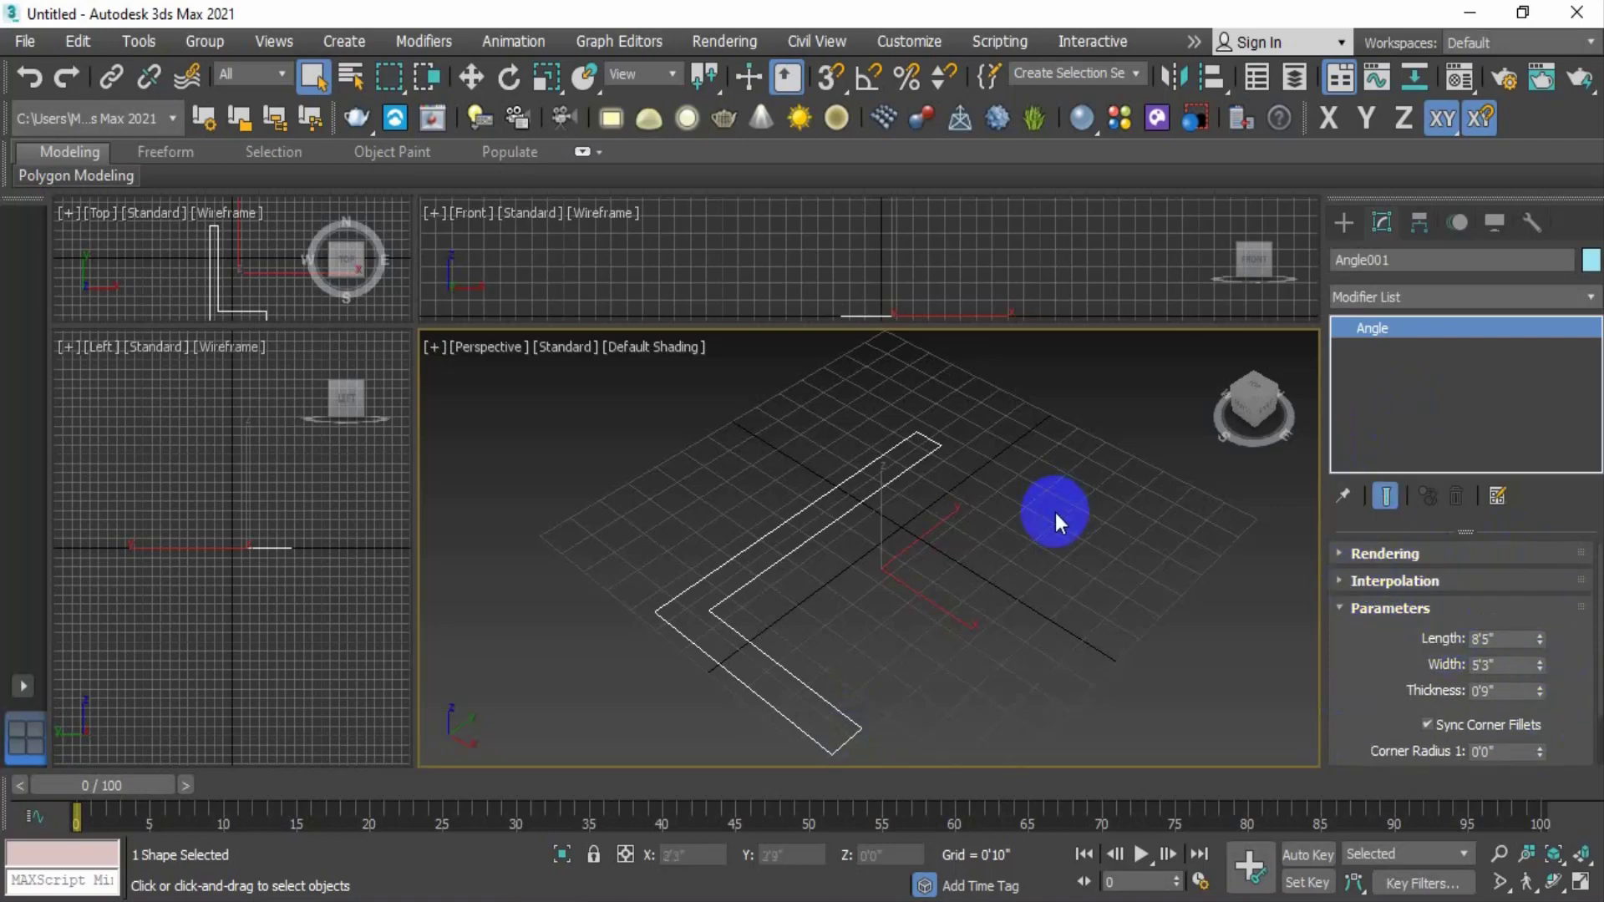
Step: Delete the Angle spline and draw a Tee extended spline about 6'2" long, 5'10" wide and 0'8" thick on the grid
key(Delete)
click(1343, 224)
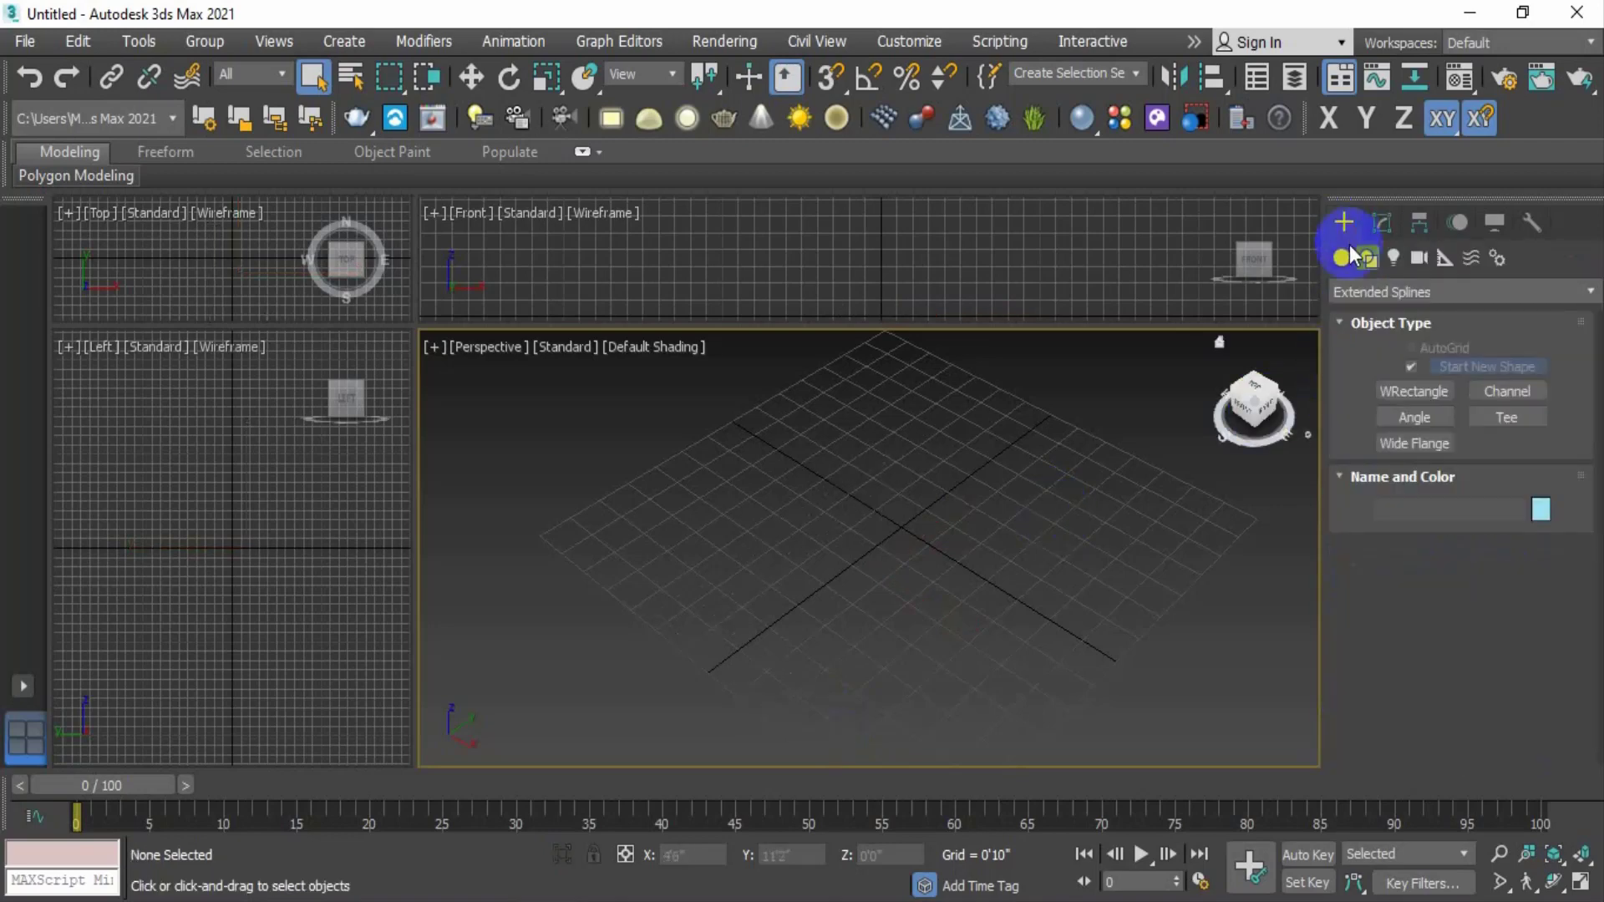
click(1516, 417)
drag(861, 510, 1046, 661)
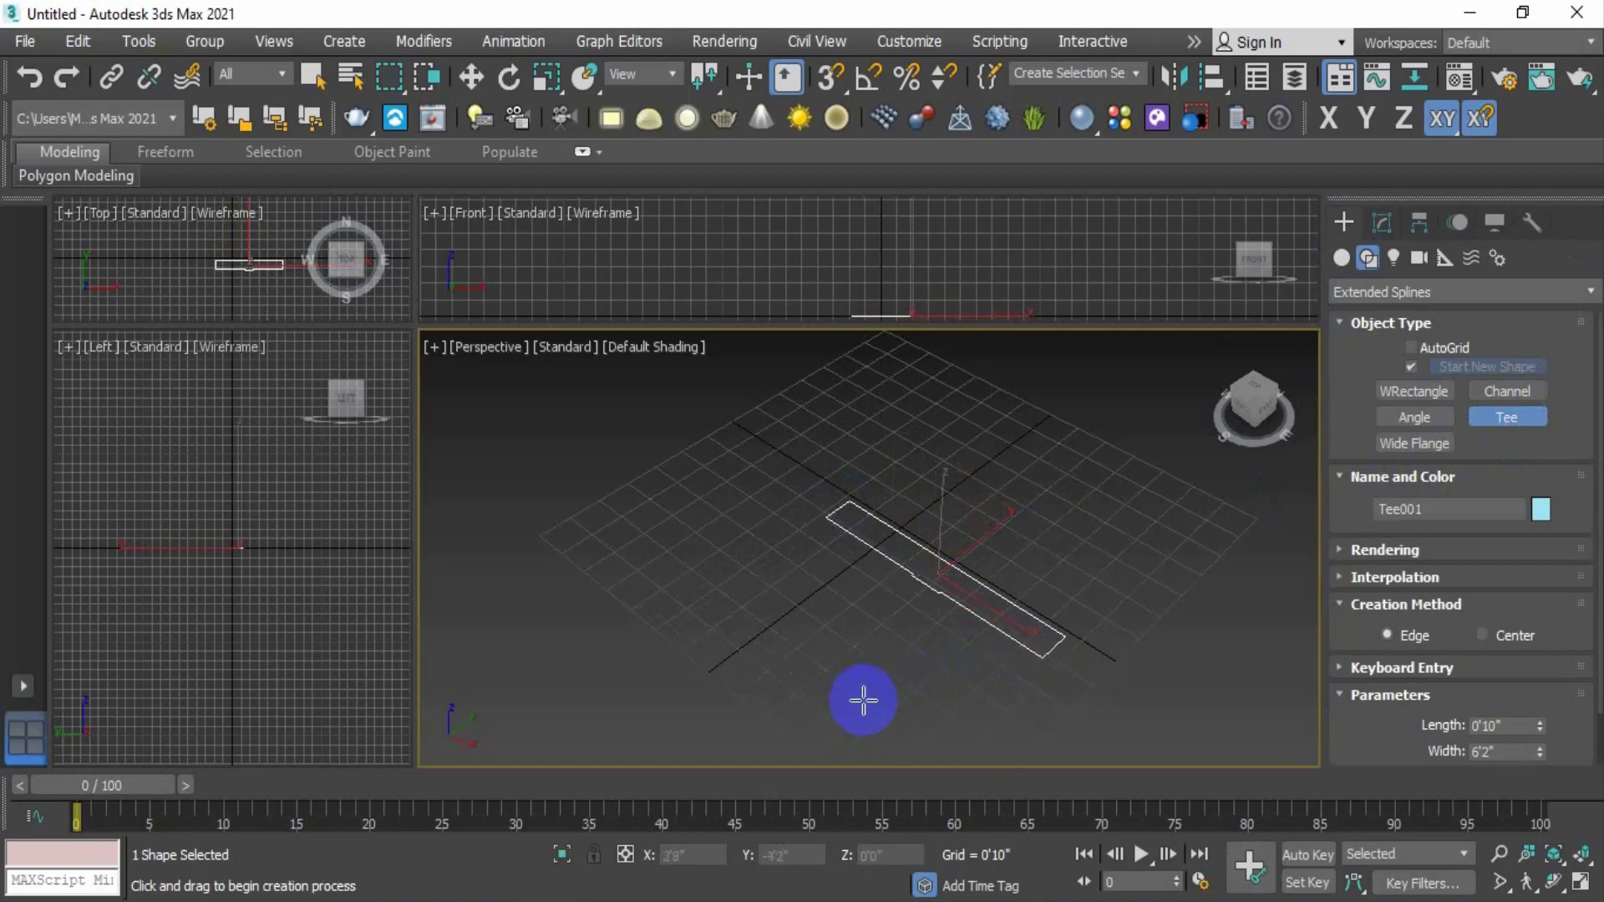
right_click(1015, 635)
drag(848, 454, 842, 735)
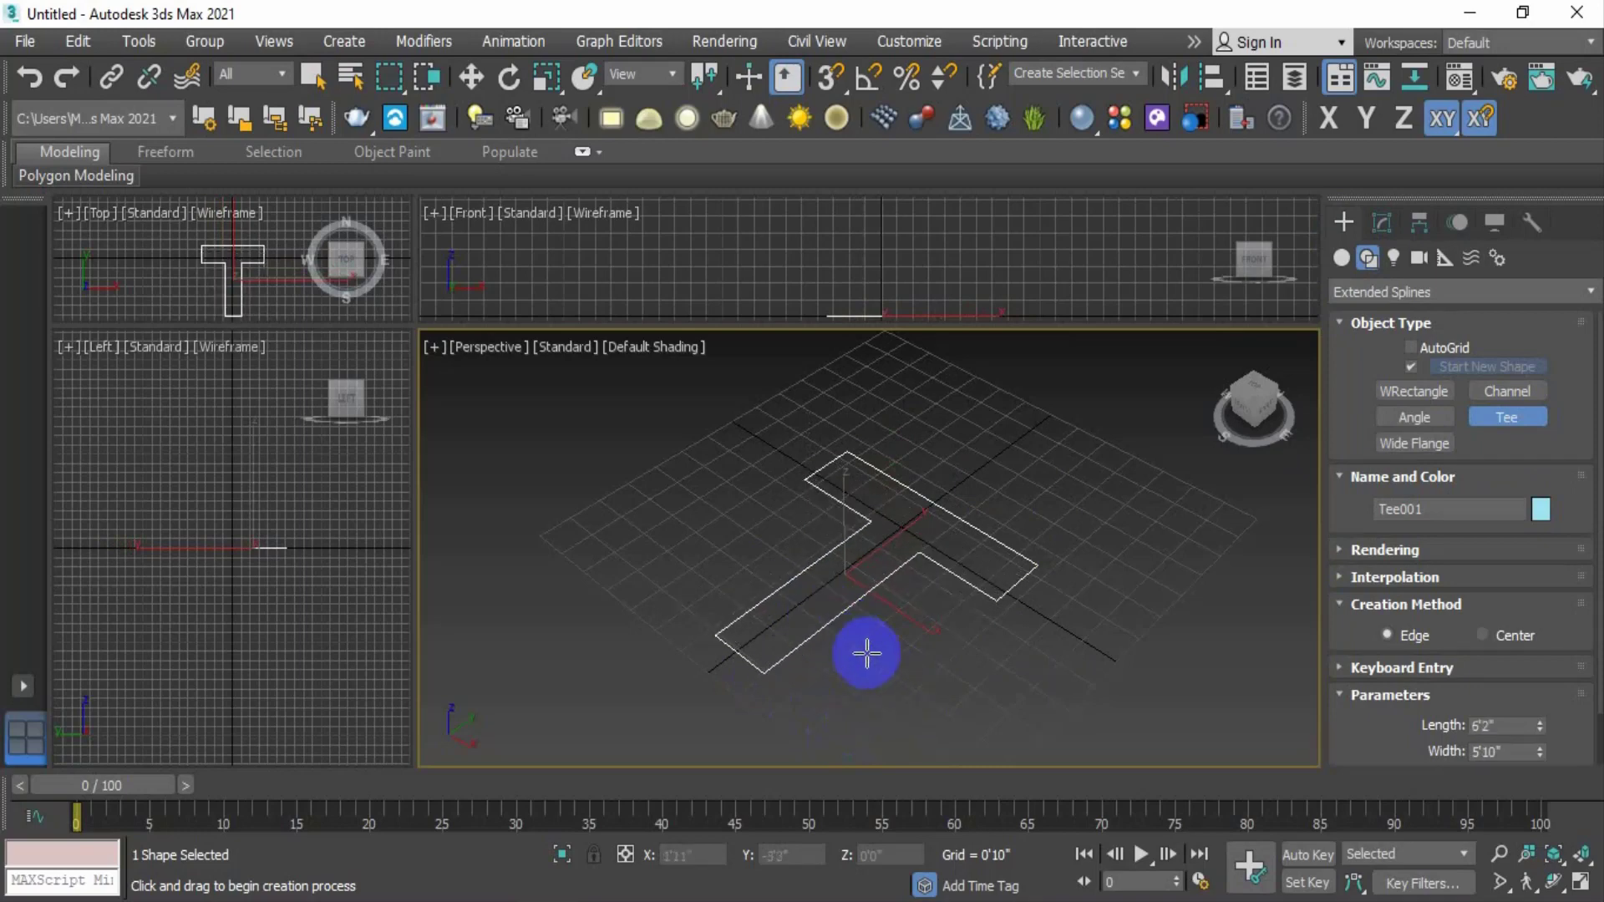
click(909, 698)
Step: Set the Tee's length to 7'9", width to 8'3" and thickness to 1'0"
scroll(1527, 670, down, 2)
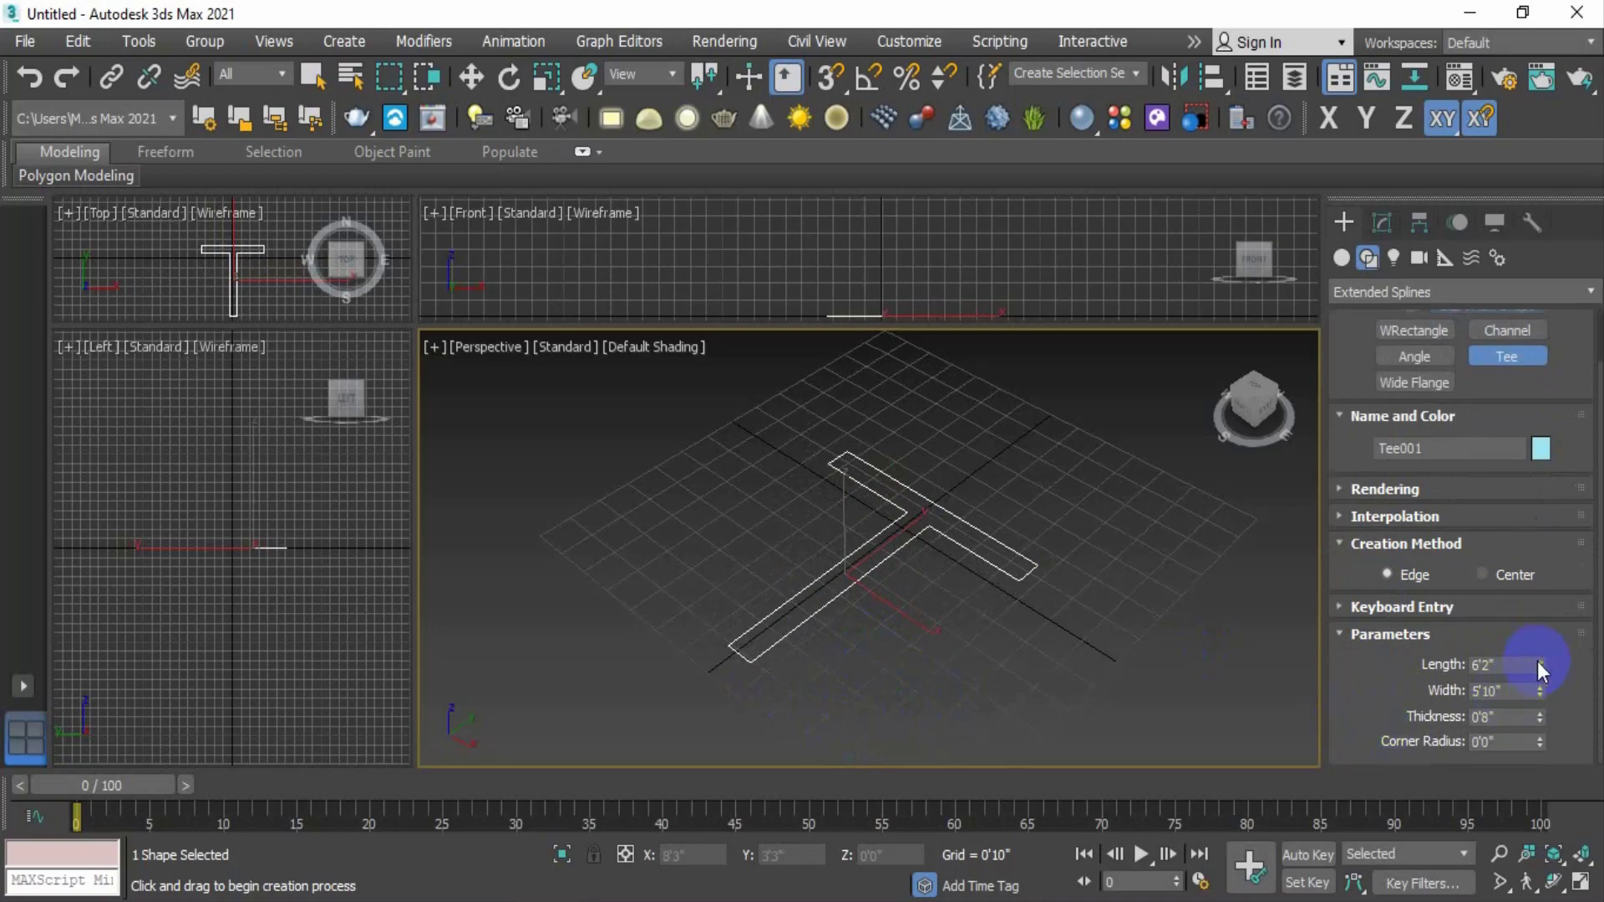
drag(1537, 662, 1556, 633)
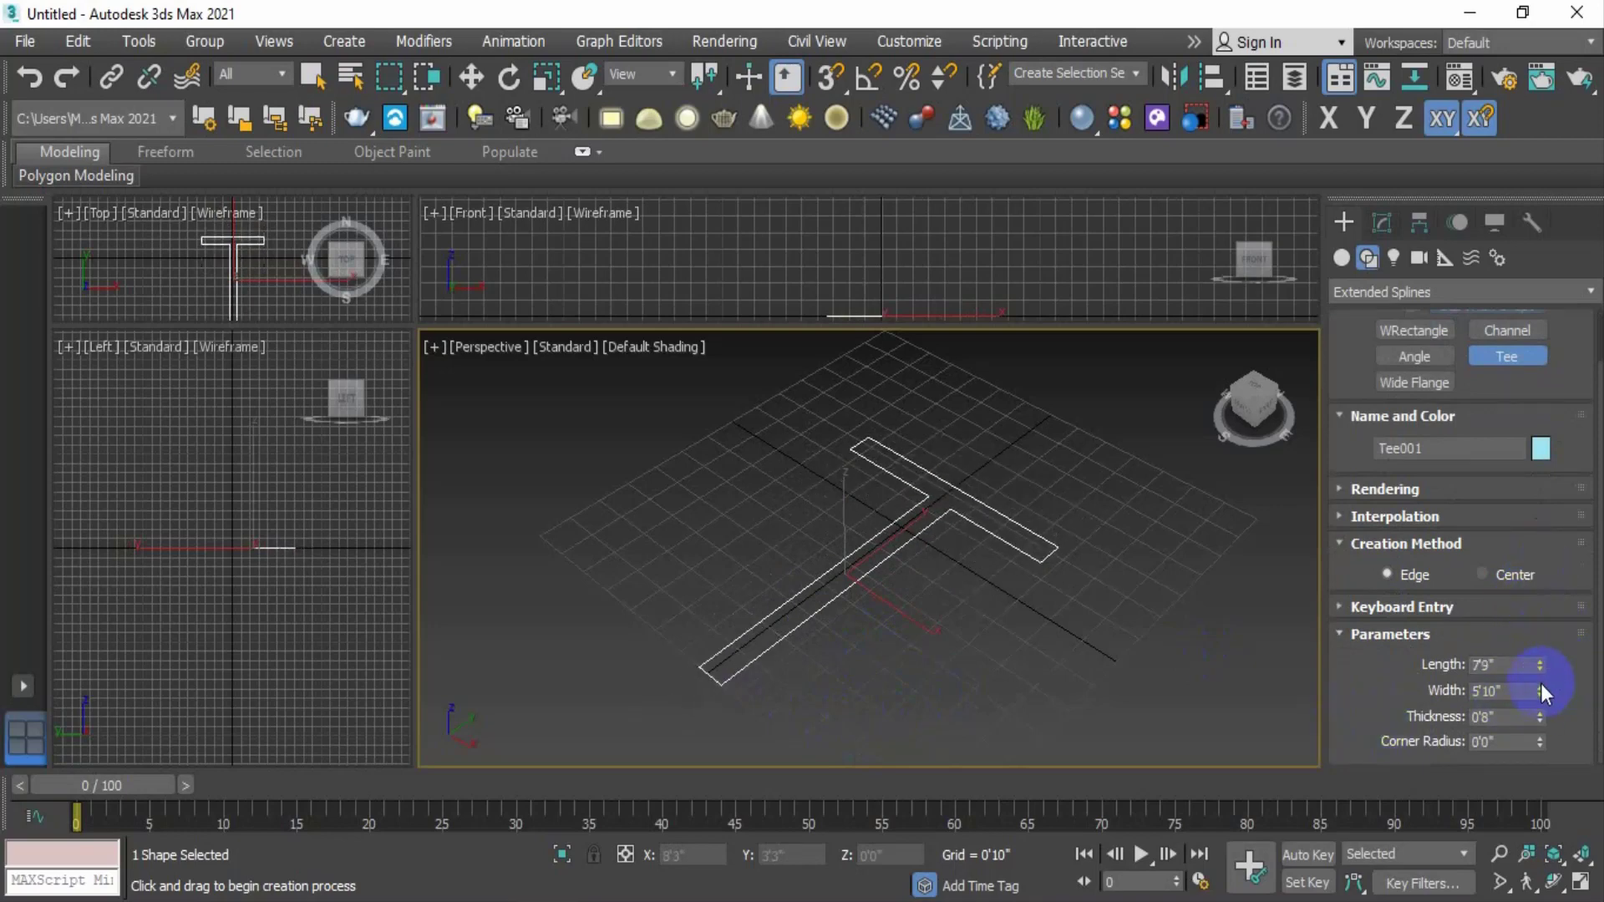
drag(1540, 691, 1544, 698)
mouse_move(1533, 632)
mouse_down()
mouse_move(1552, 696)
mouse_move(1521, 529)
mouse_move(1562, 709)
mouse_move(1552, 645)
mouse_up()
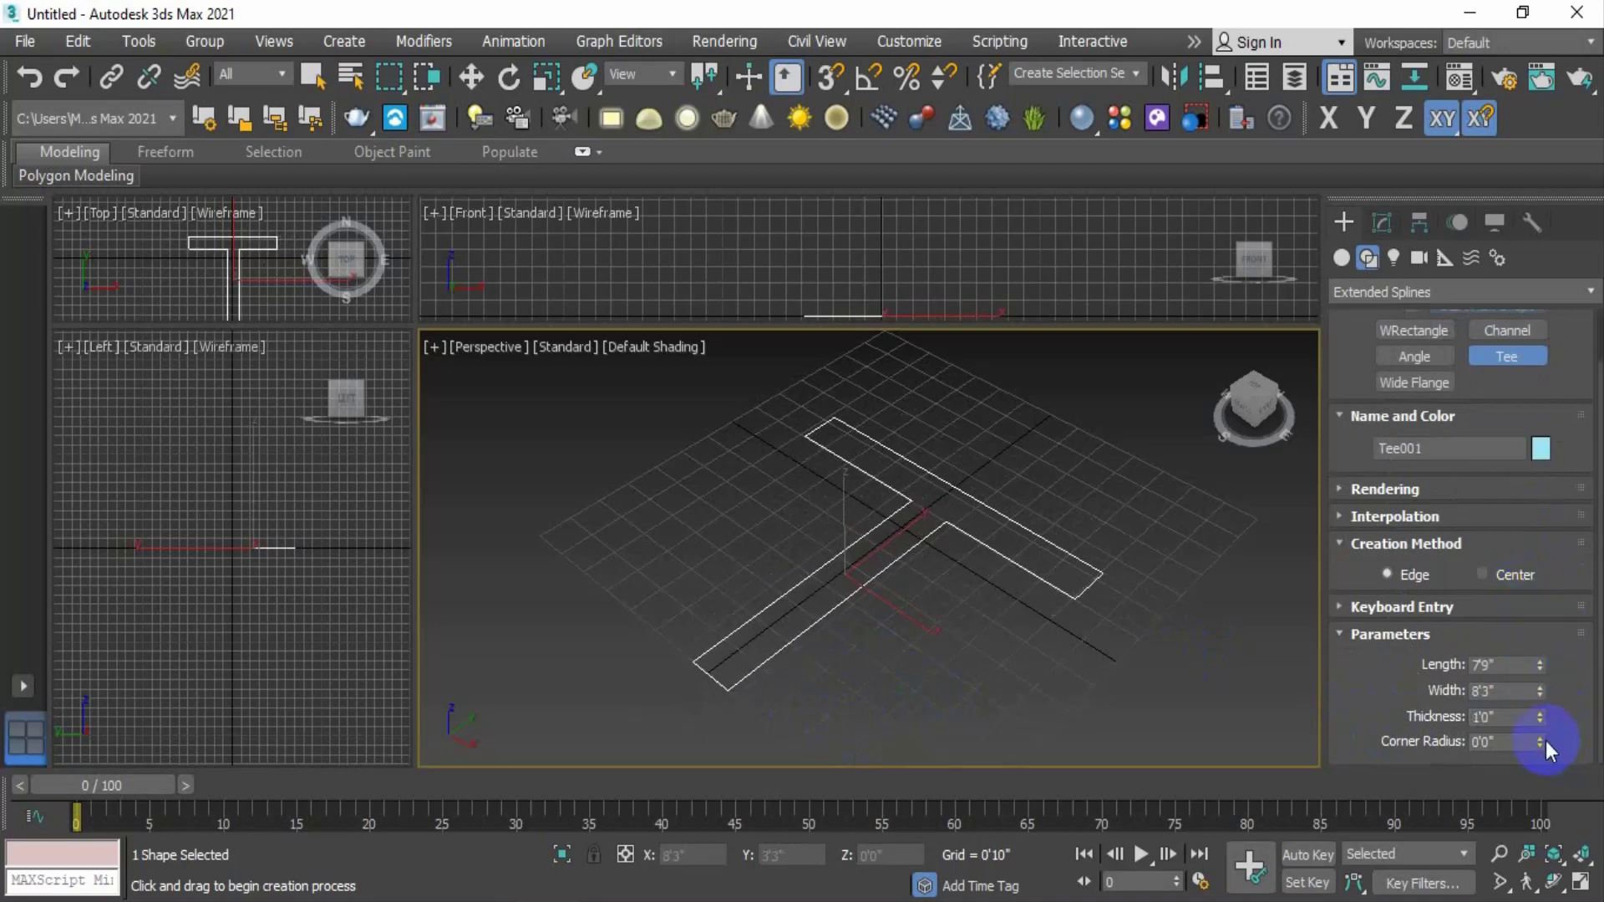
Step: Round the Tee's inner corners with a 1'3" Corner Radius and return the radius to 0'0"
drag(1545, 740, 1439, 587)
scroll(977, 537, up, 5)
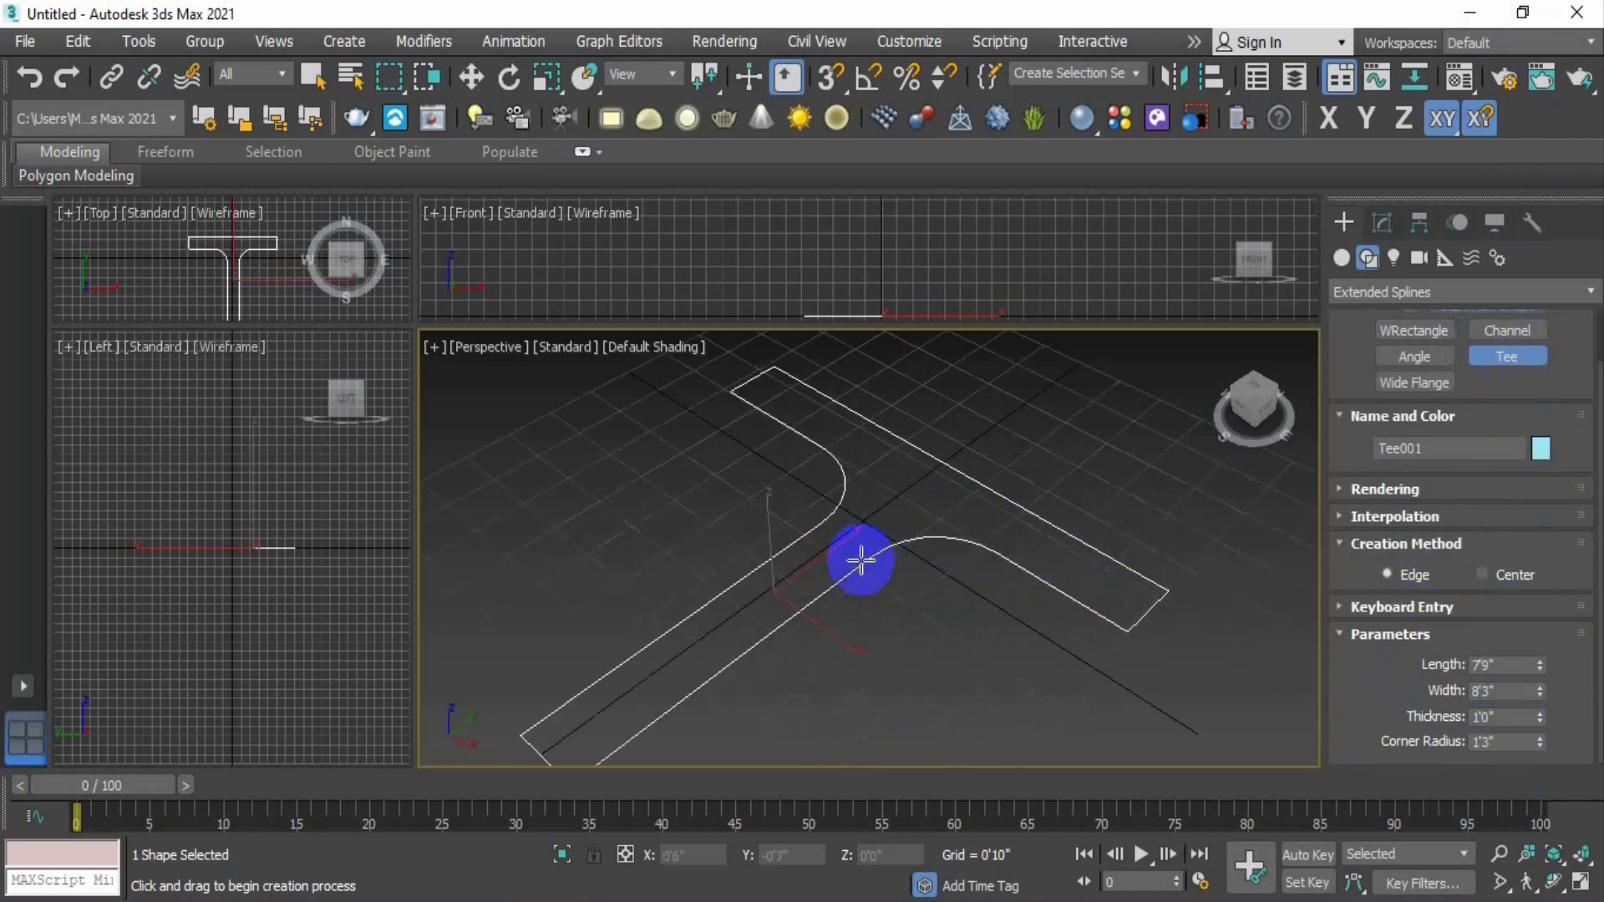
scroll(928, 502, down, 5)
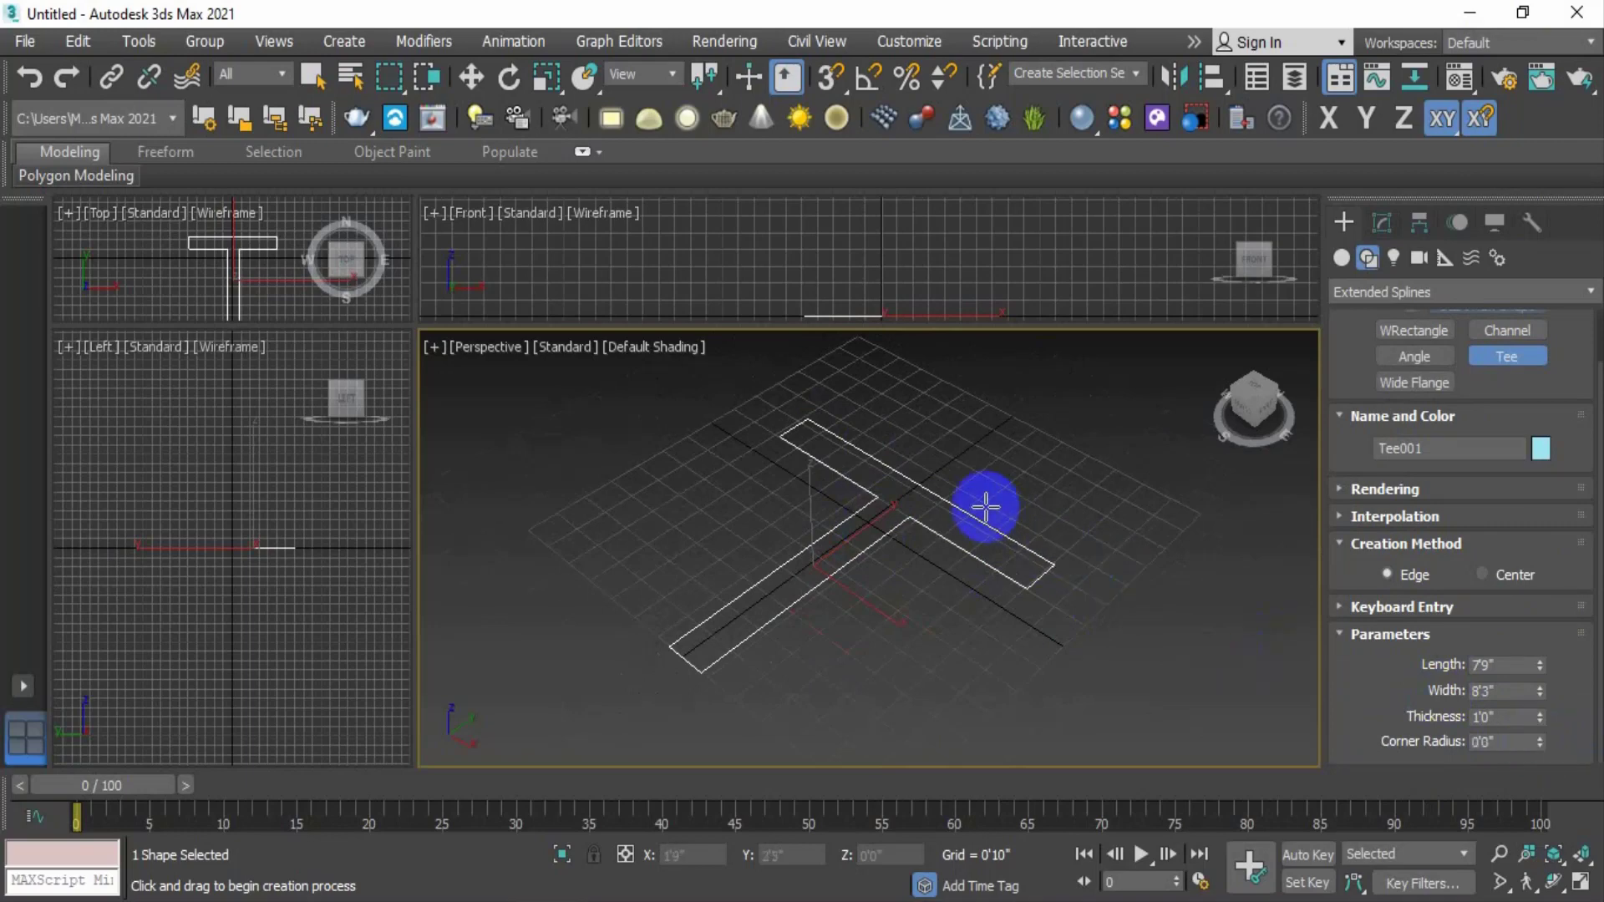
Step: Delete the Tee spline and draw a Wide Flange extended spline about 6'5" long, 3'3" wide and 0'8" thick on the grid
key(Delete)
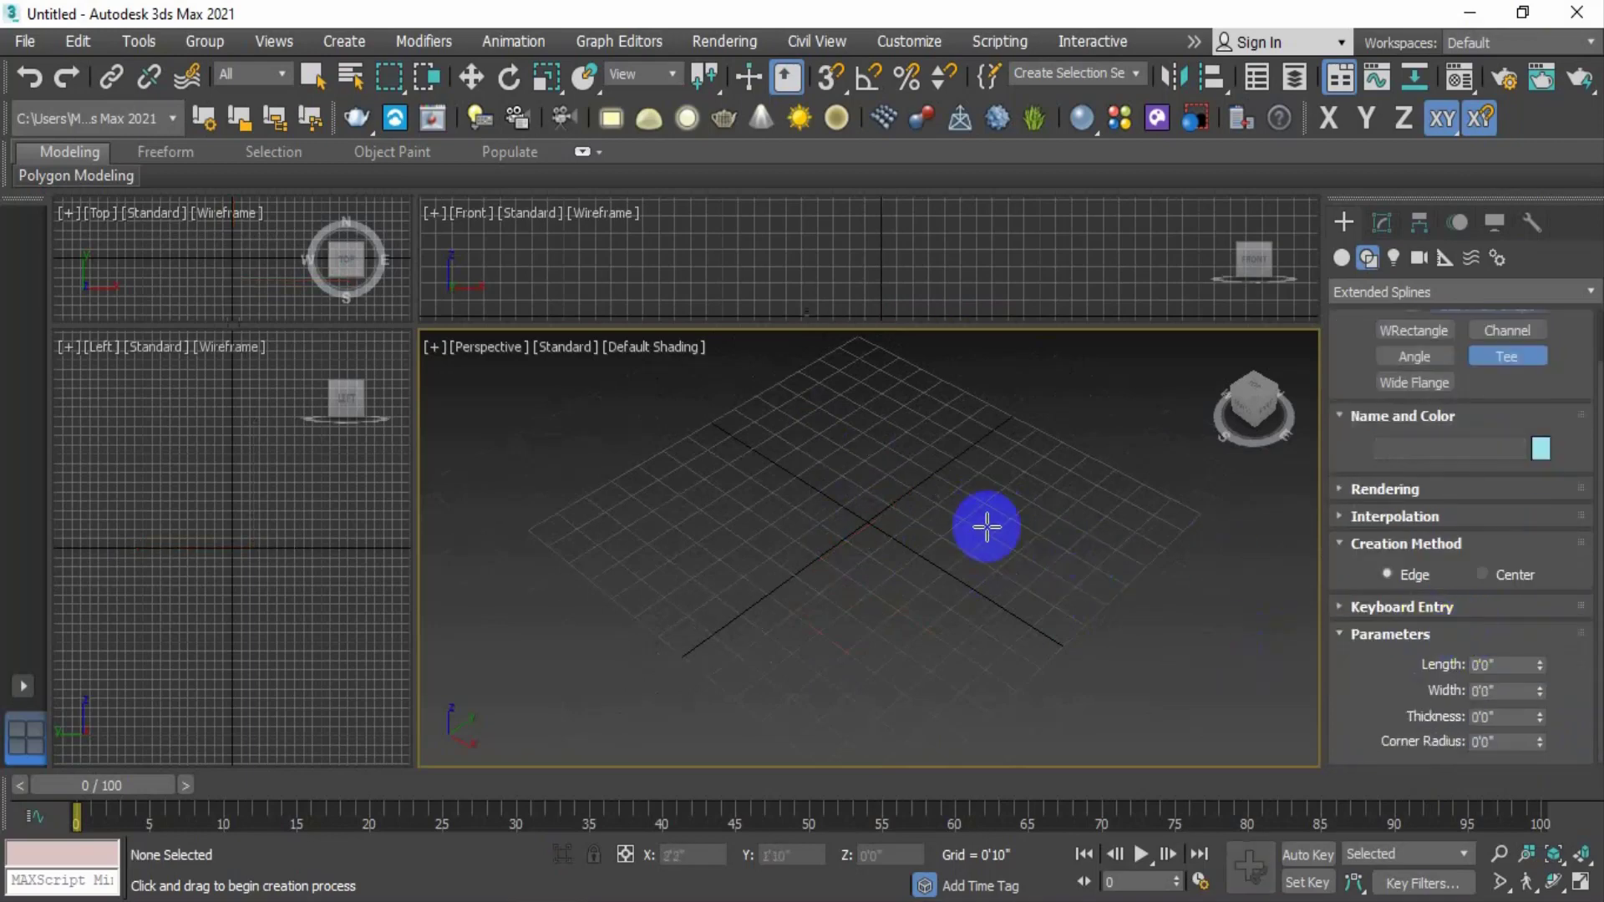
scroll(1430, 393, up, 1)
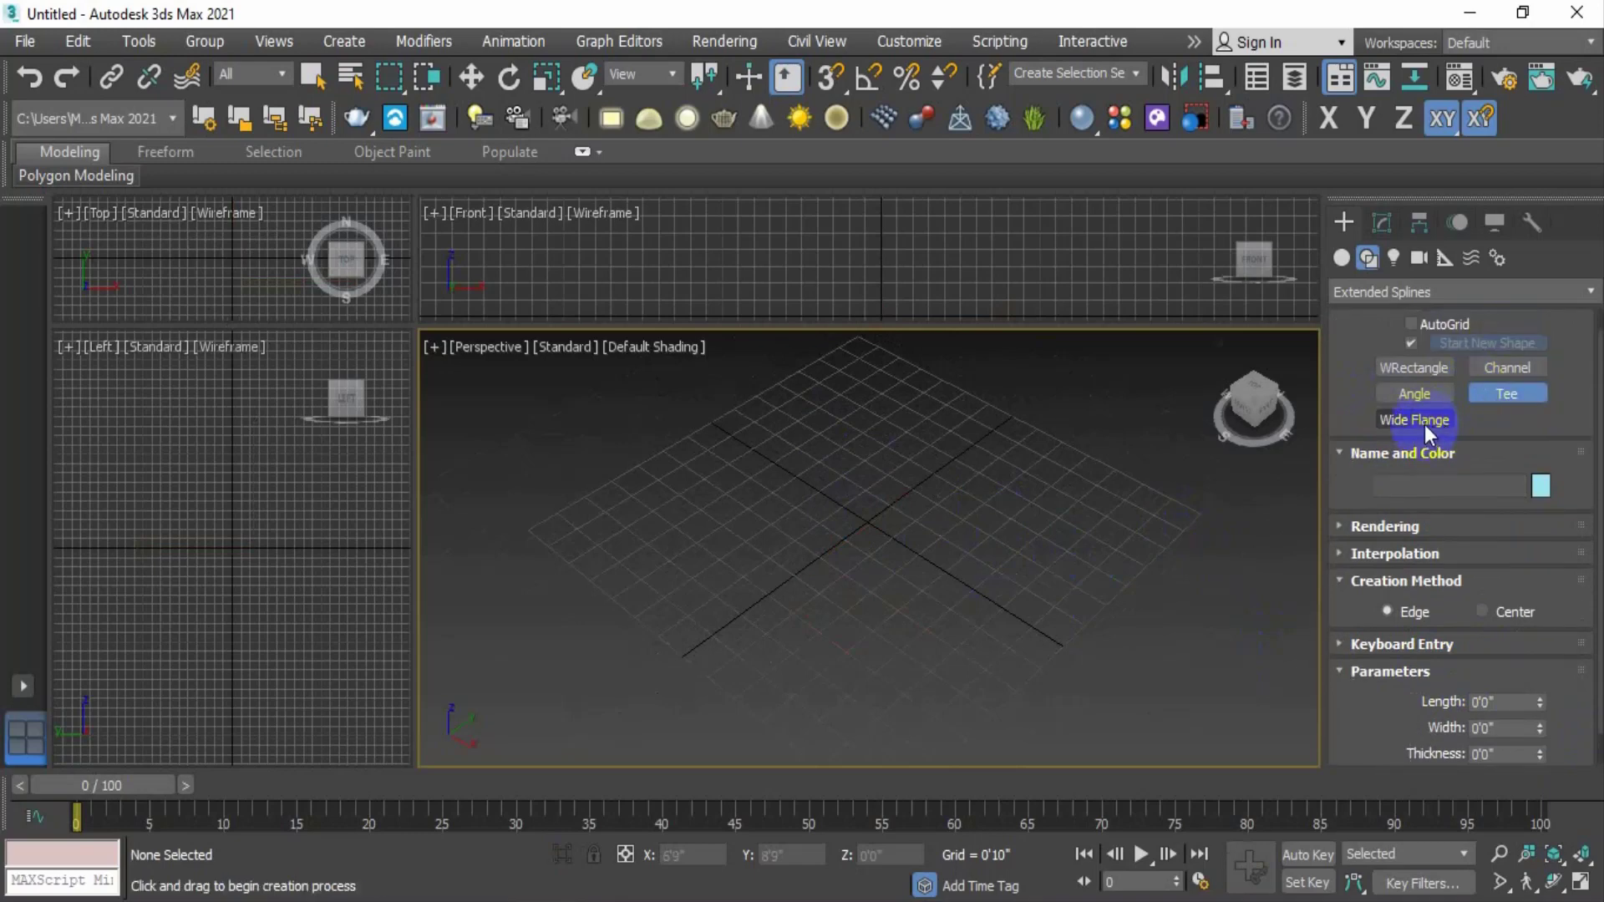
click(1448, 421)
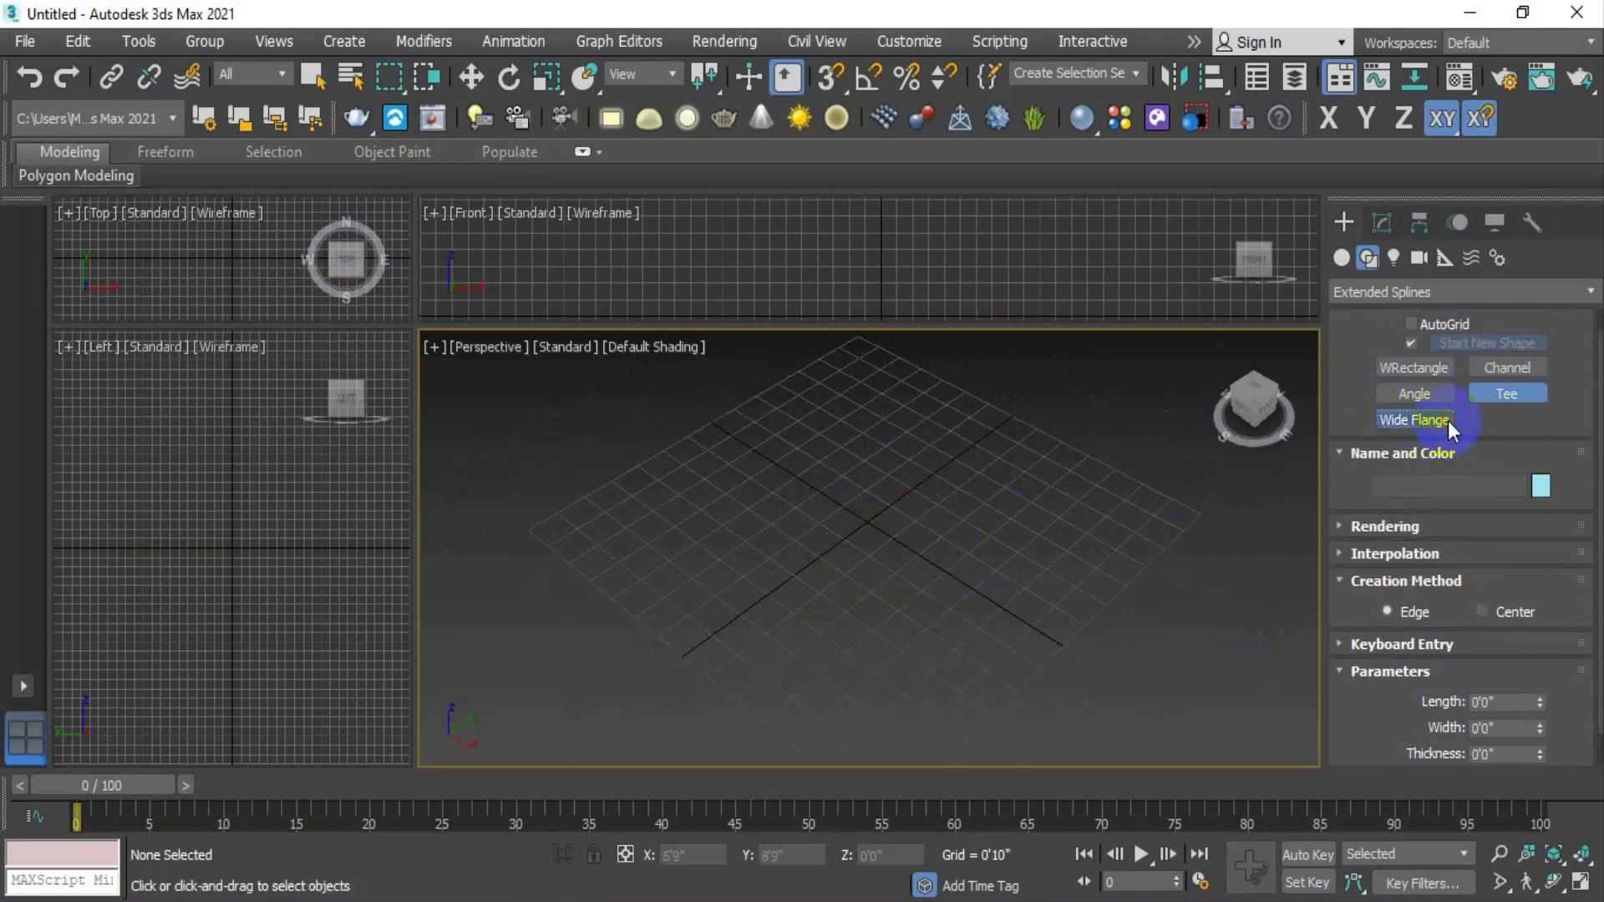
scroll(1554, 639, down, 1)
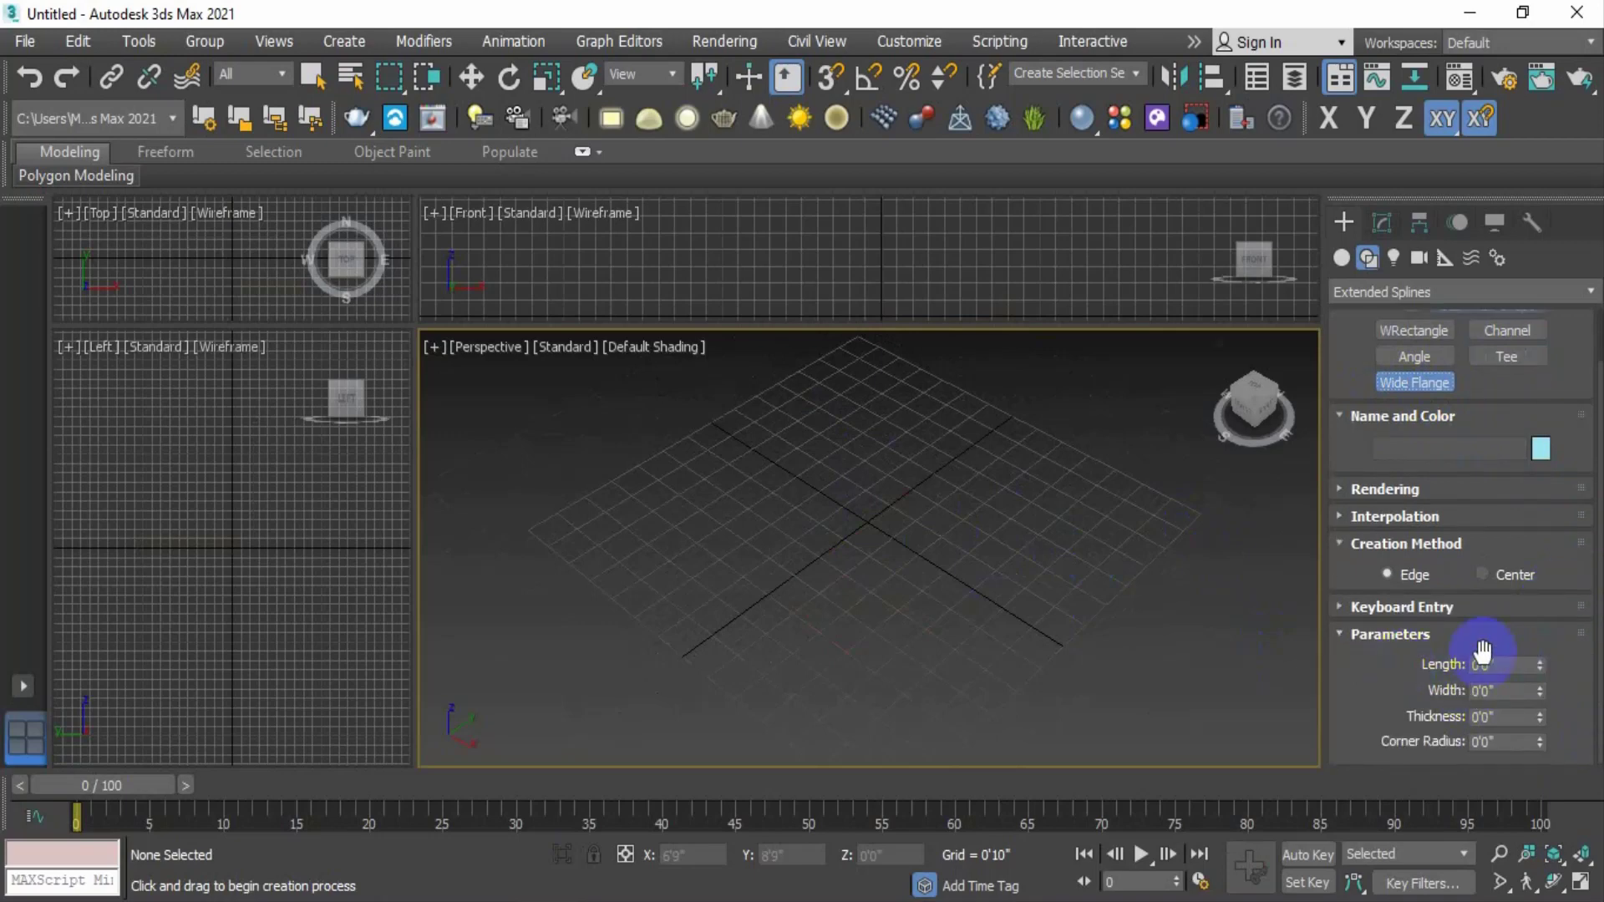
drag(882, 485, 791, 712)
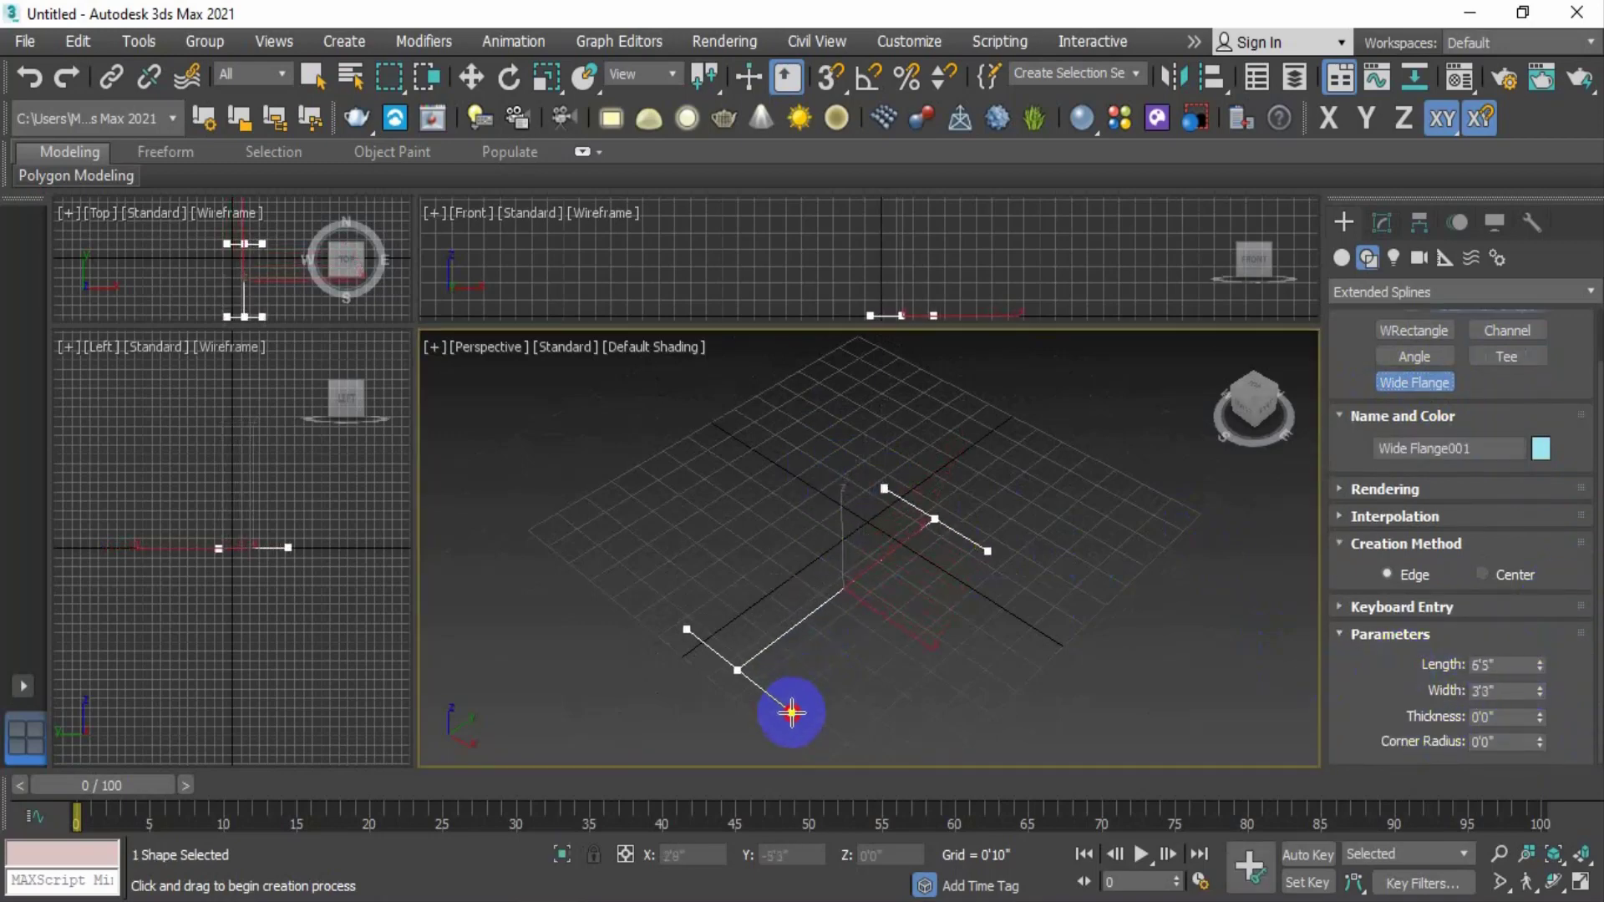
click(800, 670)
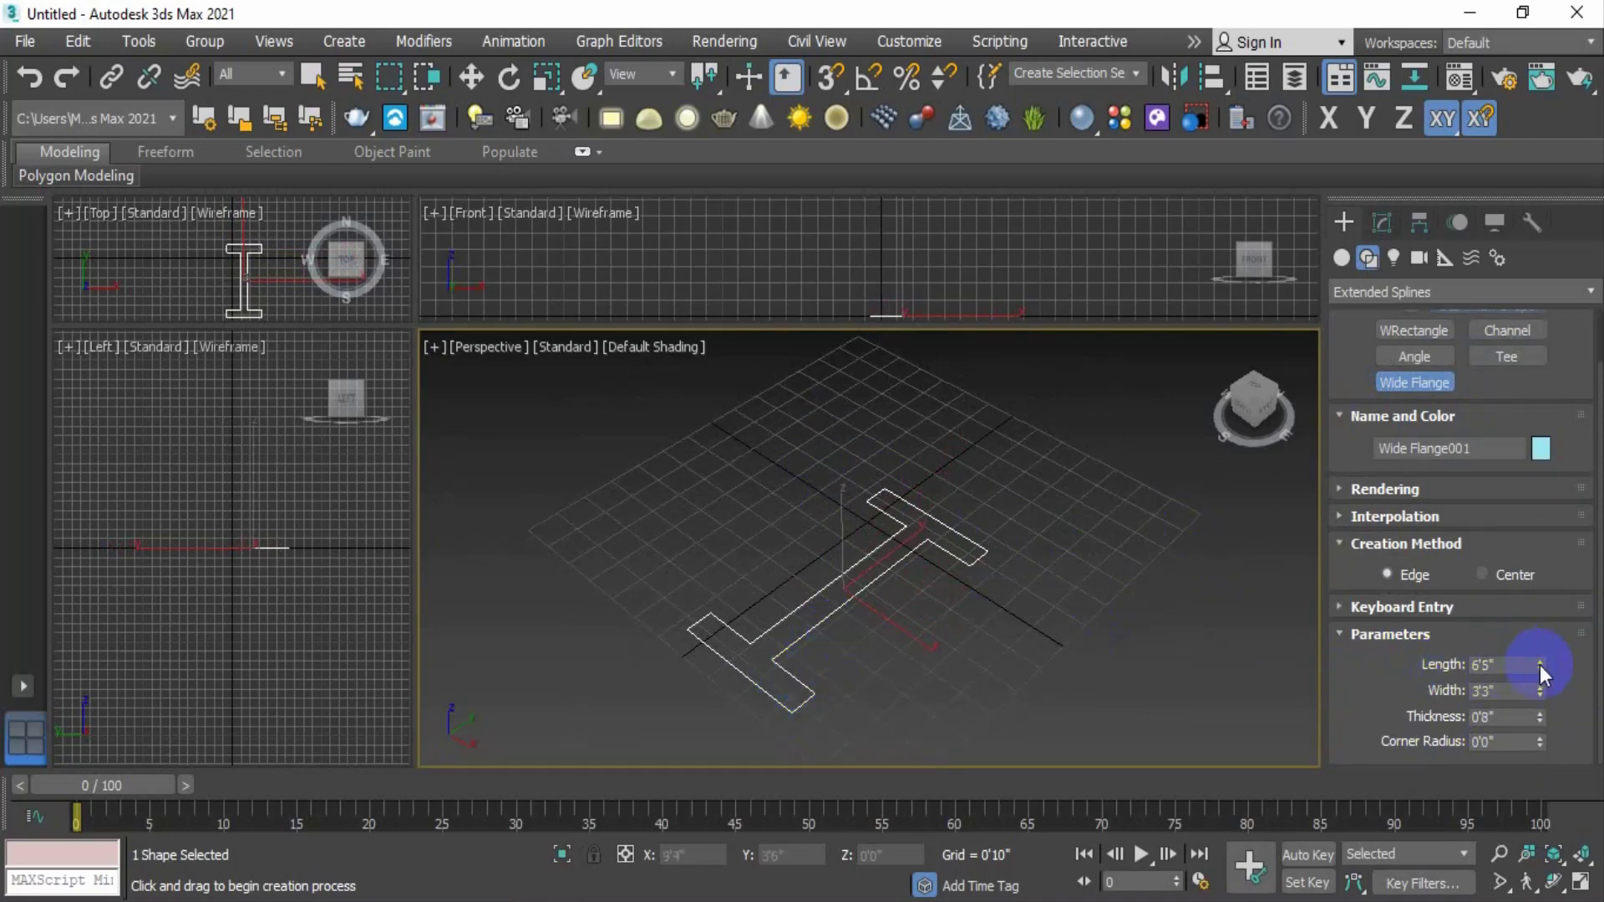
Step: Set the Wide Flange's length to 5'11", width to 5'5", thickness to 1'0" and corner radius to 1'0"
drag(1540, 673, 1565, 120)
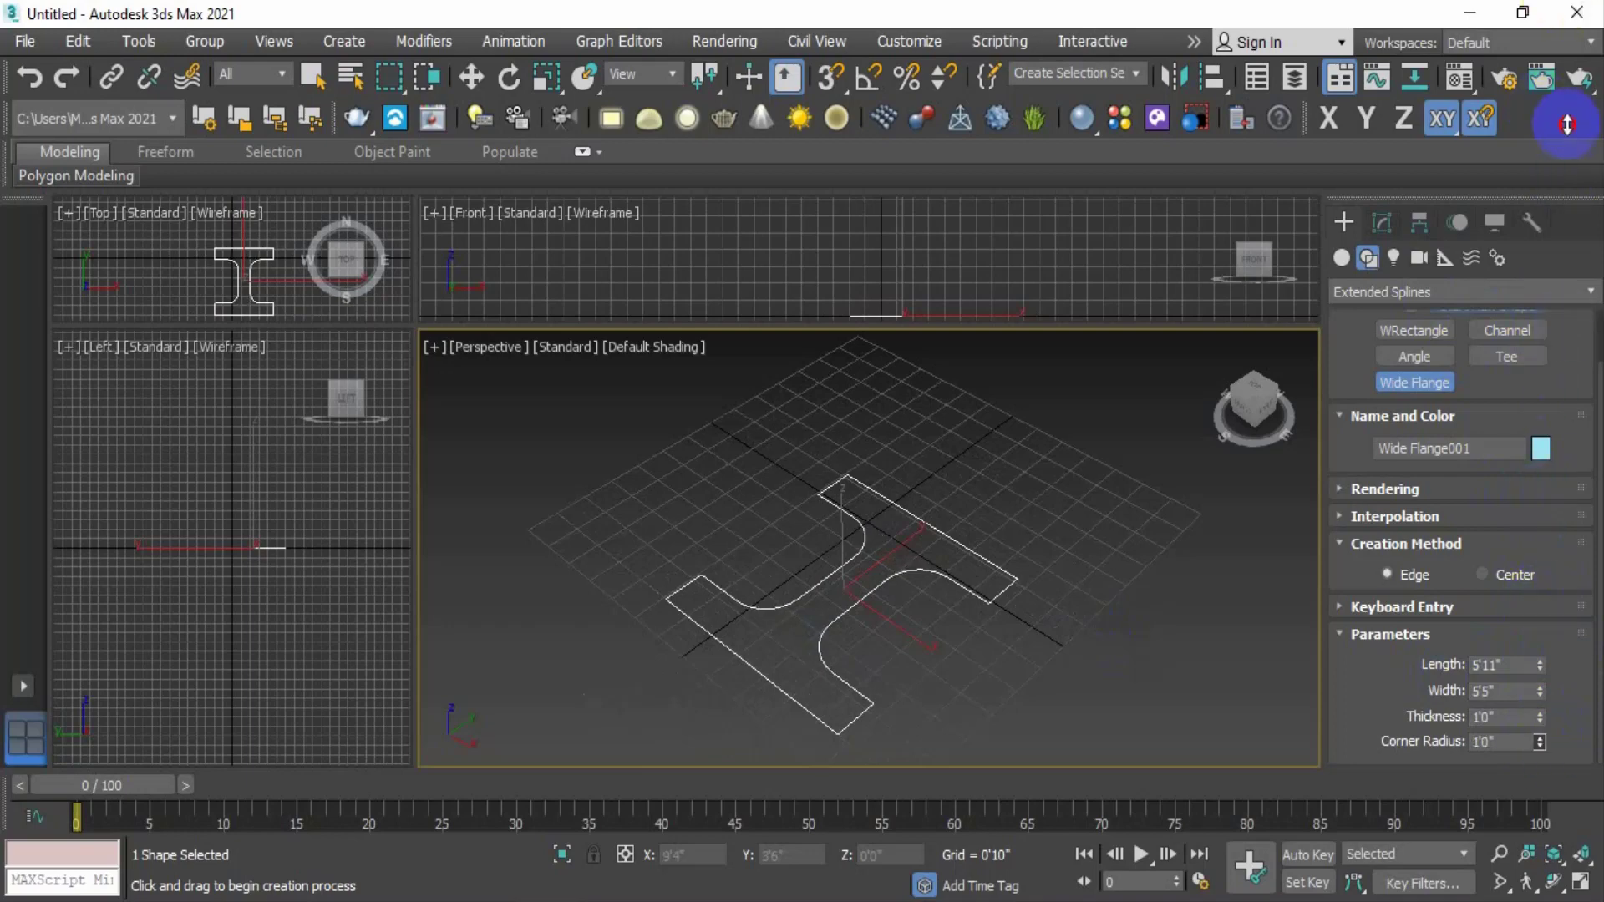
scroll(886, 562, up, 2)
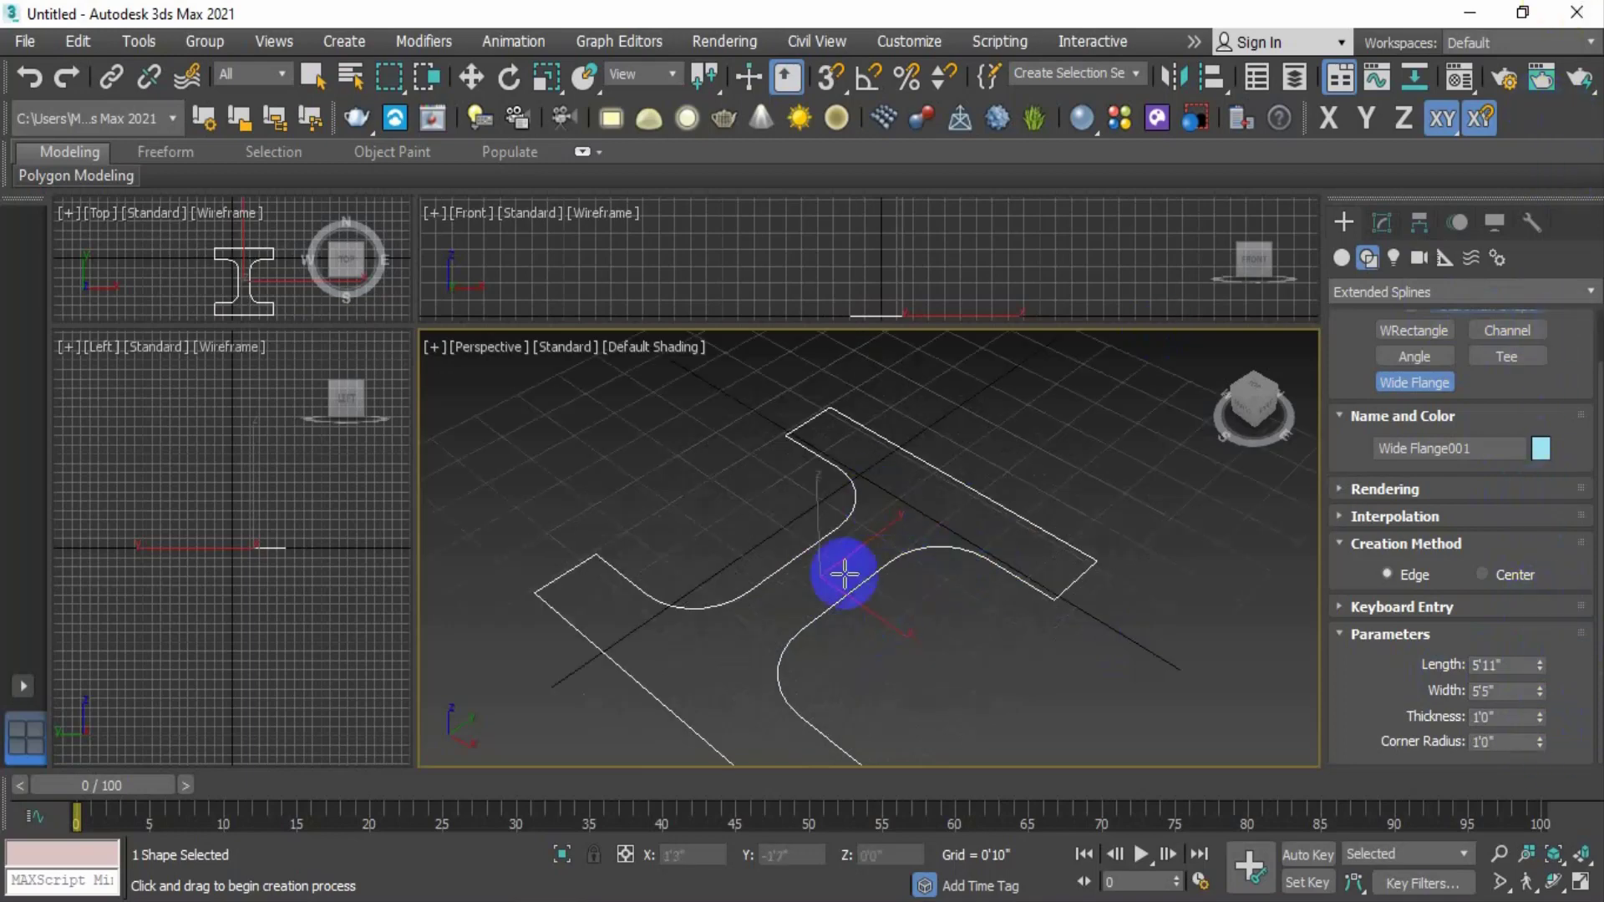
scroll(836, 619, down, 2)
scroll(881, 635, up, 2)
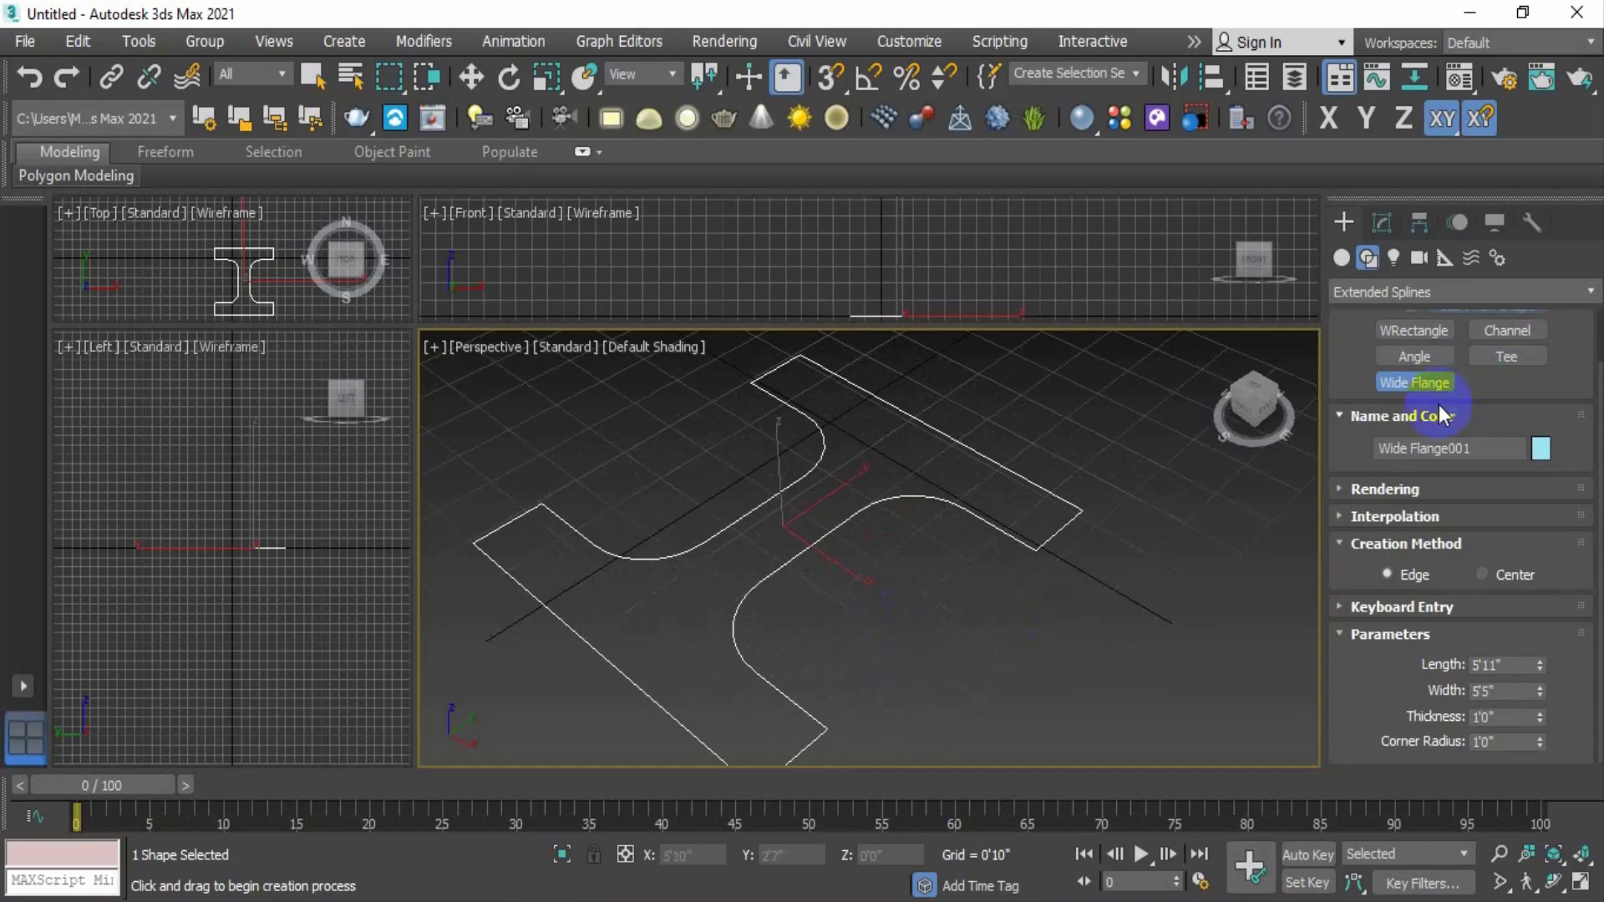
scroll(1437, 404, up, 2)
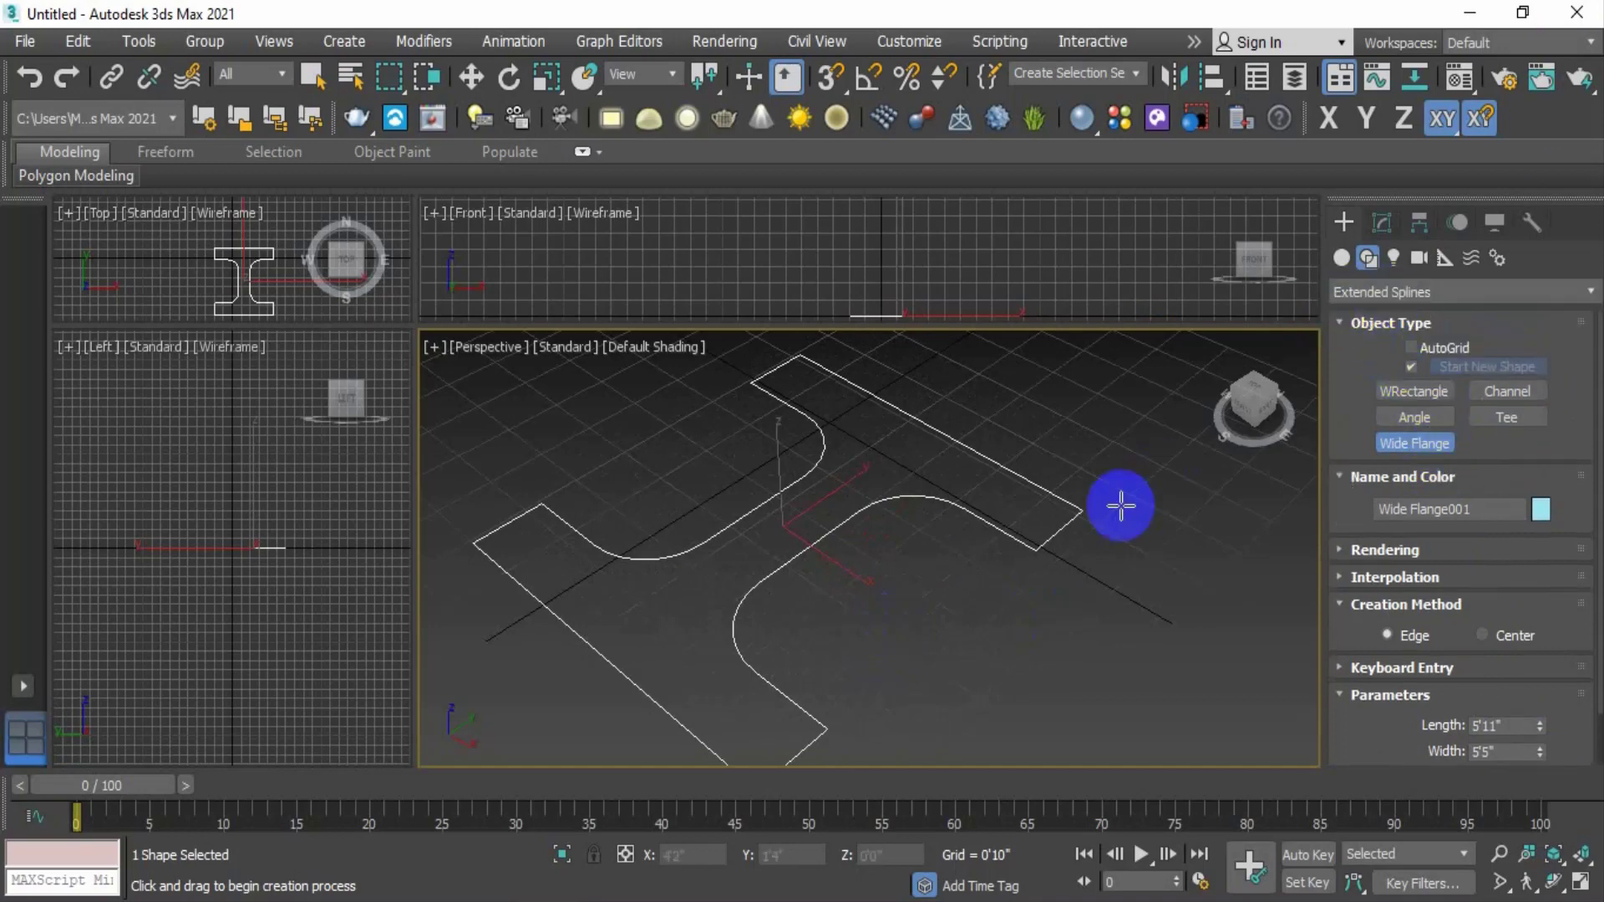